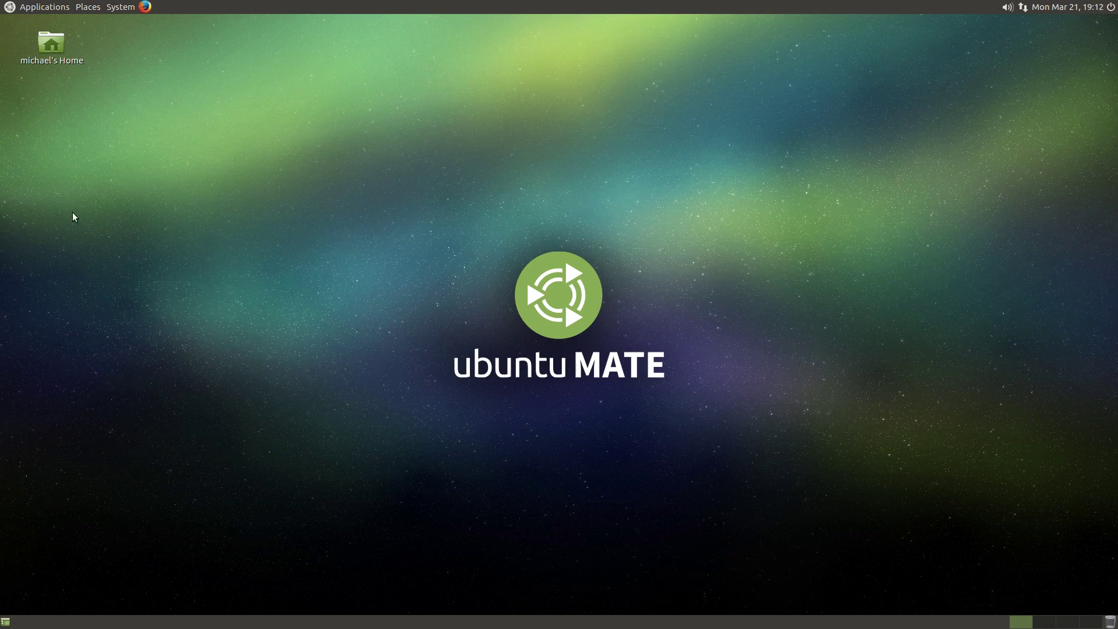
- Launch MATE Tweak from the System menu, then close it again
{"action": "left_click", "coordinate": [120, 7]}
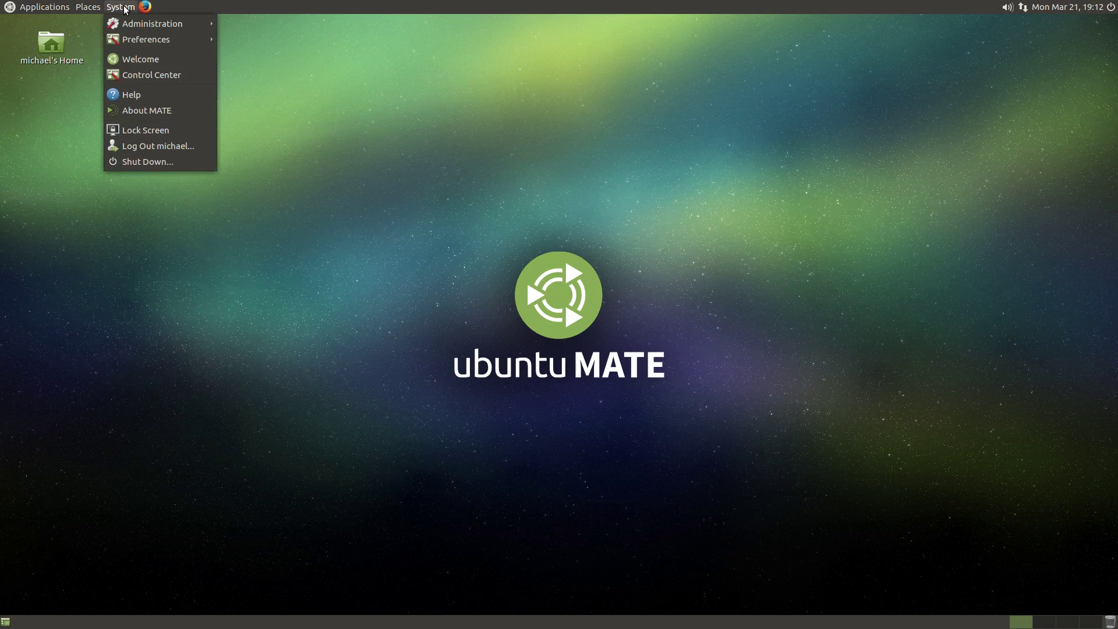
{"action": "mouse_move", "coordinate": [120, 38]}
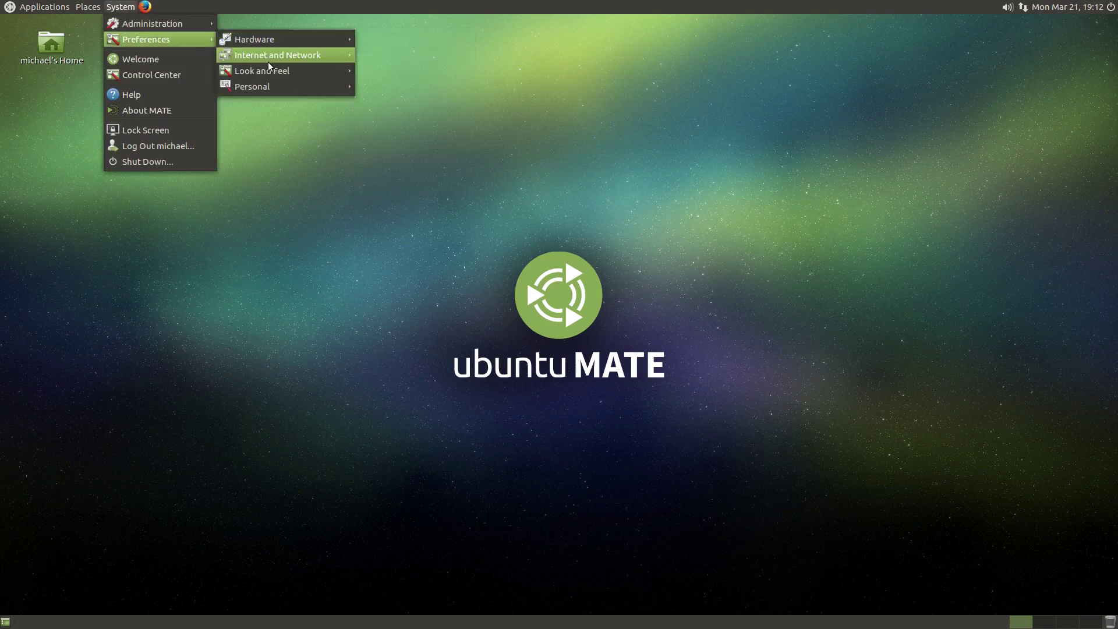
{"action": "mouse_move", "coordinate": [268, 70]}
{"action": "left_click", "coordinate": [421, 102]}
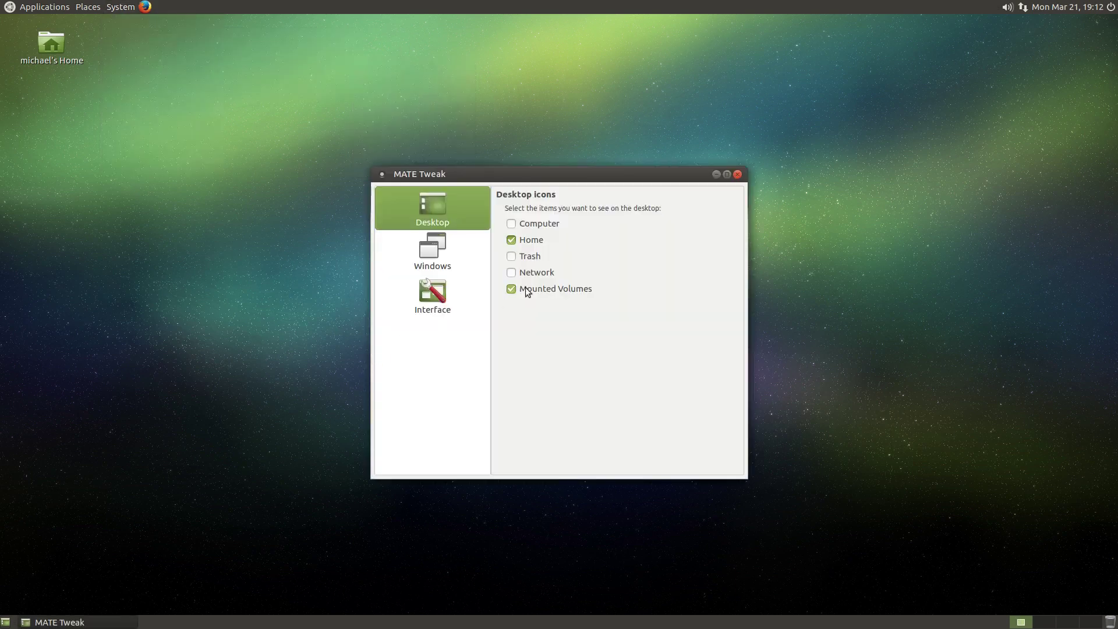
{"action": "left_click", "coordinate": [737, 174]}
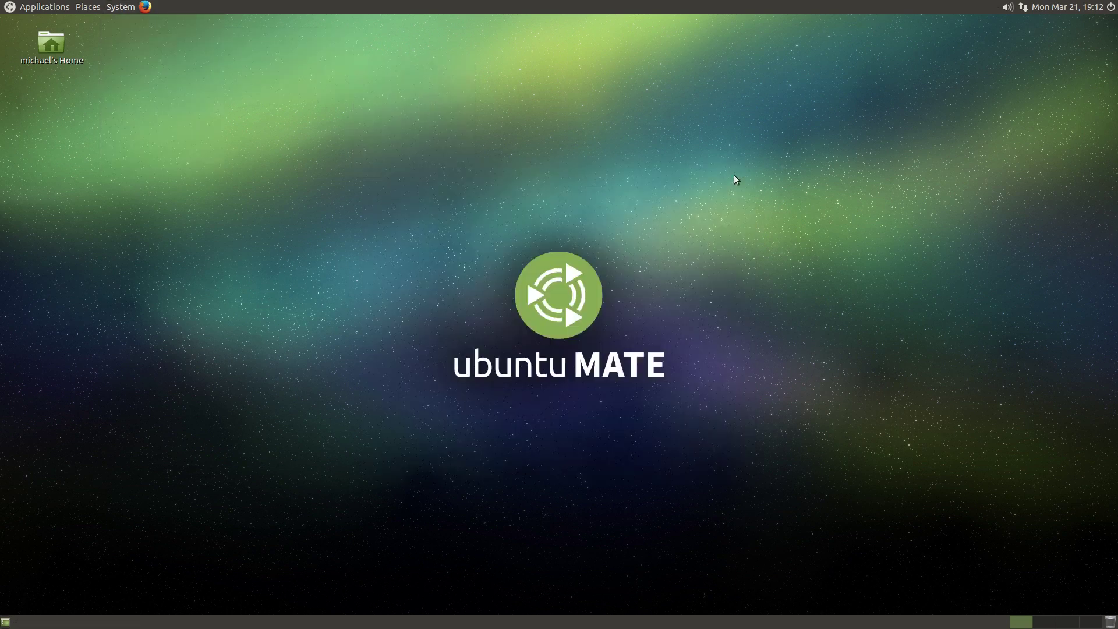
- Open the Control Center and launch MATE Tweak from it
{"action": "left_click", "coordinate": [109, 9]}
{"action": "left_click", "coordinate": [128, 74]}
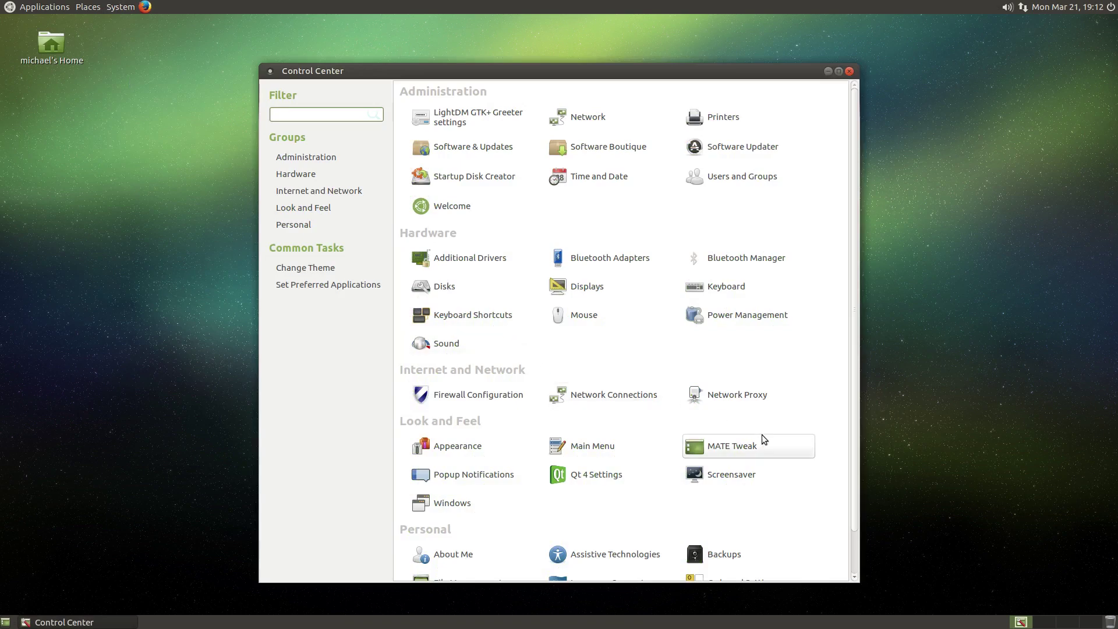
{"action": "left_click", "coordinate": [732, 446]}
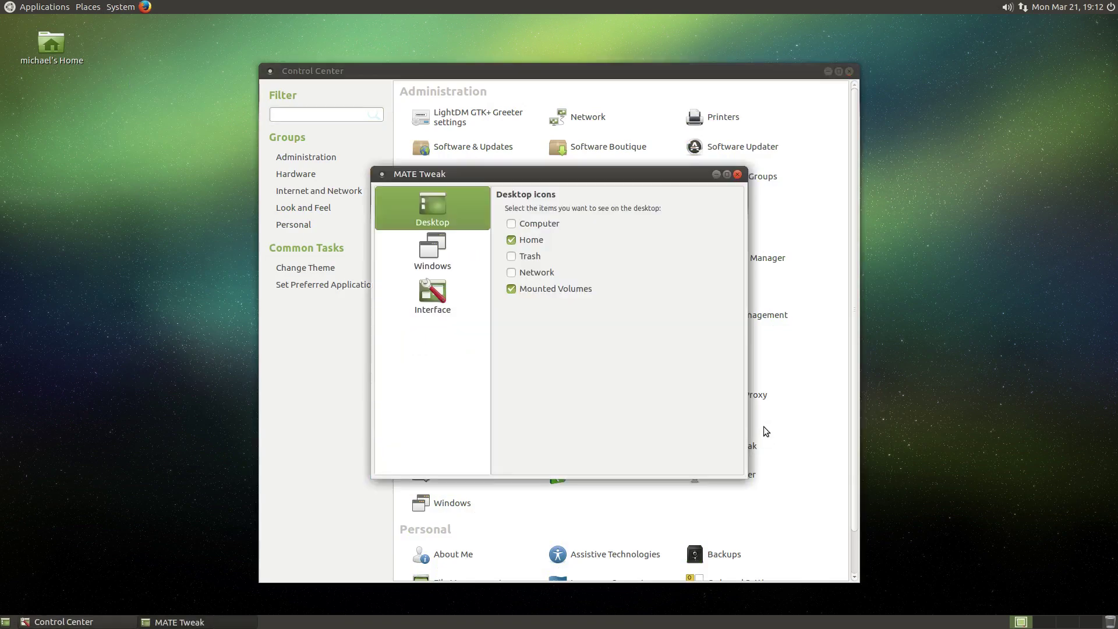
- Show MATE Tweak's Interface page and browse the panel layouts, keeping Ubuntu MATE
{"action": "left_click", "coordinate": [442, 297]}
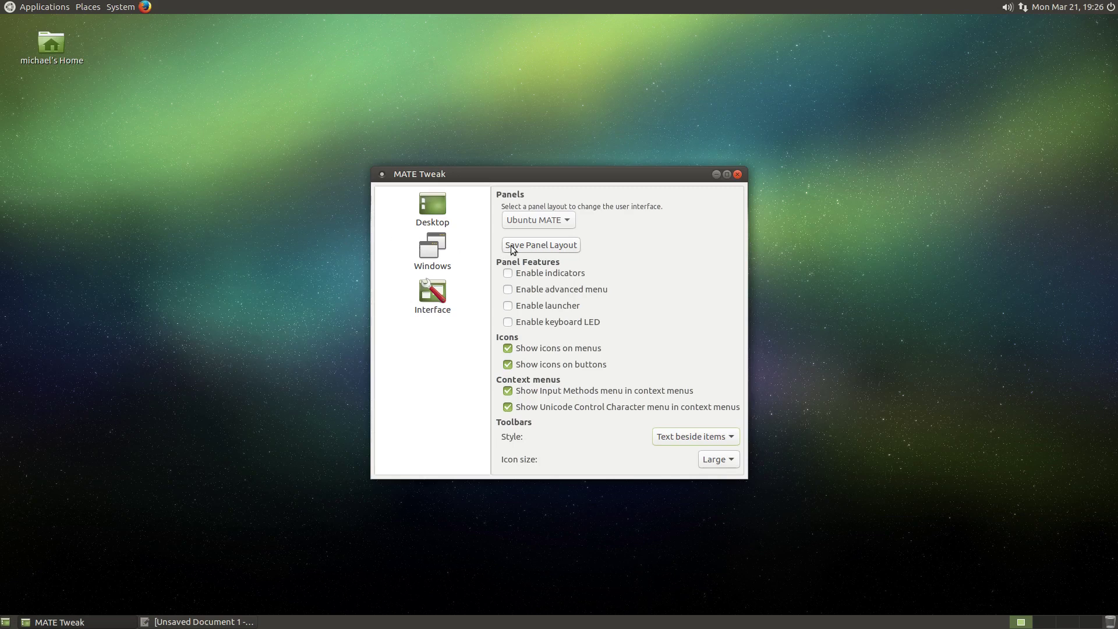
{"action": "left_click", "coordinate": [542, 220]}
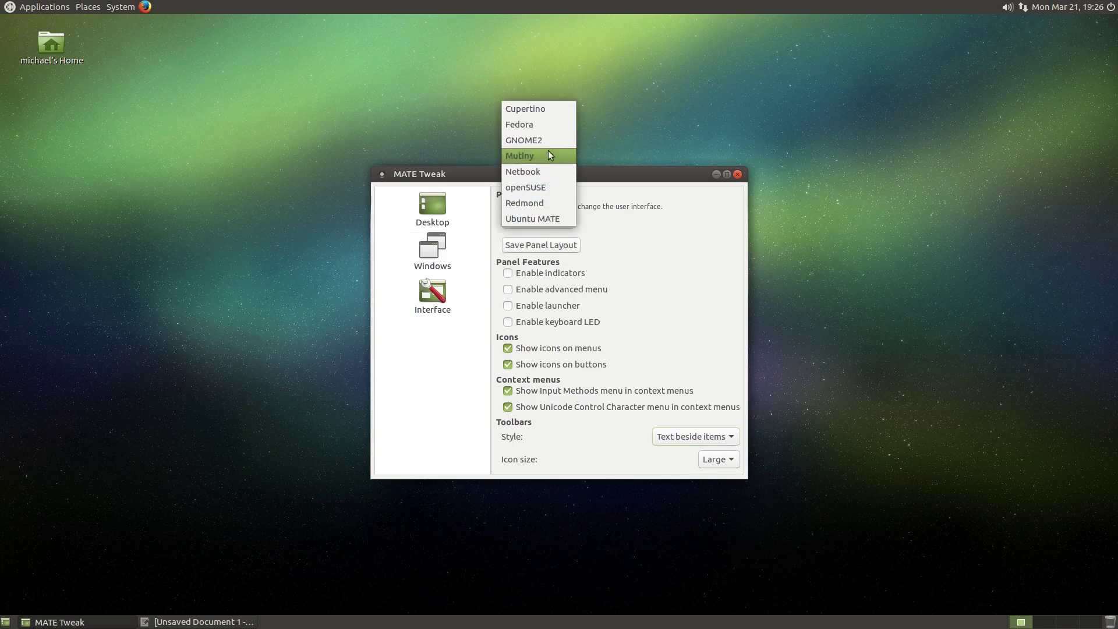
{"action": "left_click", "coordinate": [223, 124]}
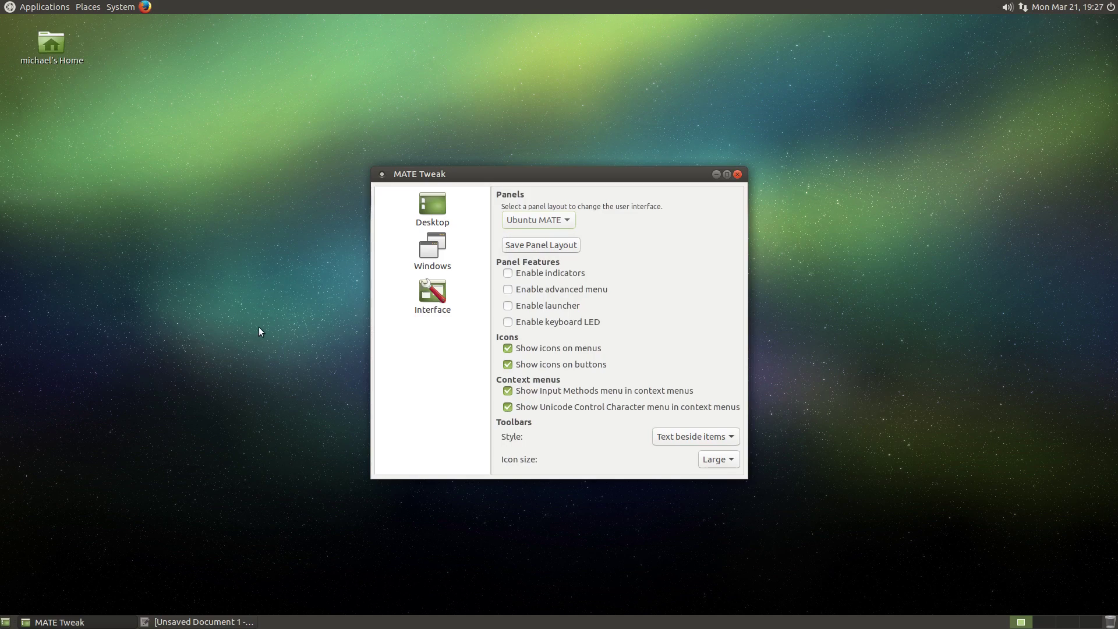
{"action": "right_click", "coordinate": [221, 314]}
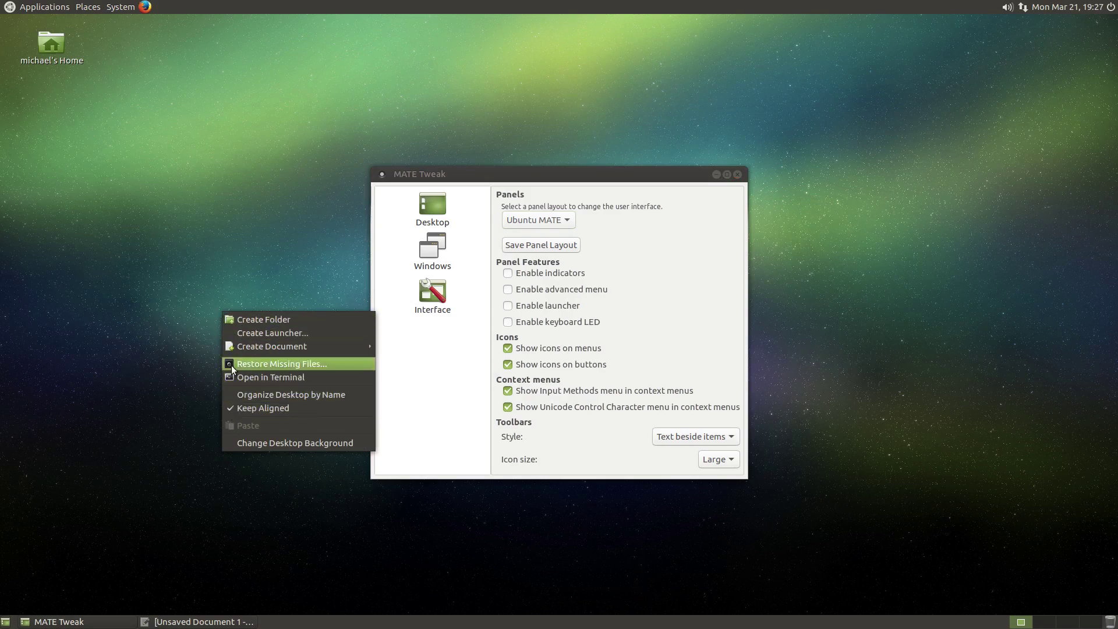
{"action": "left_click", "coordinate": [184, 343]}
{"action": "left_click", "coordinate": [507, 348]}
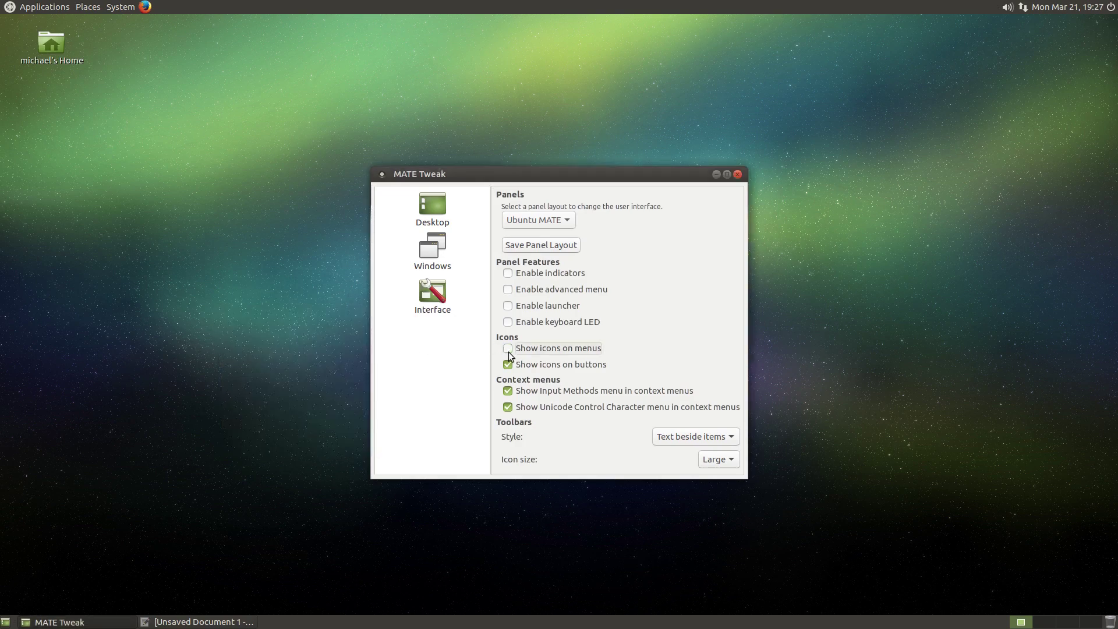
{"action": "right_click", "coordinate": [203, 308]}
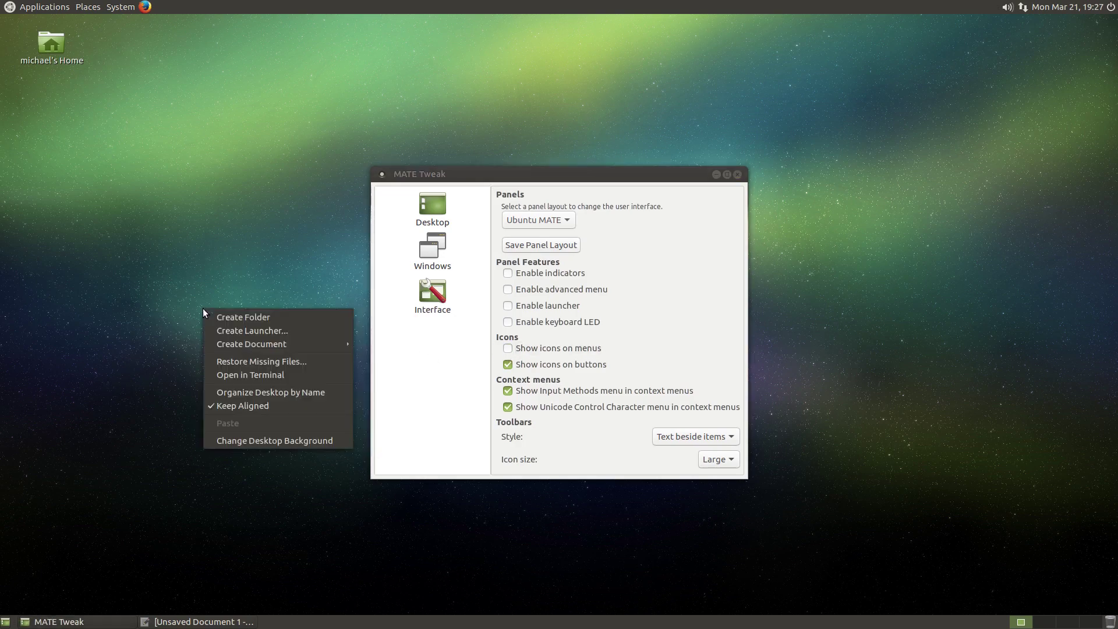
{"action": "left_click", "coordinate": [253, 264]}
{"action": "left_click", "coordinate": [406, 324]}
{"action": "key", "text": "space"}
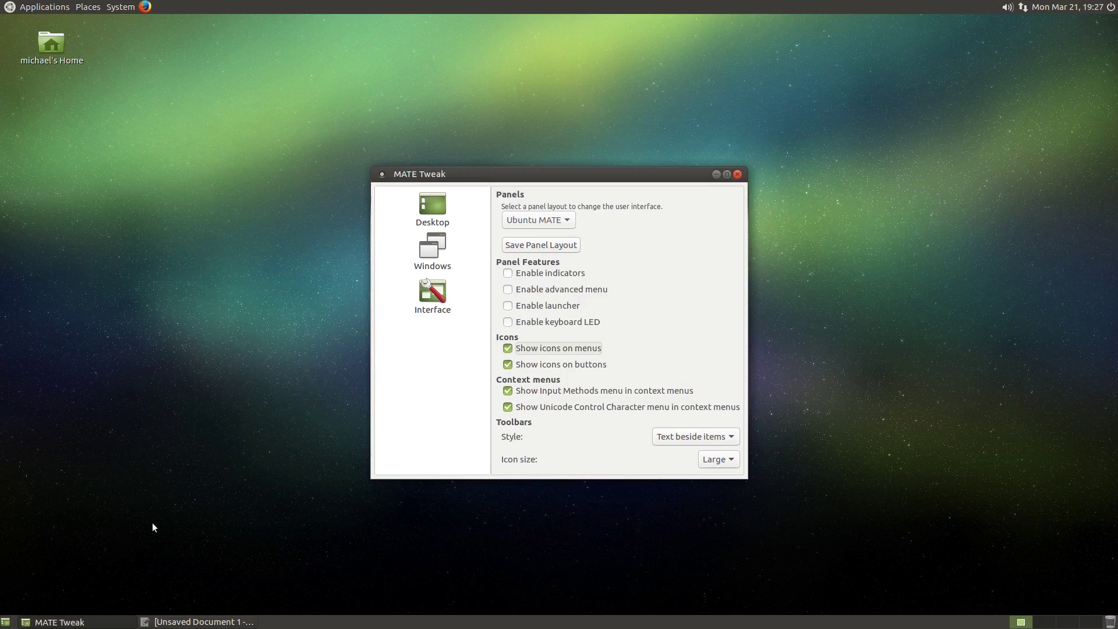
{"action": "left_click", "coordinate": [178, 621]}
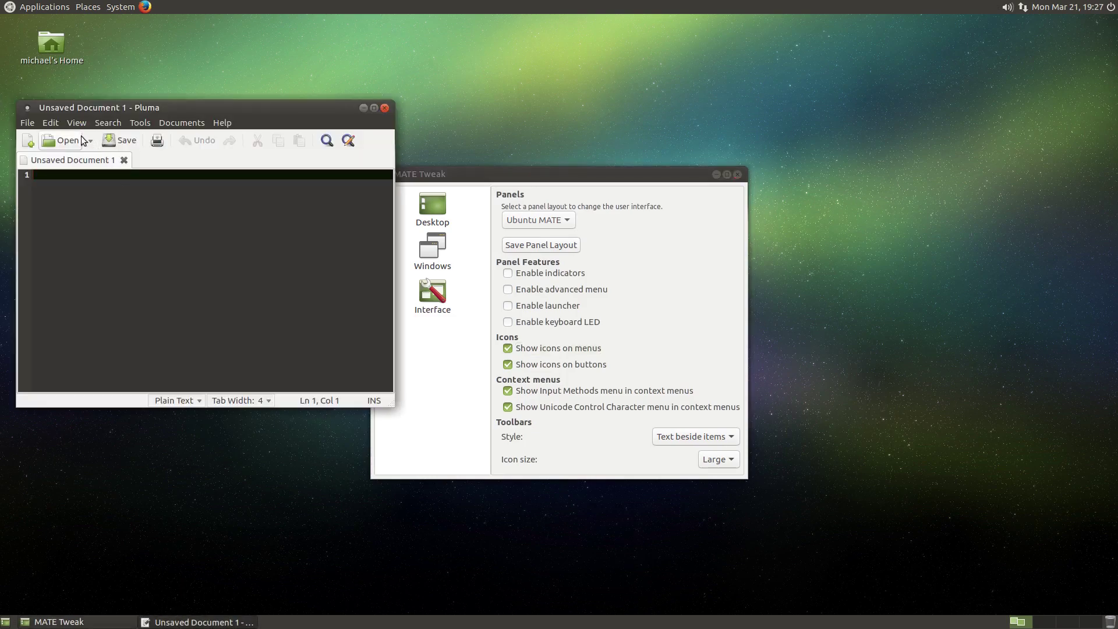
{"action": "left_click", "coordinate": [53, 122]}
{"action": "left_click", "coordinate": [75, 257]}
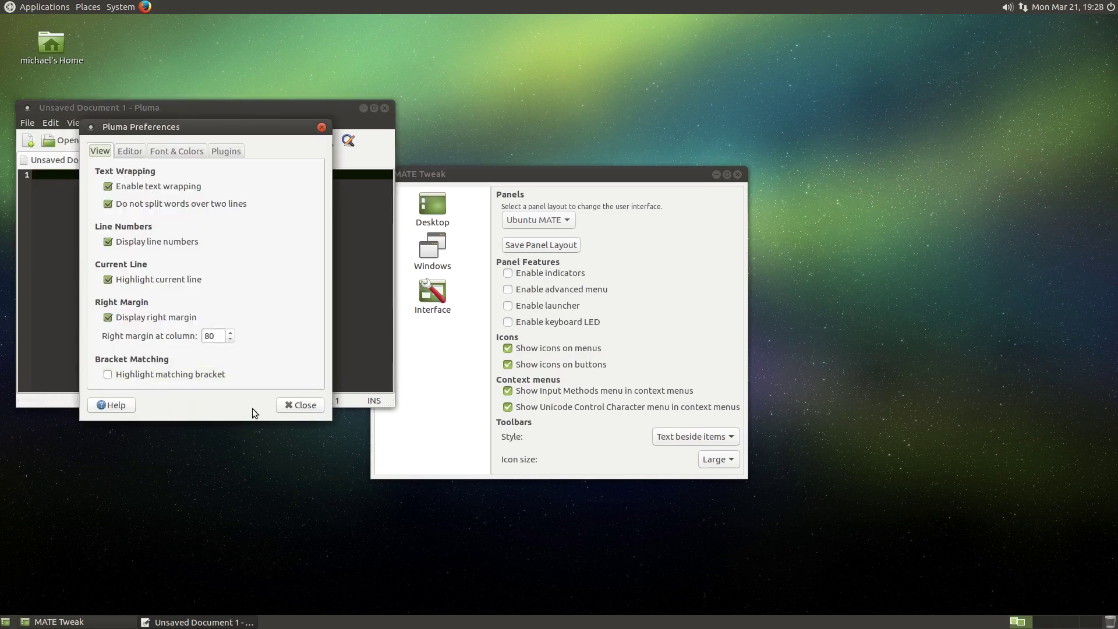
{"action": "left_click", "coordinate": [530, 366]}
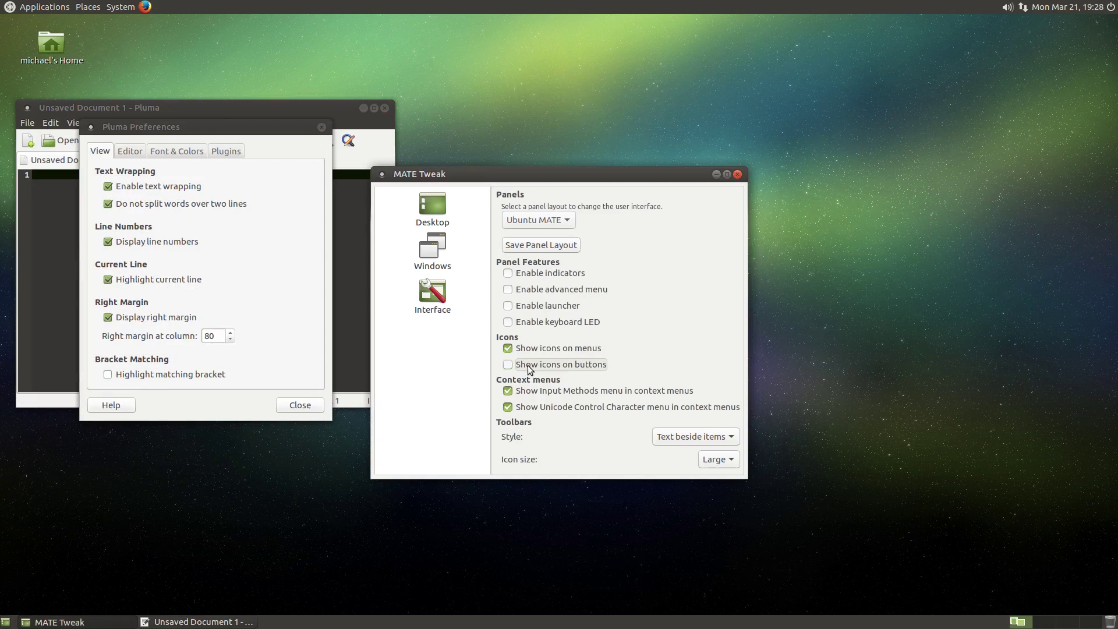
{"action": "left_click", "coordinate": [530, 367]}
{"action": "left_click", "coordinate": [529, 367]}
{"action": "left_click", "coordinate": [530, 366]}
{"action": "left_click", "coordinate": [530, 367]}
{"action": "left_click", "coordinate": [530, 367]}
{"action": "left_click", "coordinate": [364, 108]}
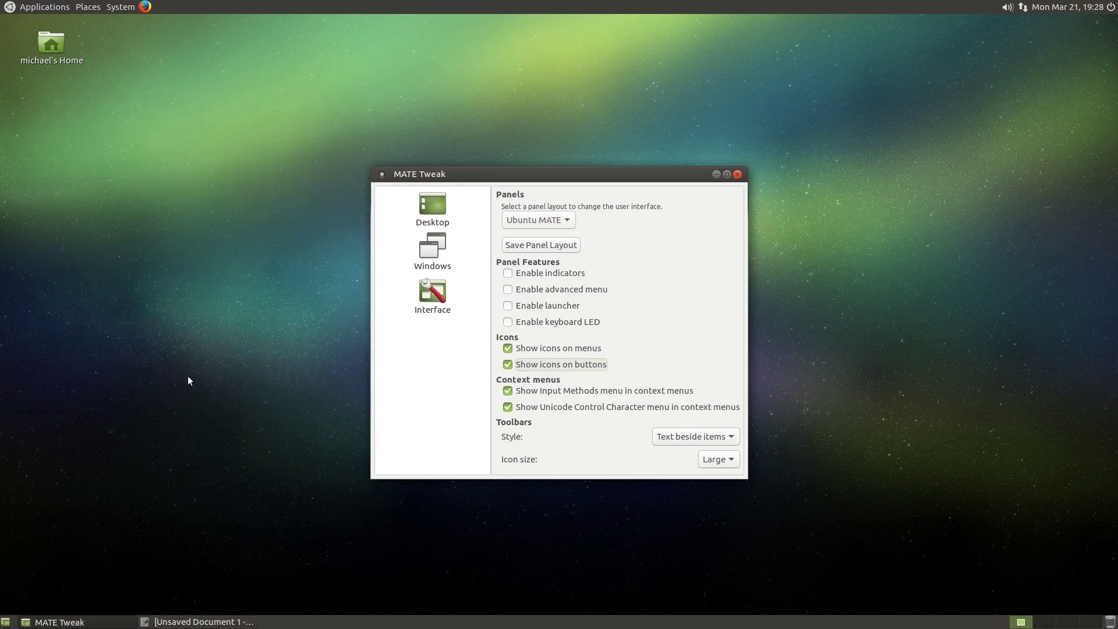
- Bring back the Pluma document and inspect its text area's context menu
{"action": "left_click", "coordinate": [213, 621]}
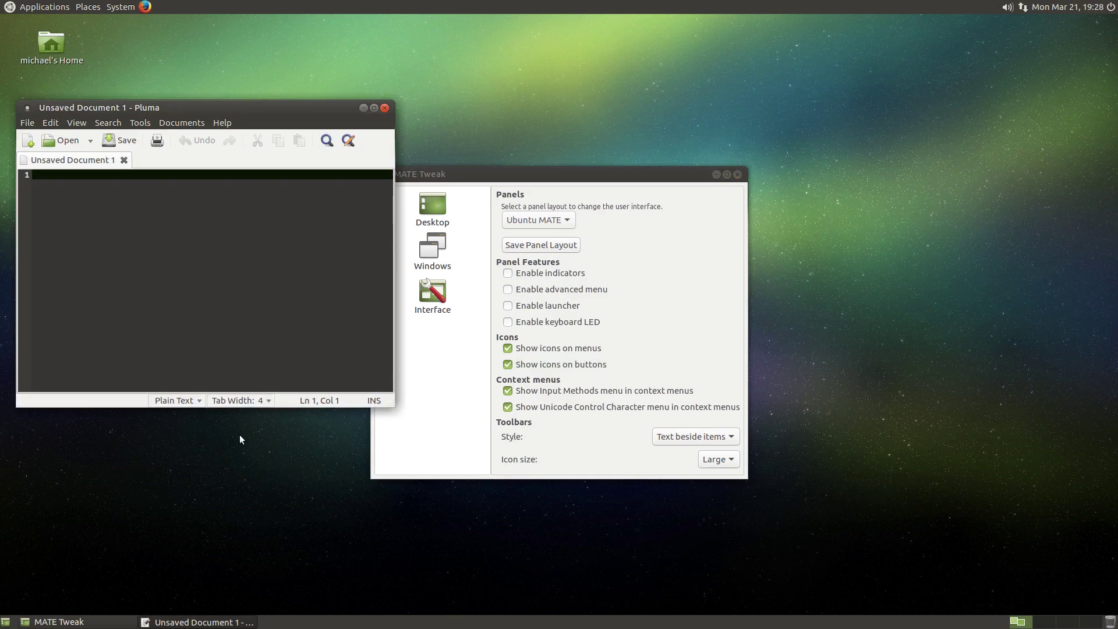
{"action": "right_click", "coordinate": [178, 315]}
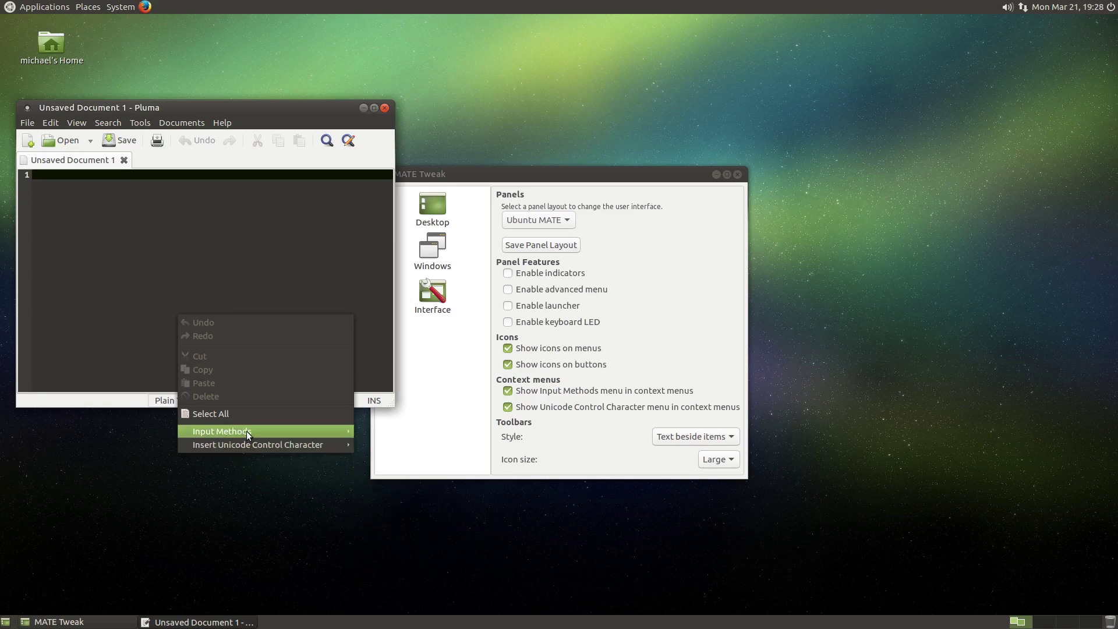
{"action": "mouse_move", "coordinate": [249, 431]}
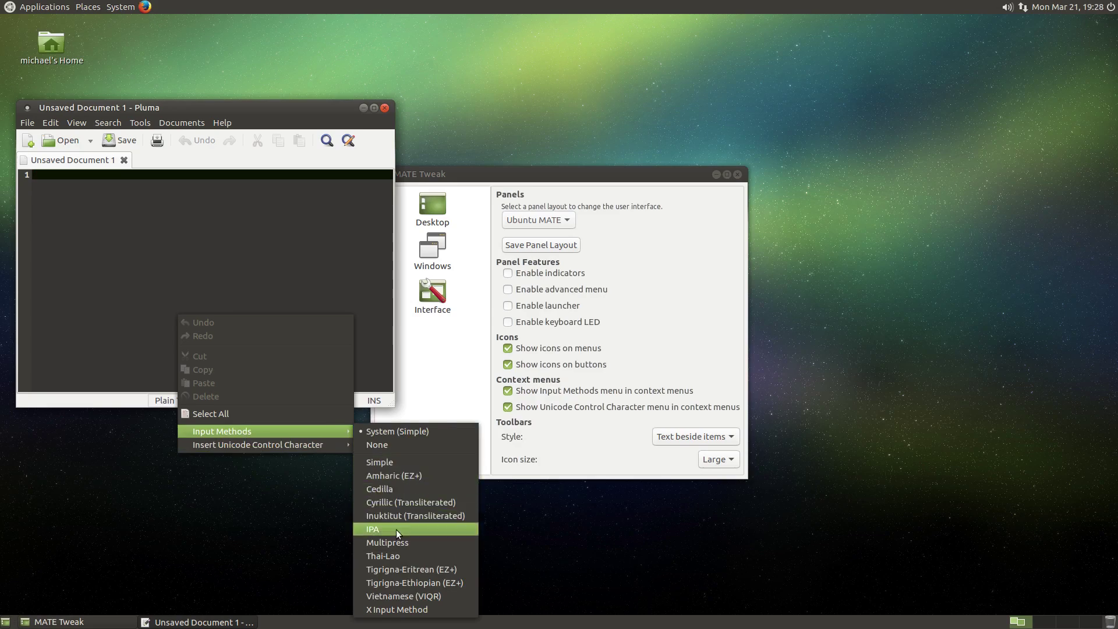
{"action": "mouse_move", "coordinate": [343, 446]}
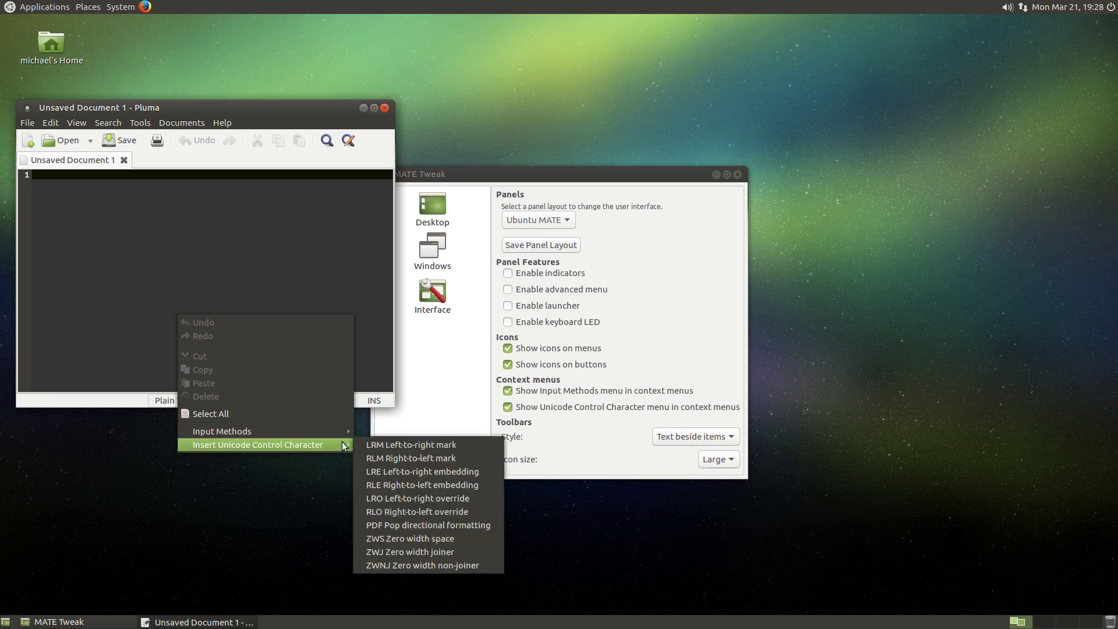
{"action": "left_click", "coordinate": [524, 397]}
- Untick the Input Methods and Unicode Control Character context-menu options, then recheck Pluma's menu
{"action": "left_click", "coordinate": [524, 397]}
{"action": "left_click", "coordinate": [521, 408]}
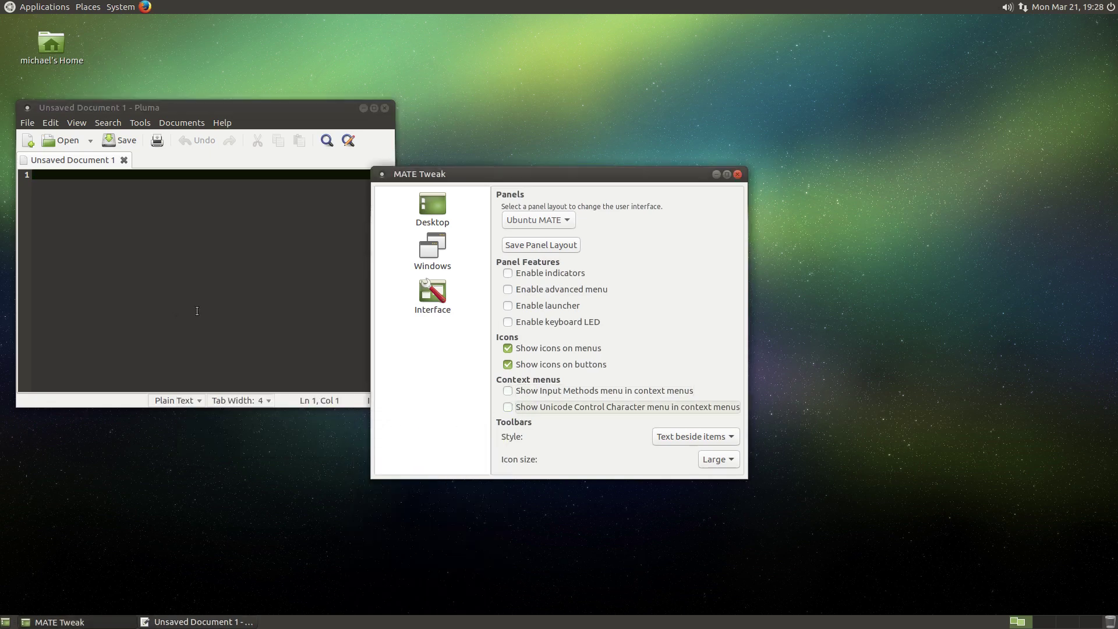
{"action": "right_click", "coordinate": [199, 319]}
{"action": "left_click", "coordinate": [293, 379]}
- Cycle the toolbar style through text below items, Icons only, Text only and text beside items
{"action": "left_click", "coordinate": [690, 436]}
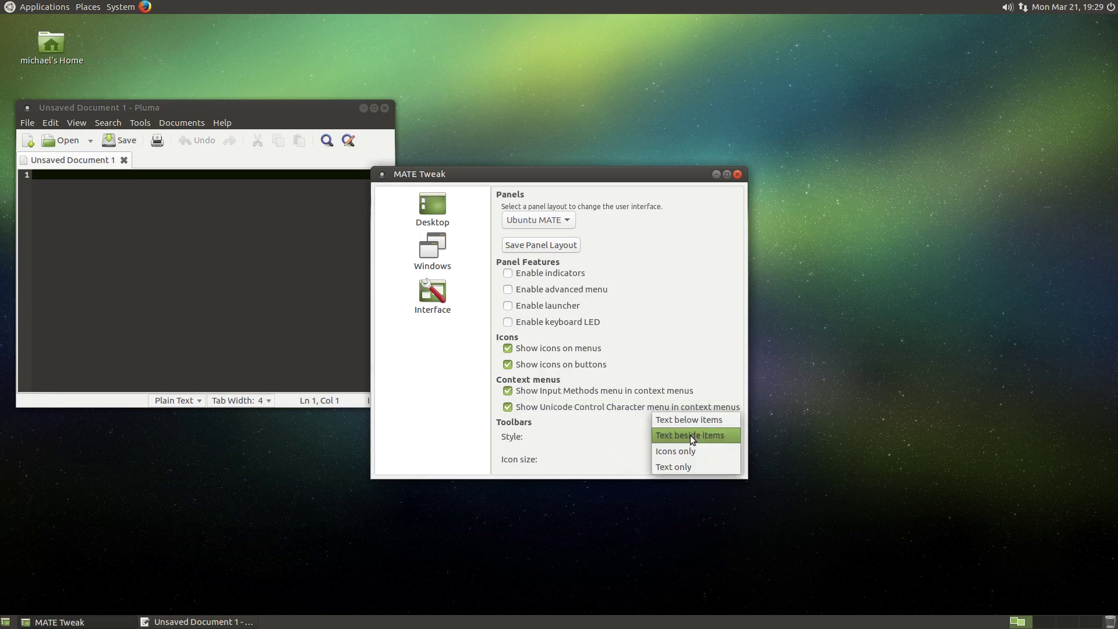
{"action": "left_click", "coordinate": [696, 423]}
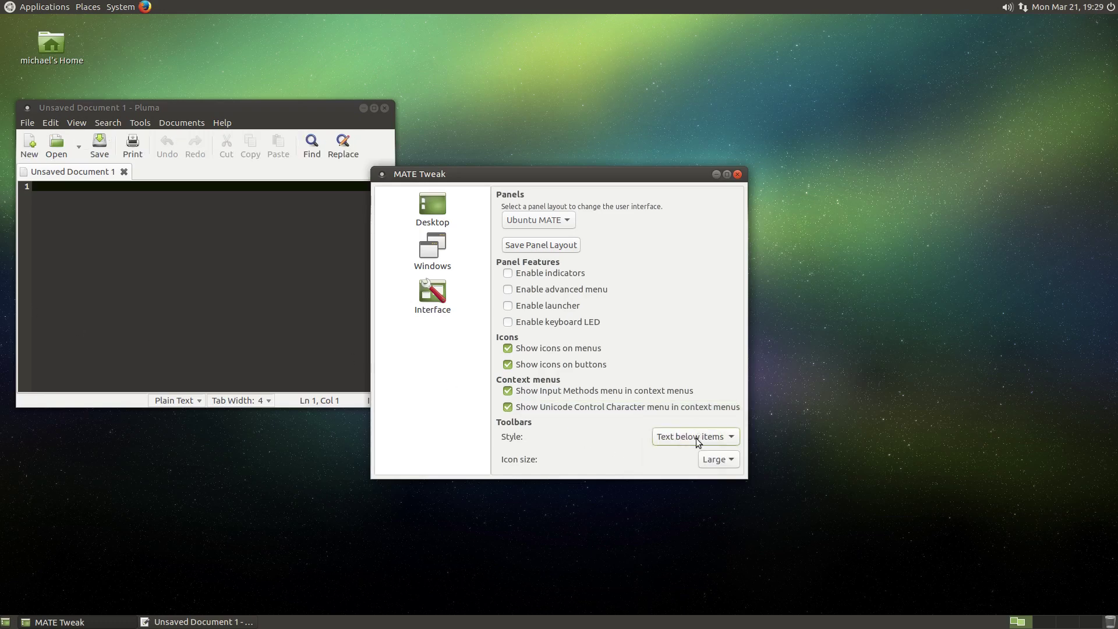
{"action": "left_click", "coordinate": [695, 441]}
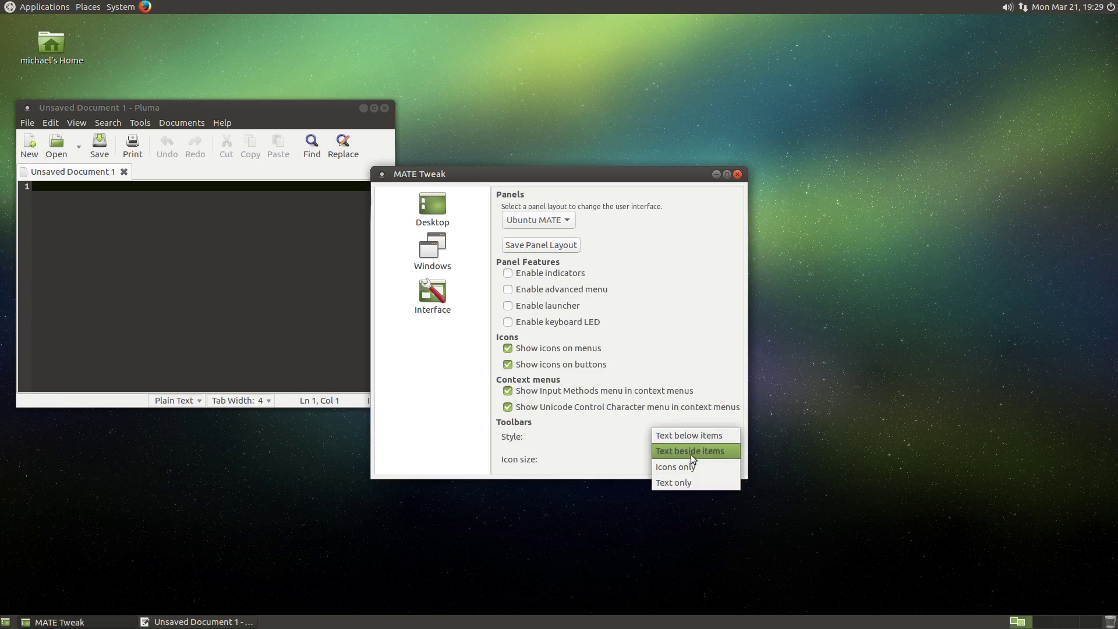
{"action": "left_click", "coordinate": [687, 466]}
{"action": "left_click", "coordinate": [689, 439]}
{"action": "left_click", "coordinate": [687, 452]}
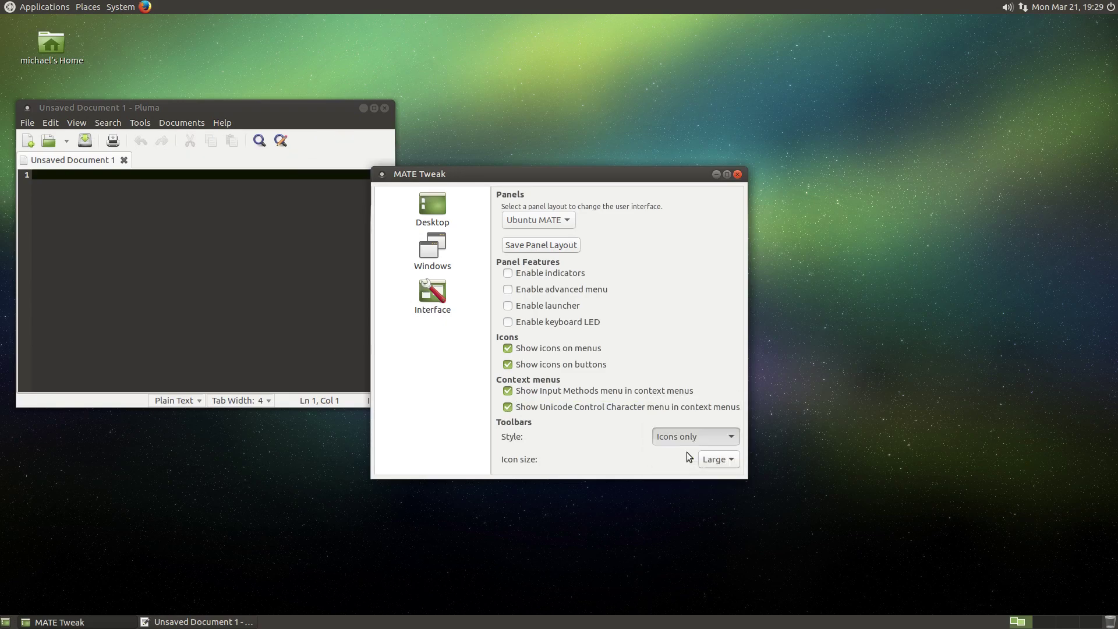
{"action": "left_click", "coordinate": [685, 439]}
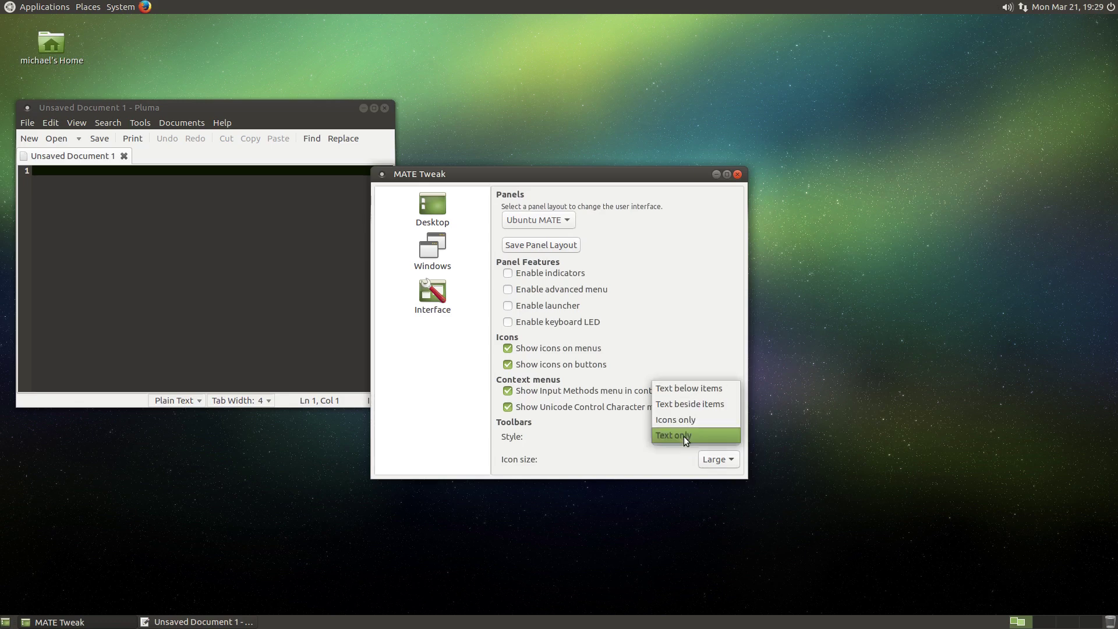
{"action": "left_click", "coordinate": [690, 404]}
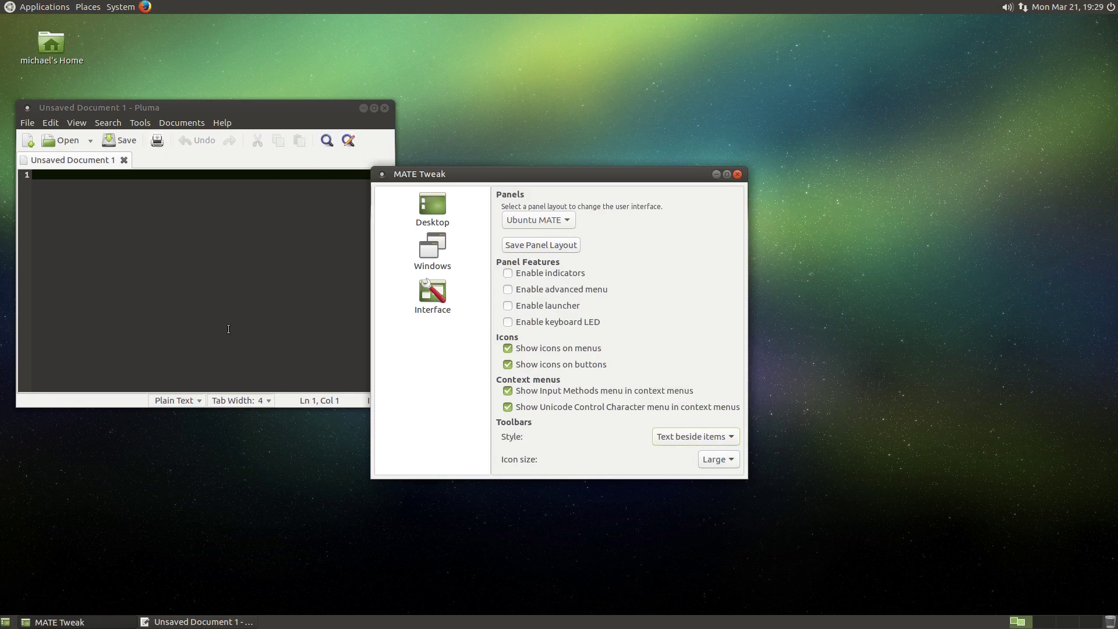
- Try Icons only toolbar style again, then restore text beside the icons
{"action": "left_click", "coordinate": [680, 437]}
{"action": "left_click", "coordinate": [675, 447]}
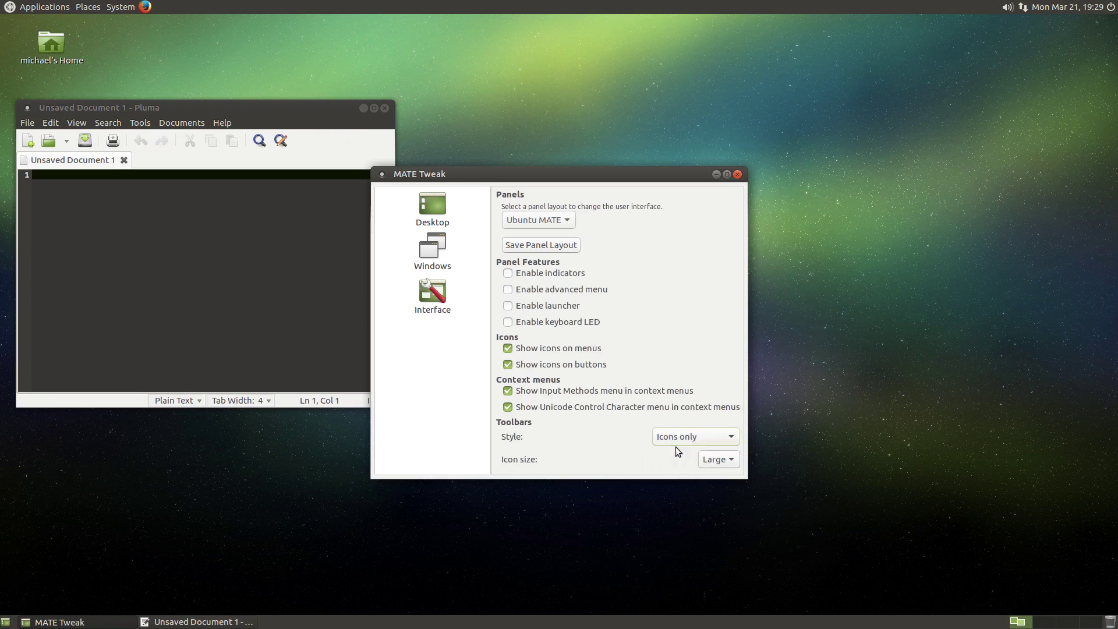
{"action": "left_click", "coordinate": [679, 439]}
{"action": "left_click", "coordinate": [679, 439]}
{"action": "key", "text": "Up"}
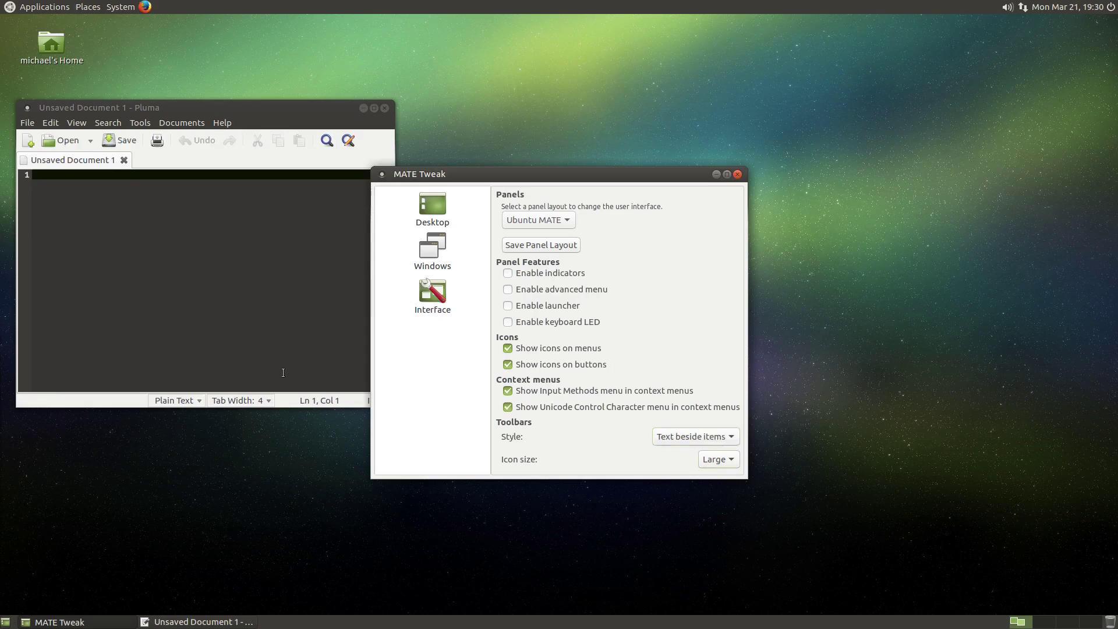
- Preview Small toolbar icon size, then set it to Large
{"action": "left_click", "coordinate": [707, 460]}
{"action": "left_click", "coordinate": [708, 446]}
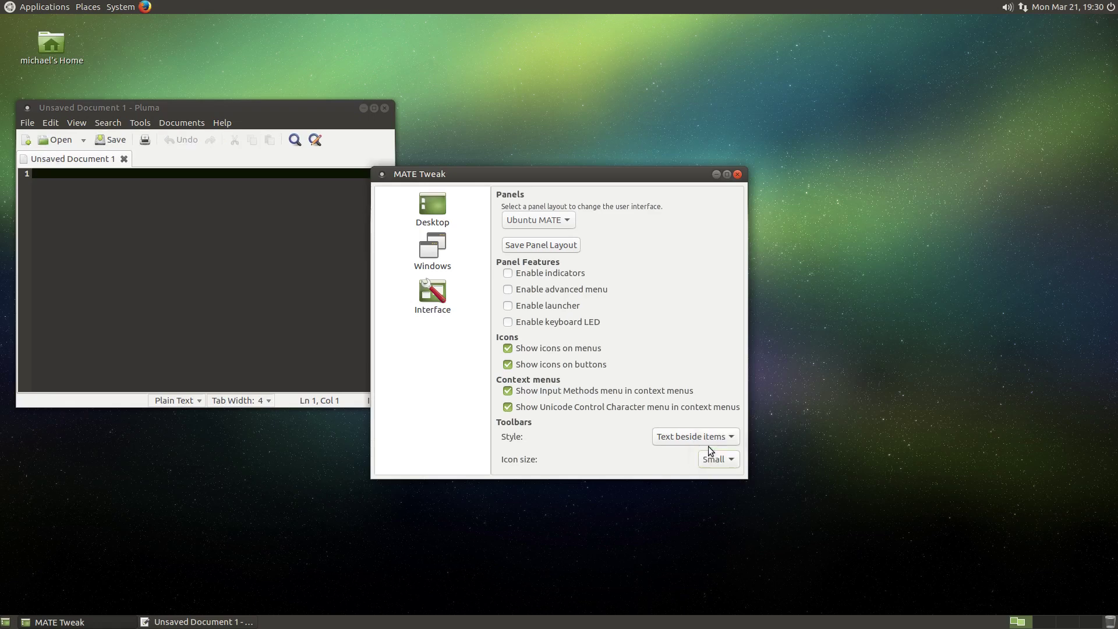
{"action": "left_click", "coordinate": [713, 473]}
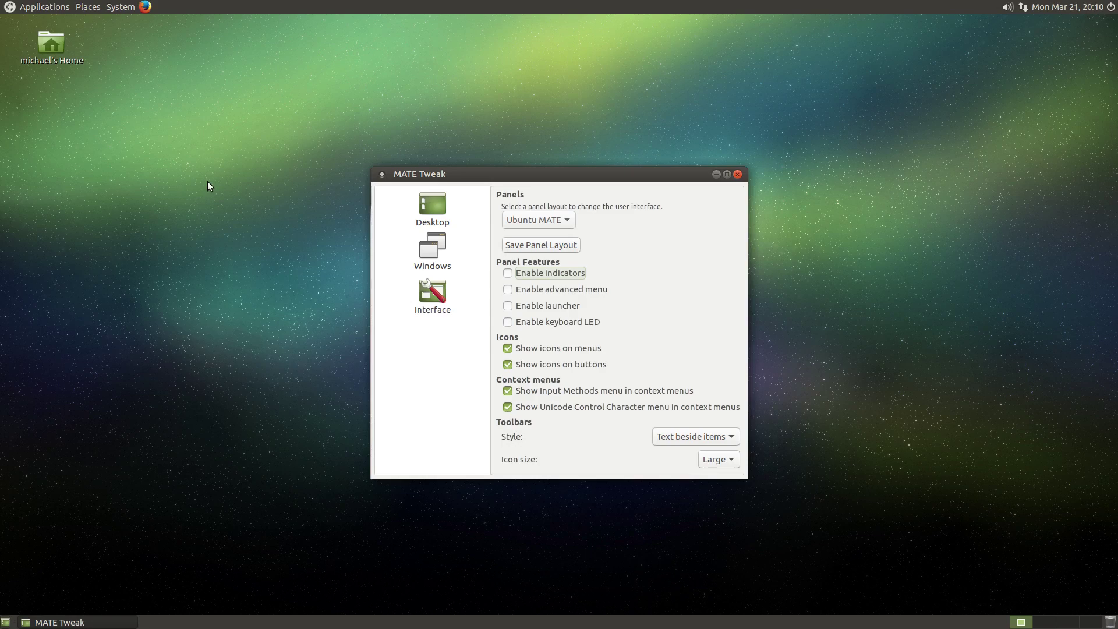
- Tick Enable keyboard LED so LED indicators appear in the top panel
{"action": "left_click", "coordinate": [527, 324]}
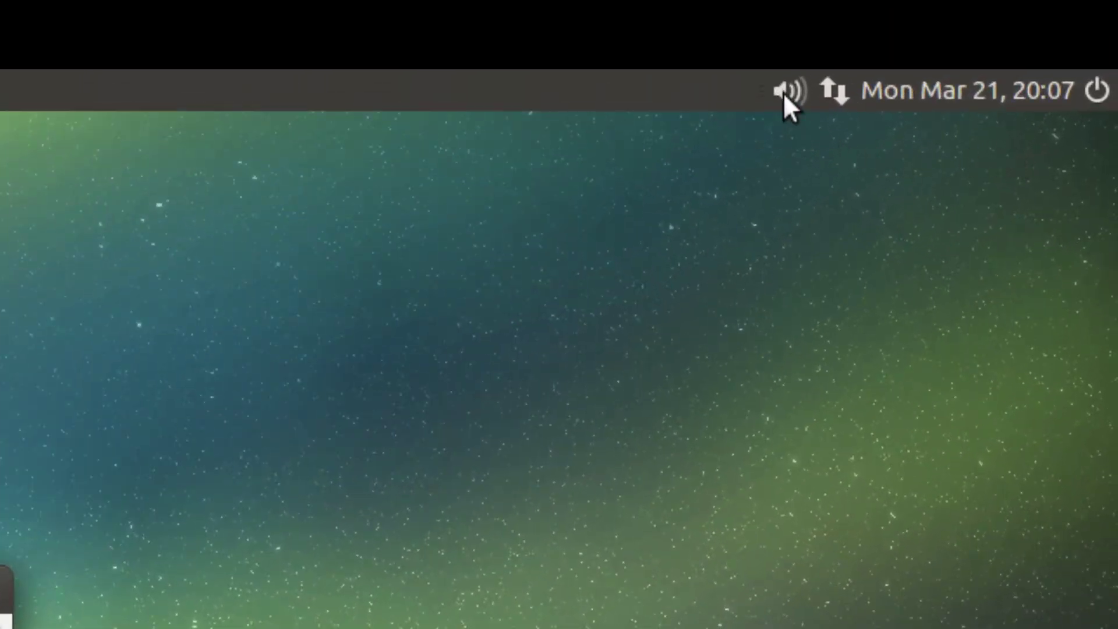
{"action": "left_click", "coordinate": [790, 98]}
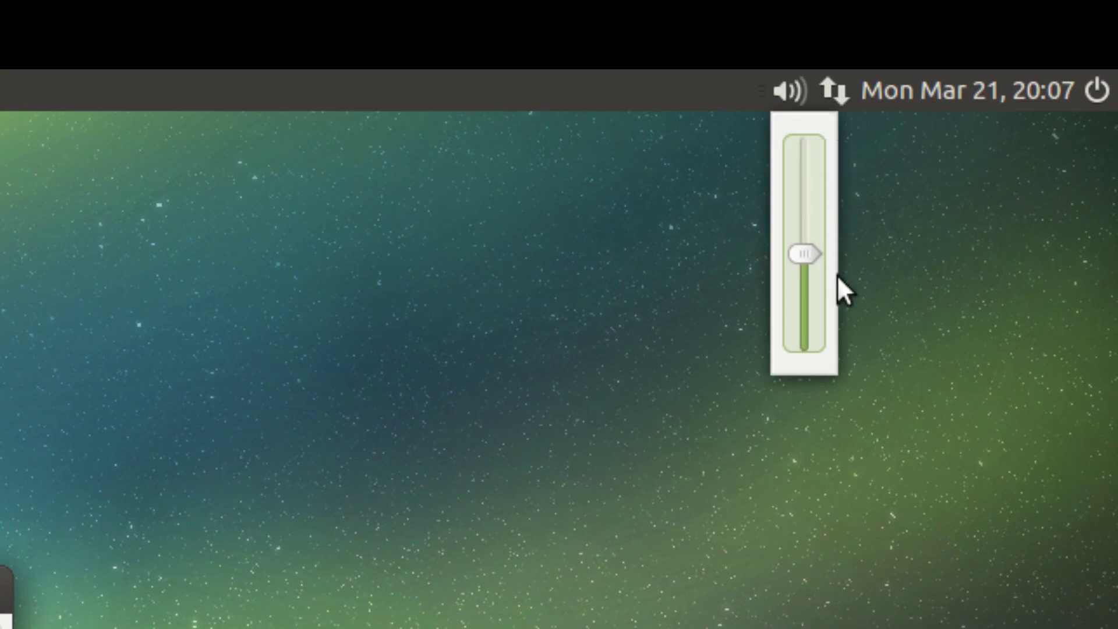
{"action": "left_click", "coordinate": [872, 183]}
{"action": "right_click", "coordinate": [776, 92]}
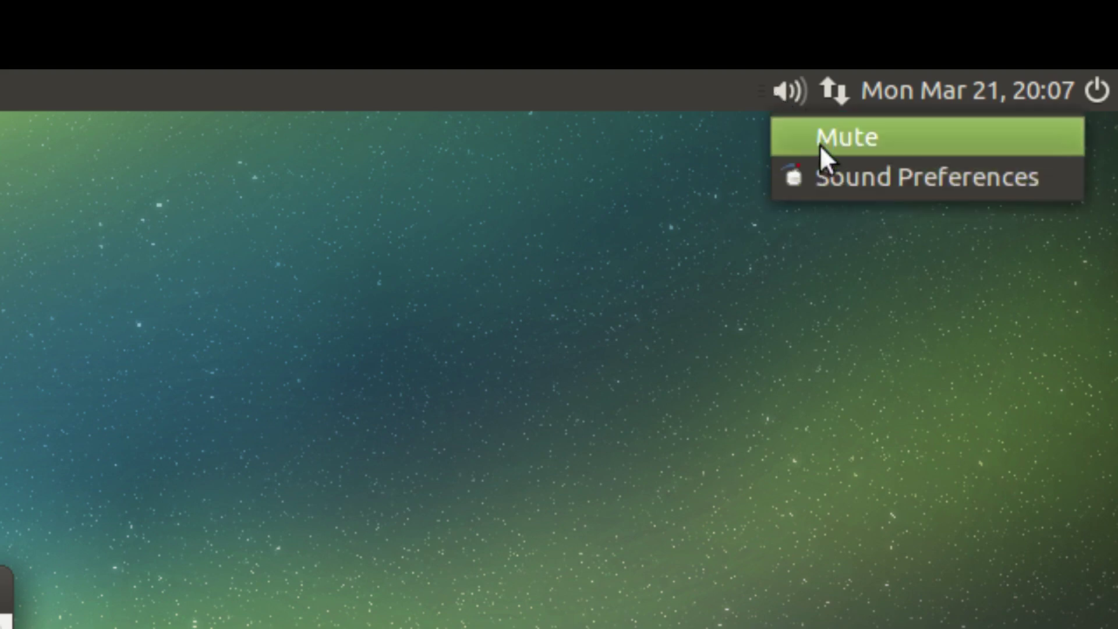
{"action": "left_click", "coordinate": [692, 235]}
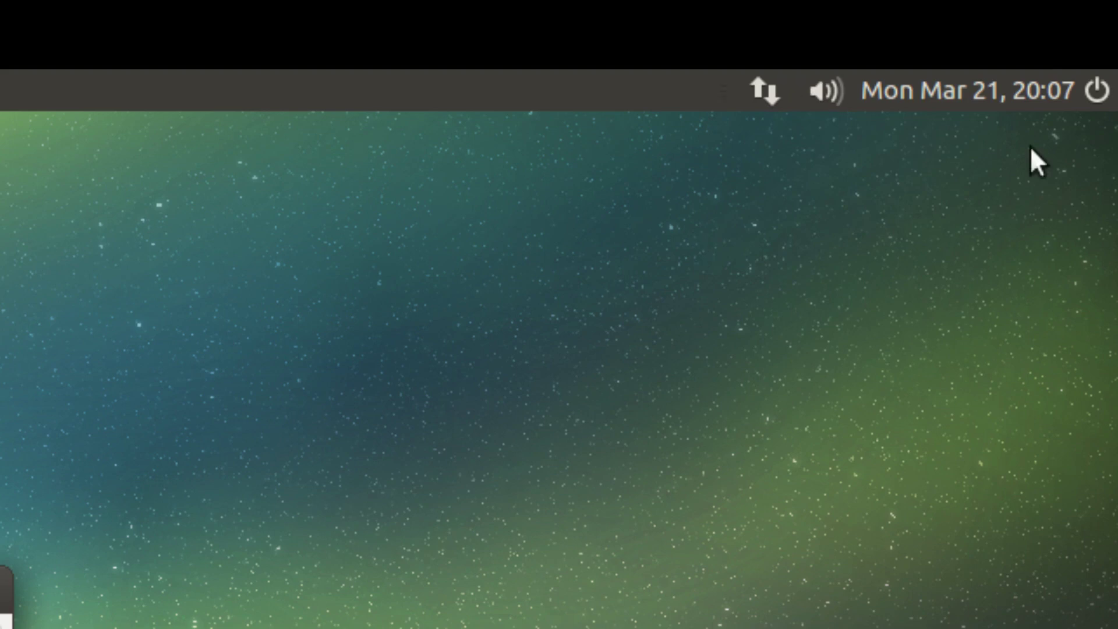
{"action": "left_click", "coordinate": [835, 90]}
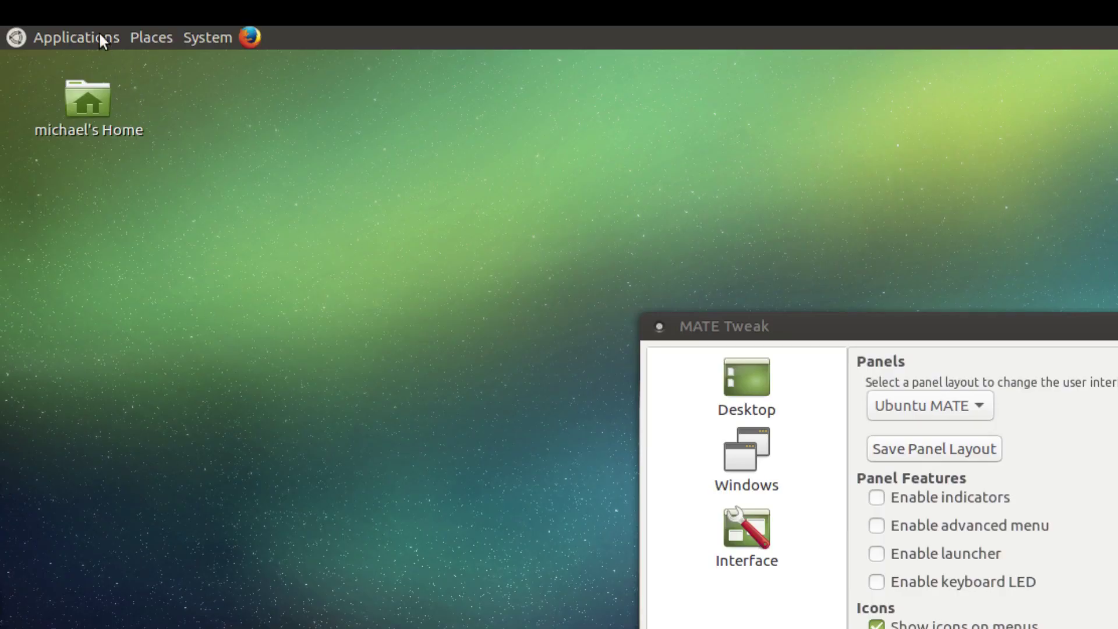
- Browse the classic panel menus, then switch on the advanced menu
{"action": "left_click", "coordinate": [100, 36]}
{"action": "mouse_move", "coordinate": [150, 40]}
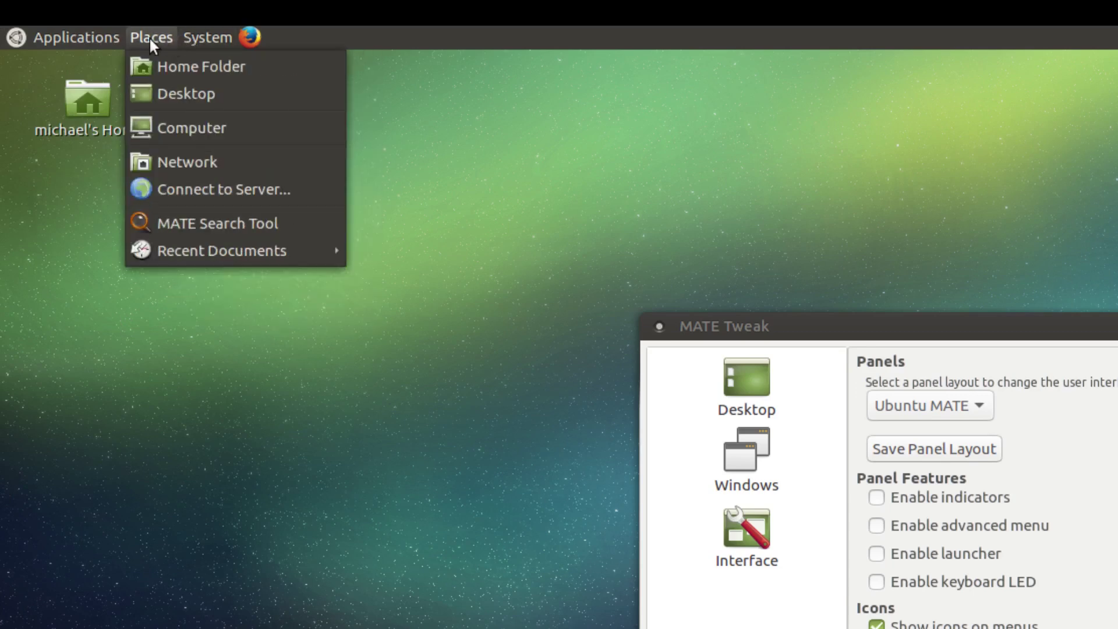
{"action": "key", "text": "Escape"}
{"action": "key", "text": "space"}
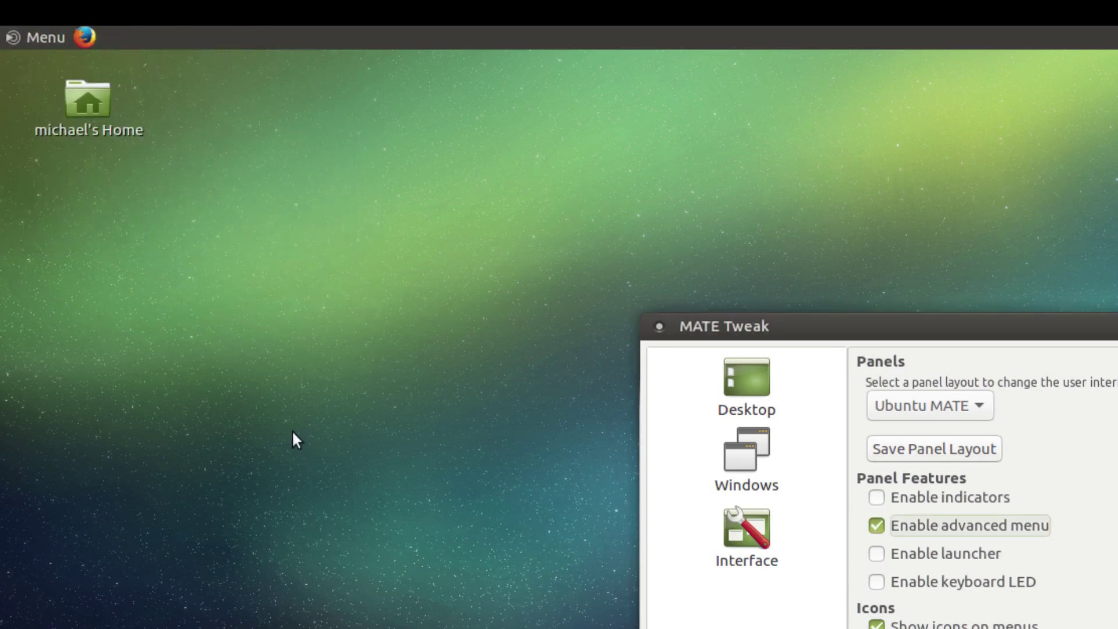
- Browse the new Menu's Favorites, Office and System Tools categories, then close it
{"action": "left_click", "coordinate": [40, 38]}
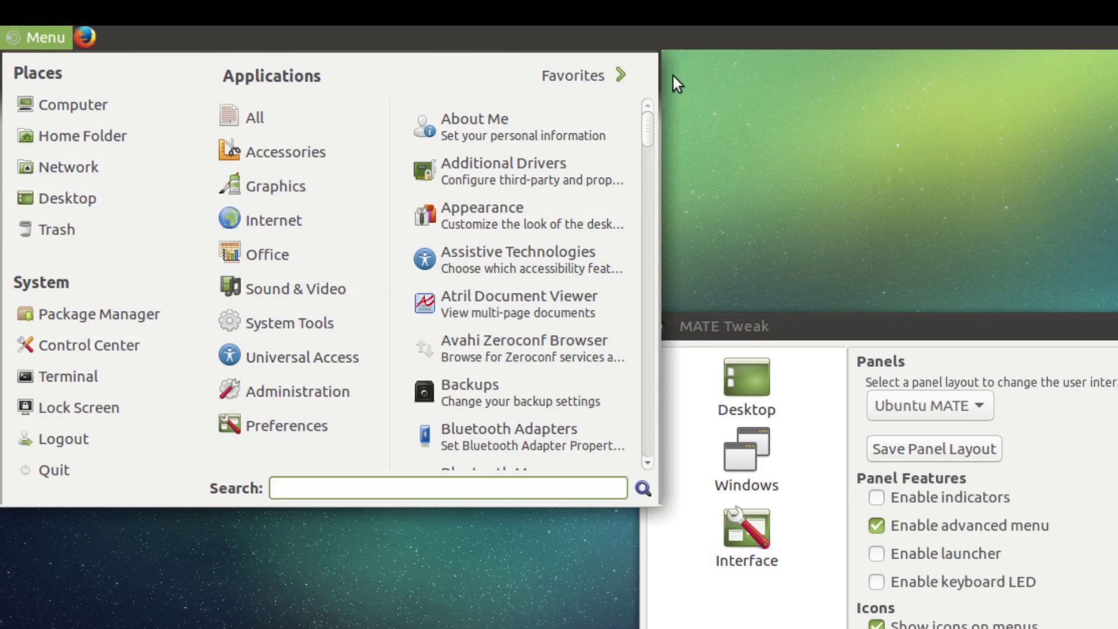
{"action": "left_click", "coordinate": [591, 75]}
{"action": "left_click", "coordinate": [574, 77]}
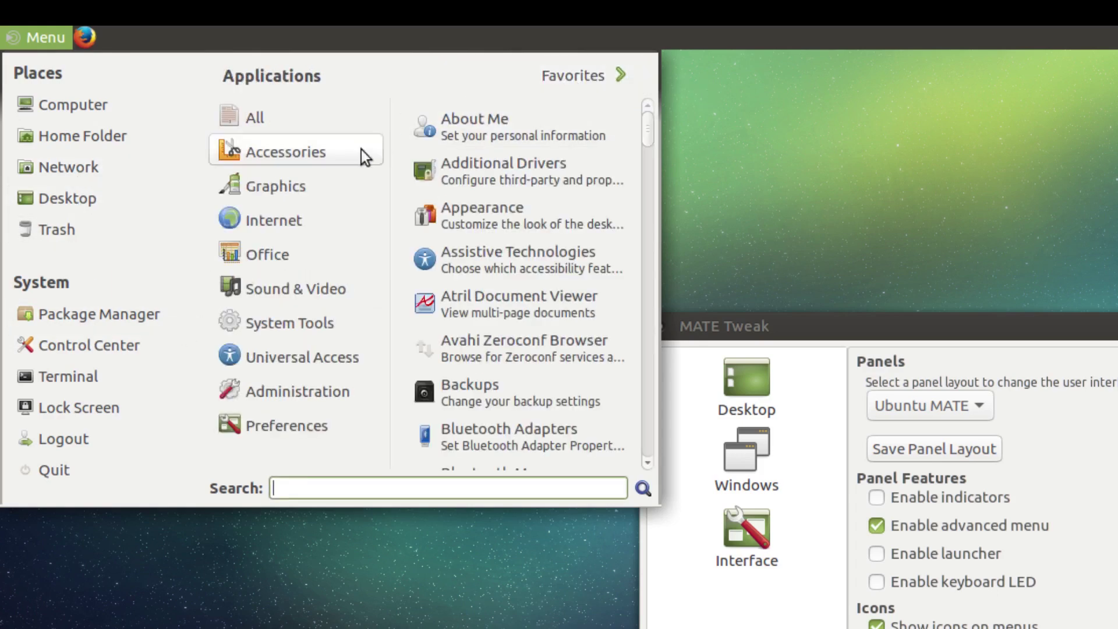
{"action": "left_click", "coordinate": [286, 256]}
{"action": "left_click", "coordinate": [285, 322]}
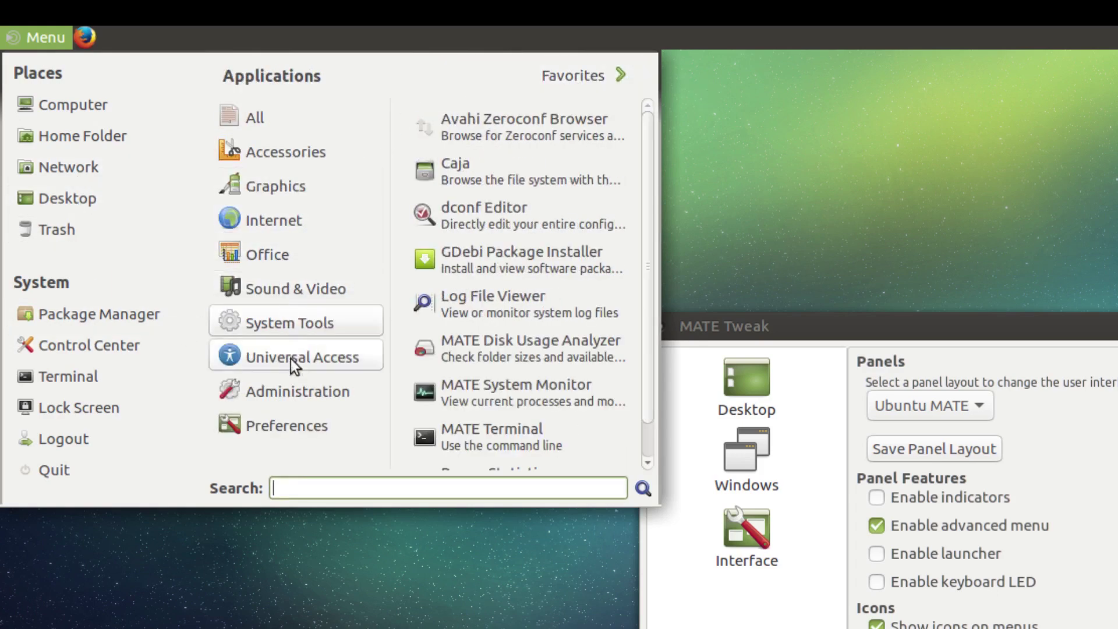
{"action": "left_click", "coordinate": [297, 532]}
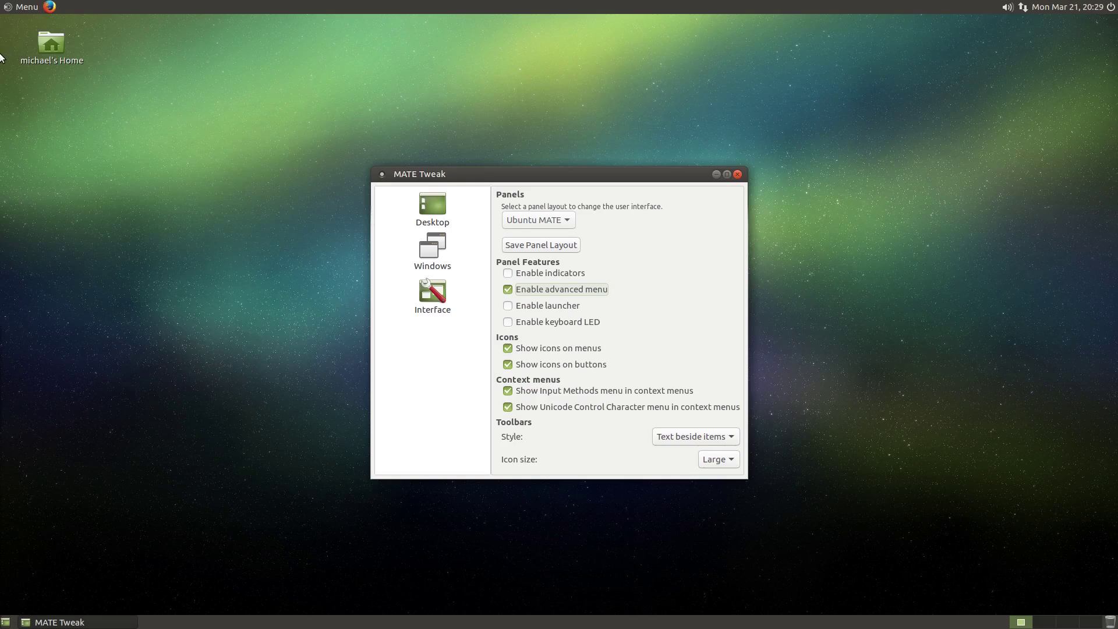
{"action": "left_click", "coordinate": [22, 9]}
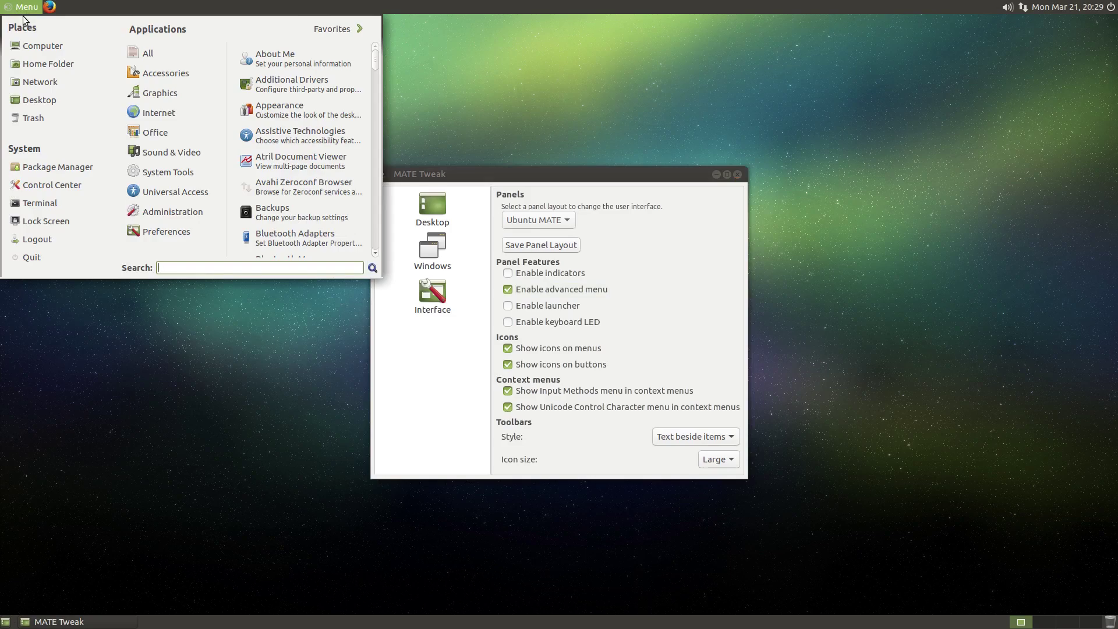
{"action": "left_click", "coordinate": [52, 327]}
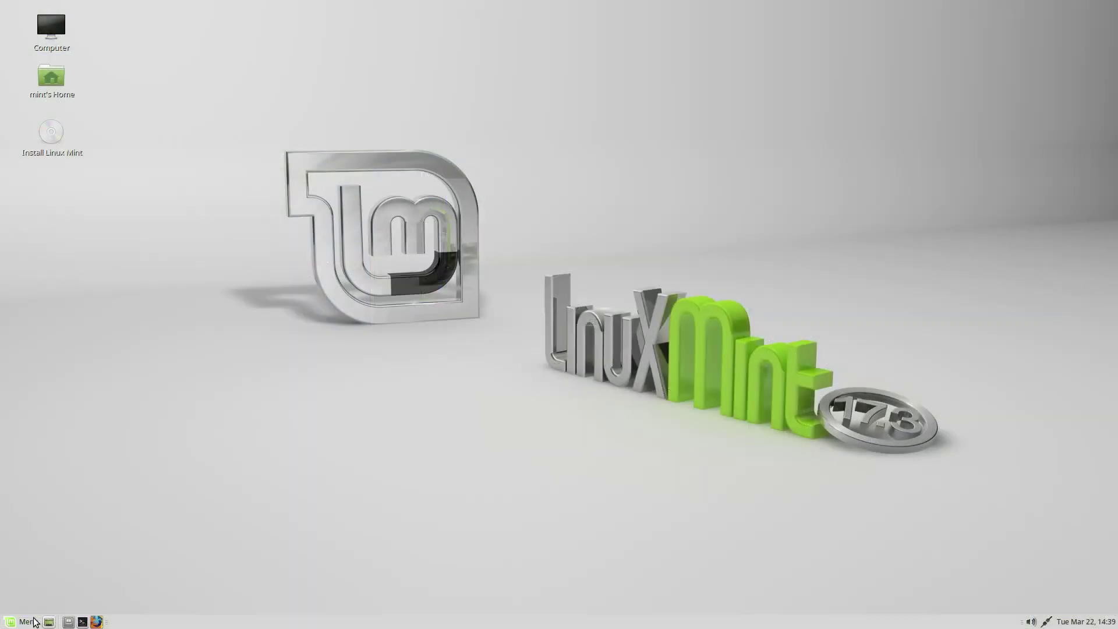
- Open the Mint menu from the bottom panel's Menu button
{"action": "left_click", "coordinate": [29, 622]}
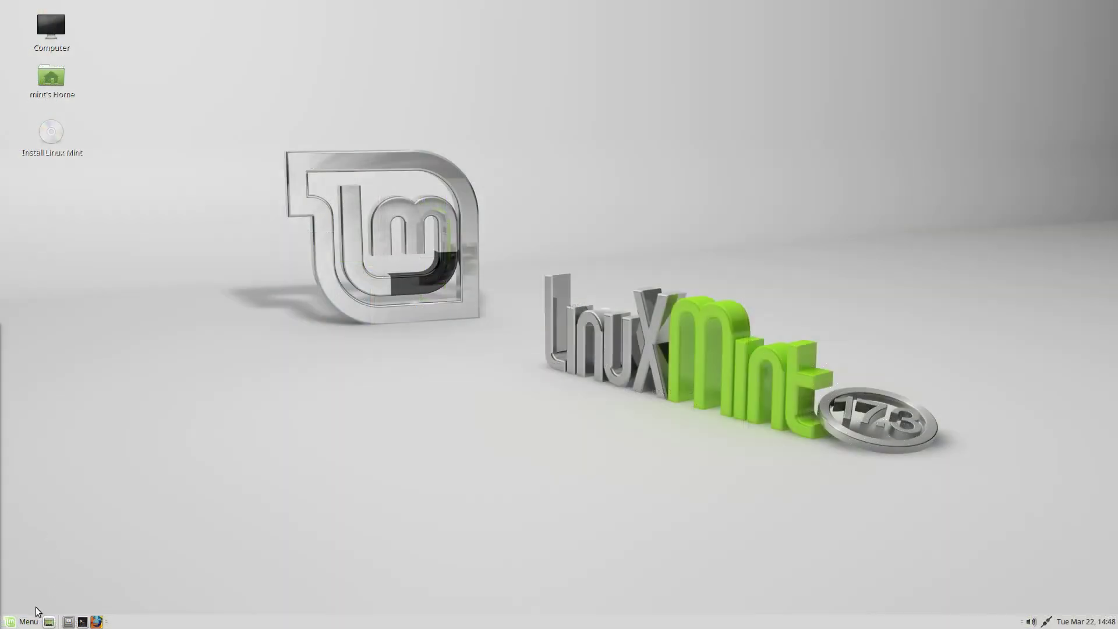
{"action": "left_click", "coordinate": [32, 622]}
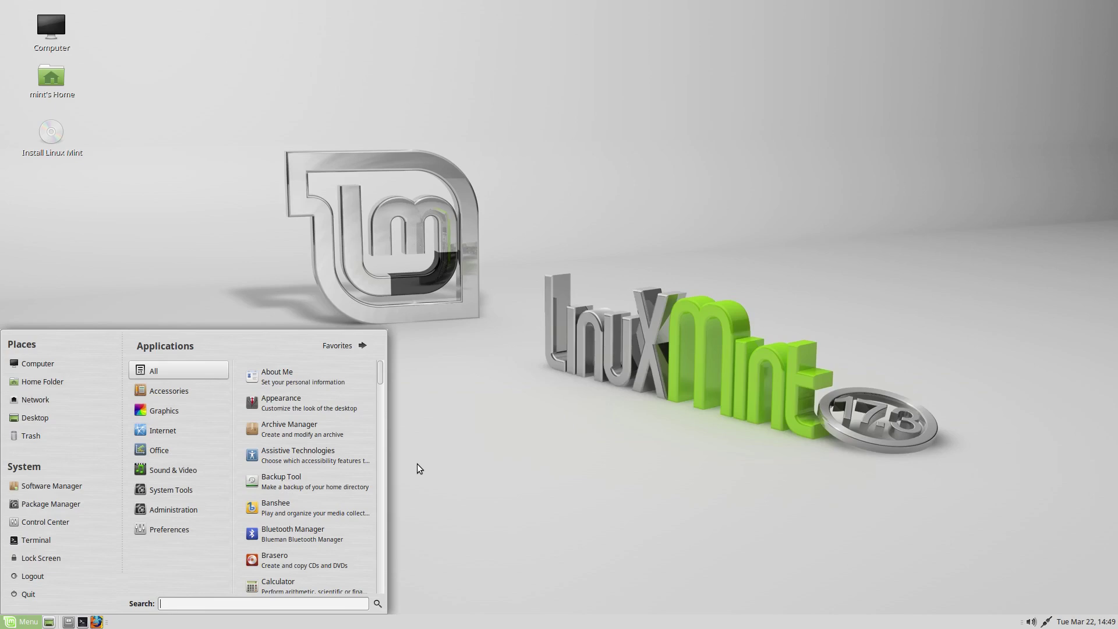
- Search the Mint menu for 'pluma' and launch the Text Editor result
{"action": "type", "text": "pluma"}
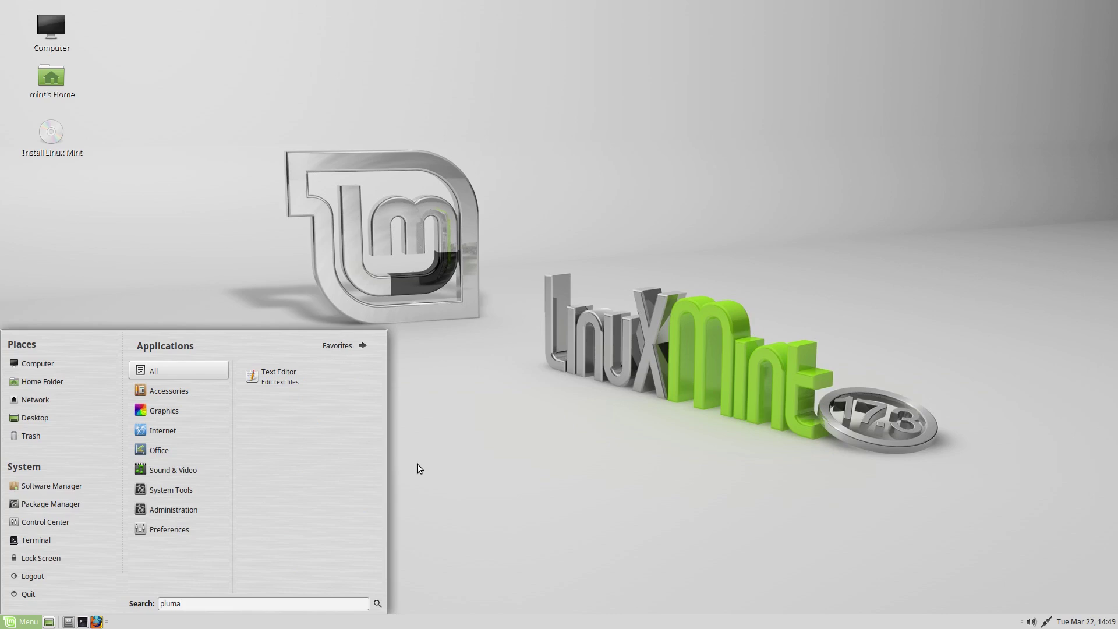
{"action": "key", "text": "Return"}
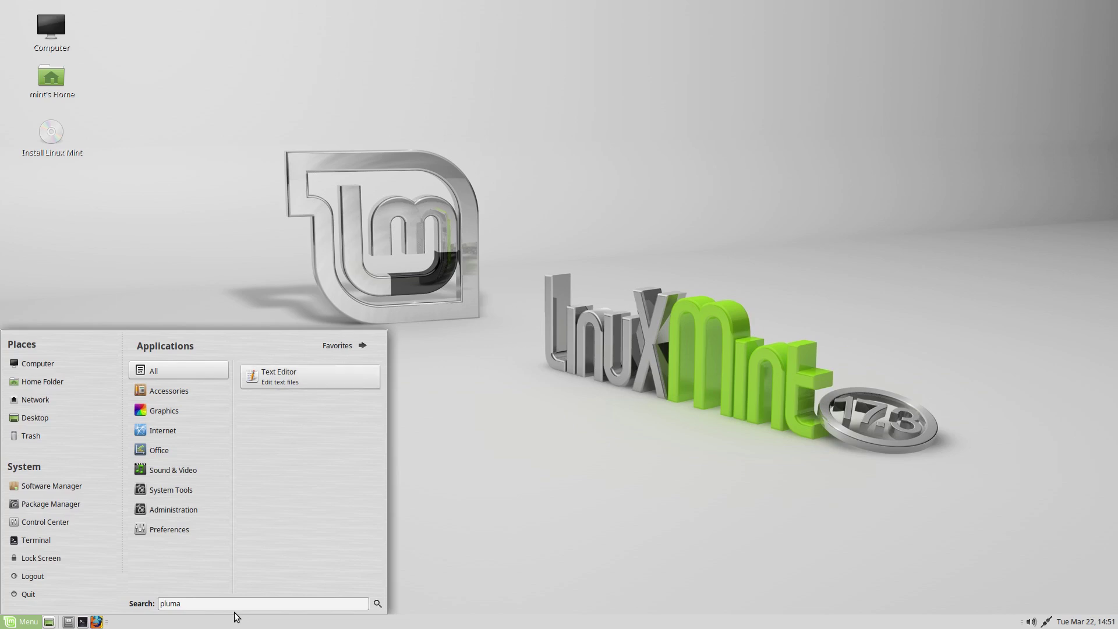
{"action": "key", "text": "Return"}
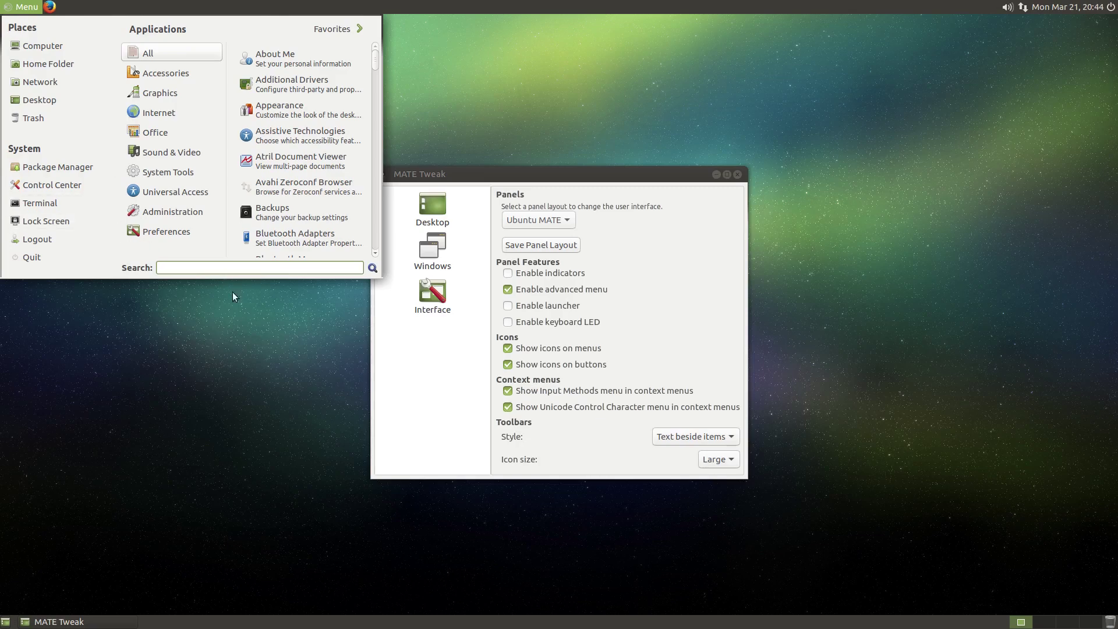
- Launch Pluma by searching 'pluma' in the advanced menu, then close it
{"action": "type", "text": "pluma"}
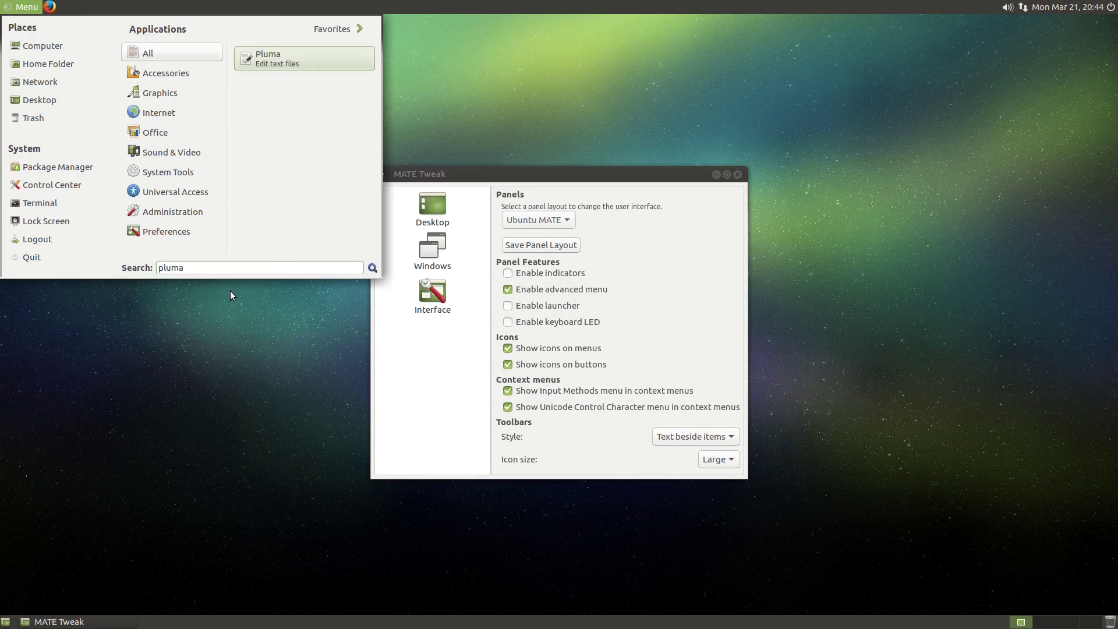
{"action": "key", "text": "Return"}
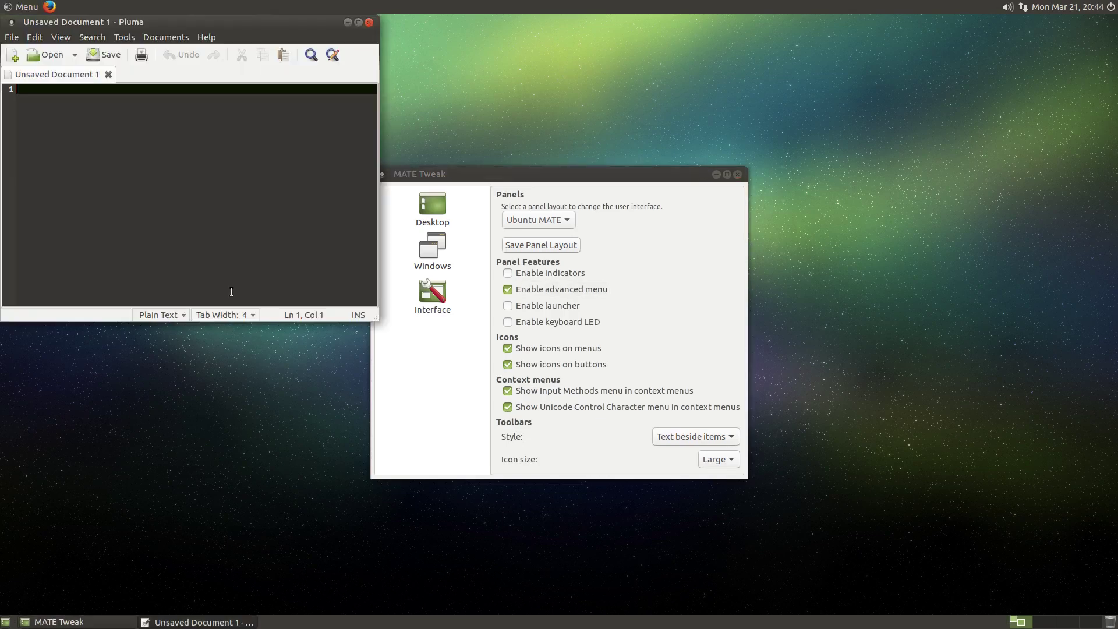
{"action": "key", "text": "ctrl+q"}
{"action": "left_click", "coordinate": [17, 6]}
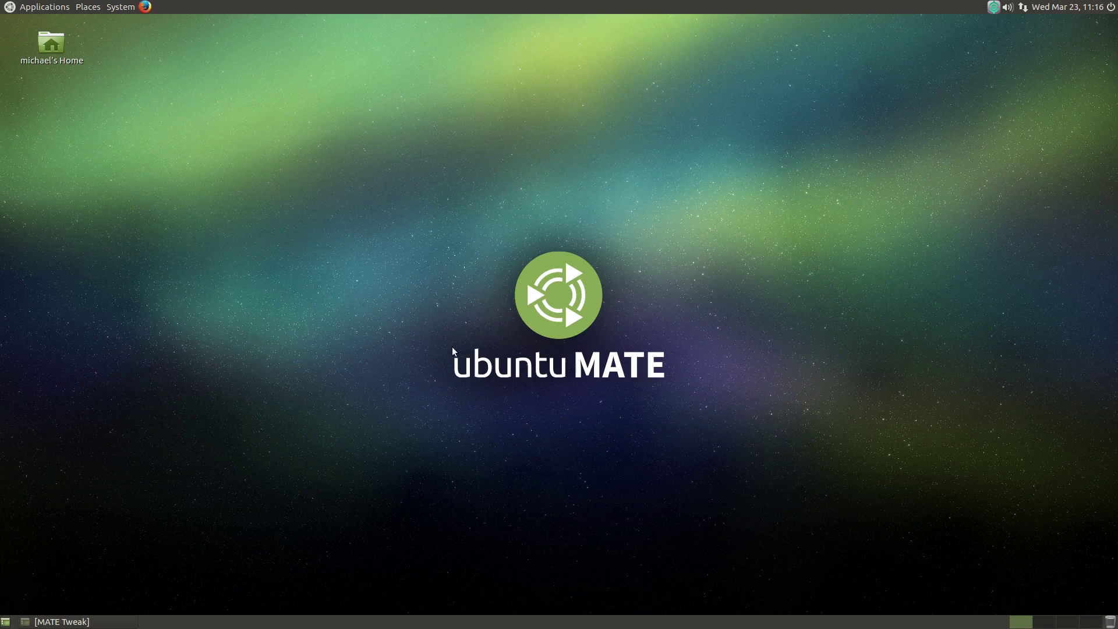
- Bring up the Synapse search launcher with Ctrl+Space
{"action": "key", "text": "ctrl+space"}
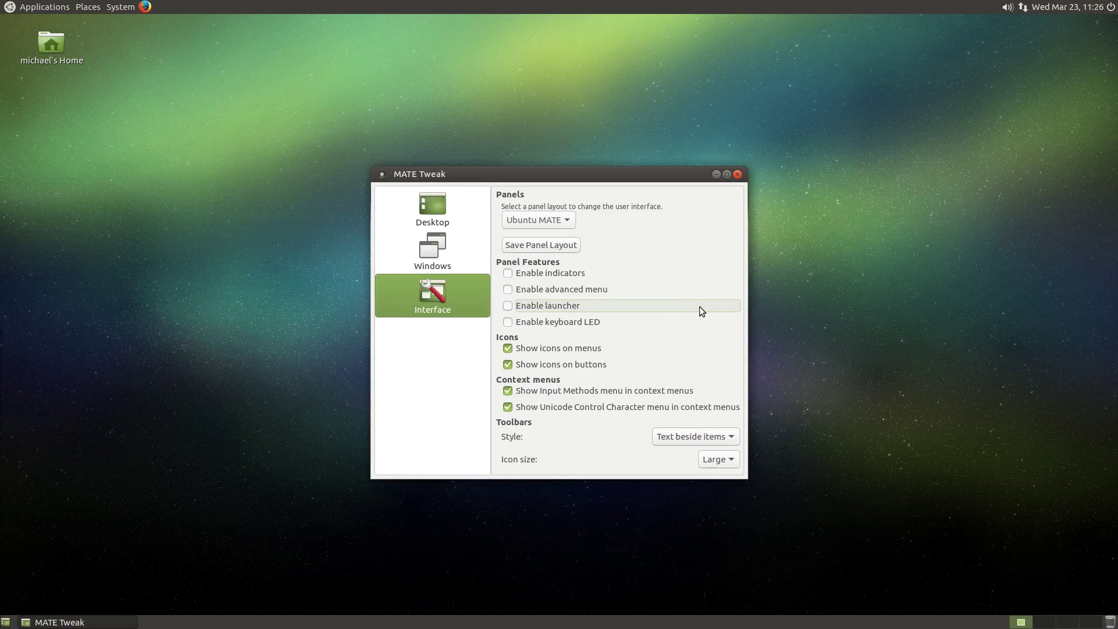
- Tick Enable launcher under Panel Features, then check the new Synapse tray icon's menu
{"action": "left_click", "coordinate": [700, 306]}
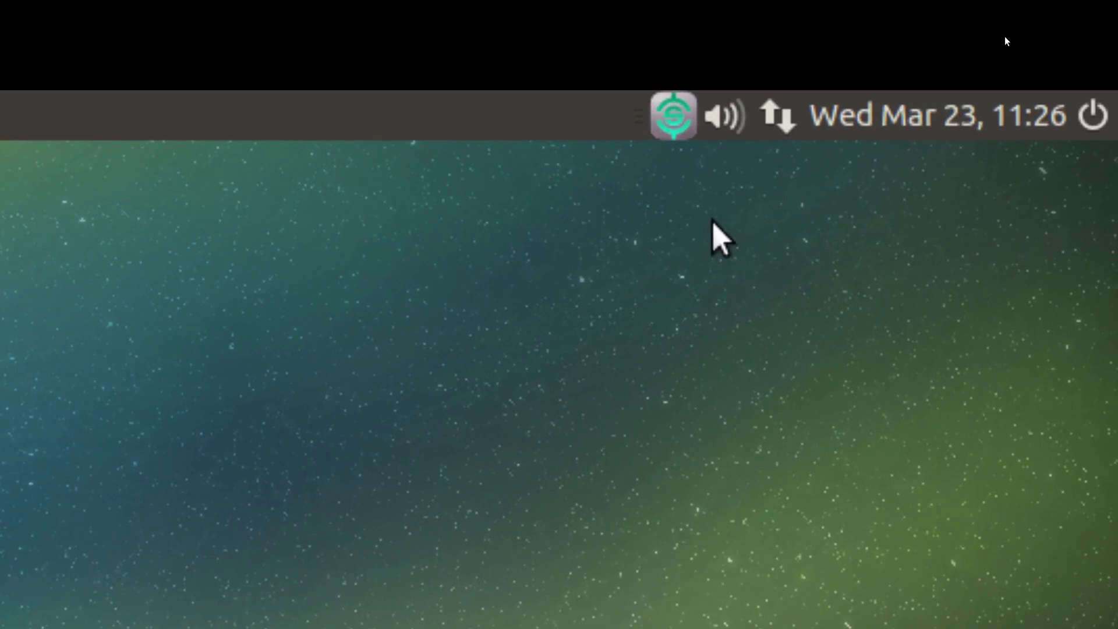
{"action": "left_click", "coordinate": [674, 125]}
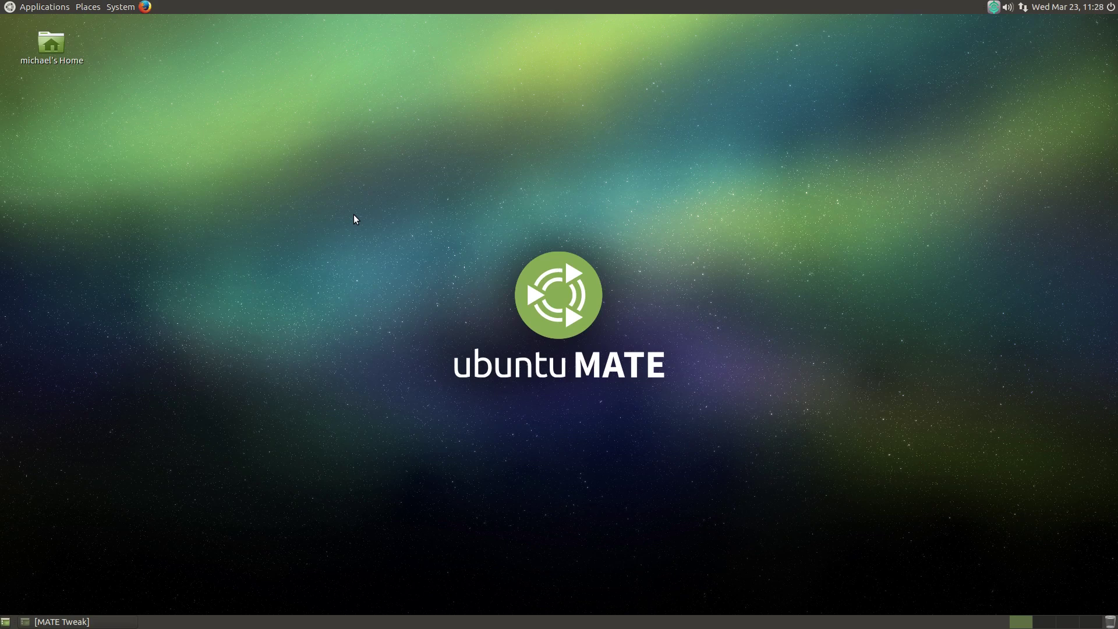
- Launch Pluma through a Synapse search for 'plu'
{"action": "key", "text": "ctrl+space"}
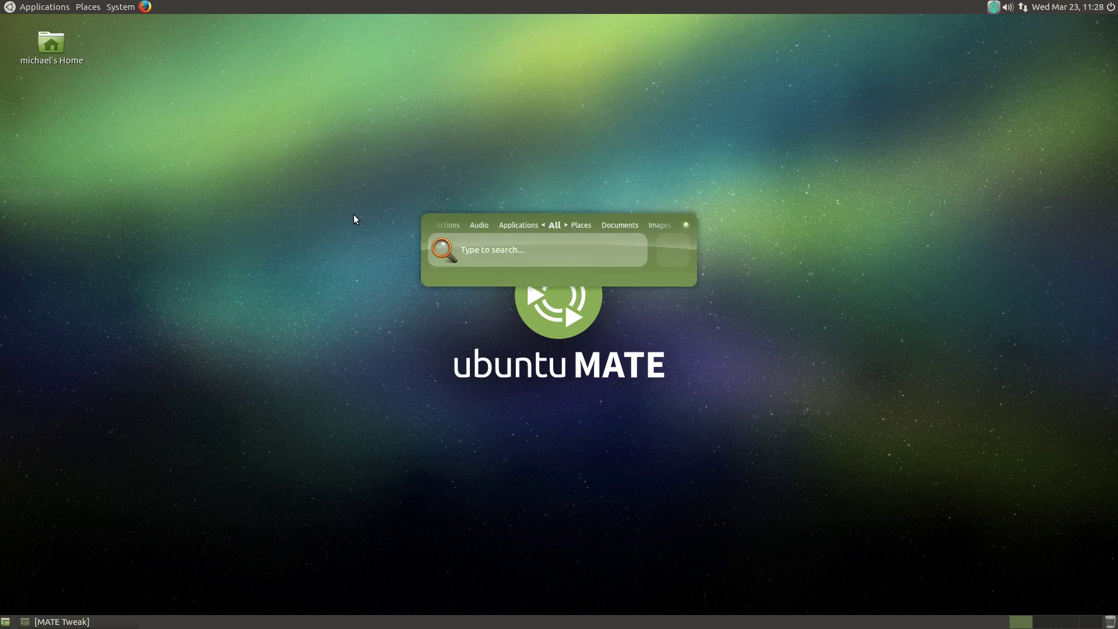
{"action": "type", "text": "plu"}
{"action": "key", "text": "Return"}
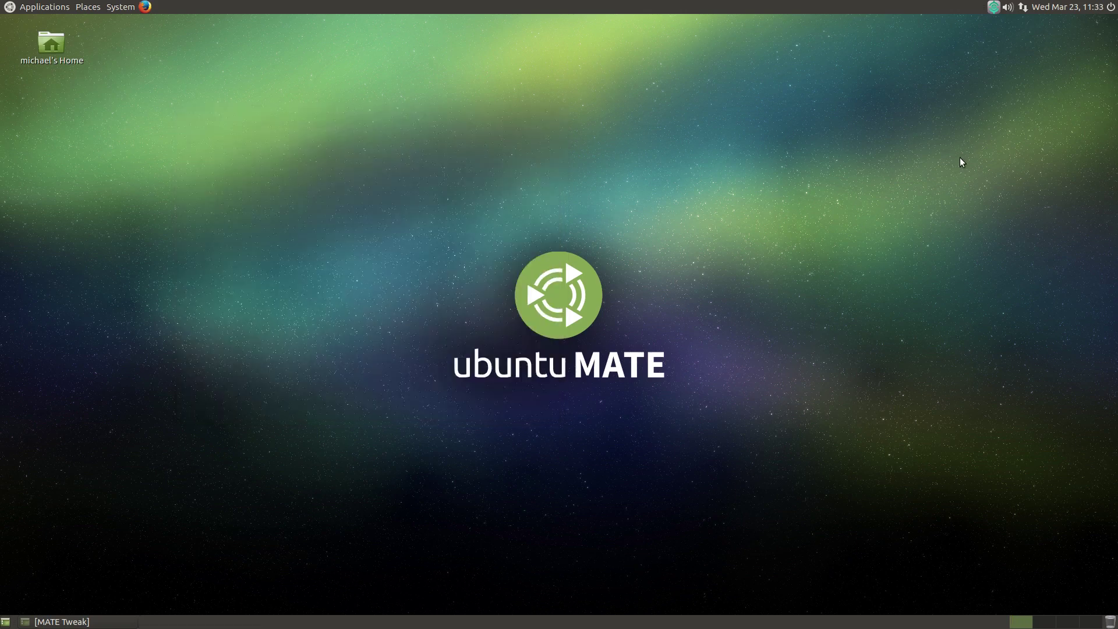
- Reopen Synapse from its tray icon, dismiss it, then bring it back with Ctrl+Space
{"action": "left_click", "coordinate": [993, 9]}
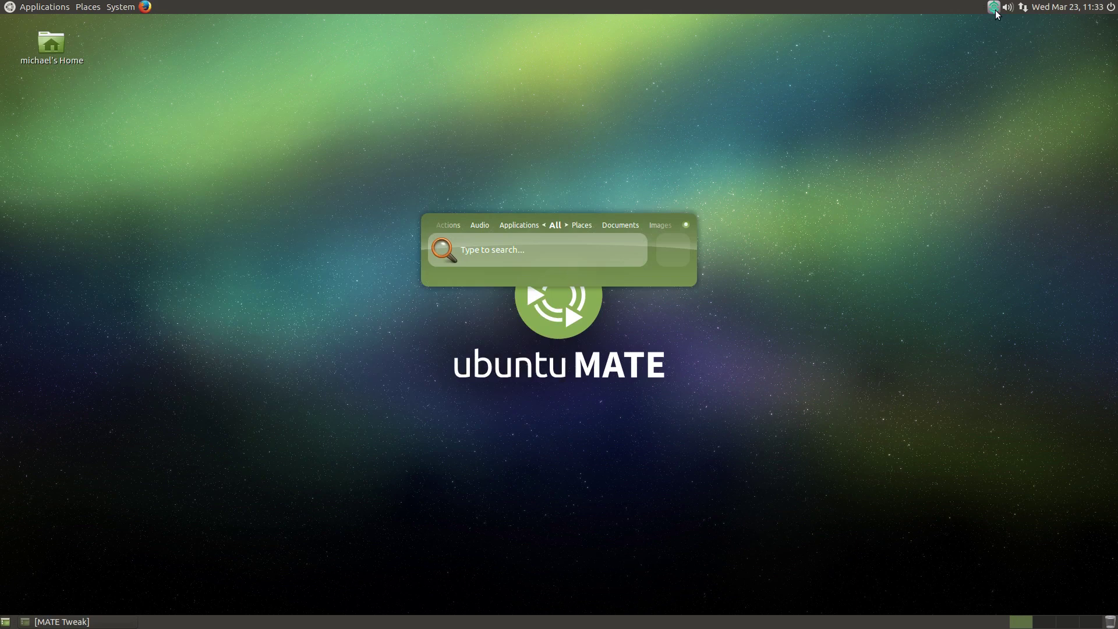
{"action": "left_click", "coordinate": [857, 290]}
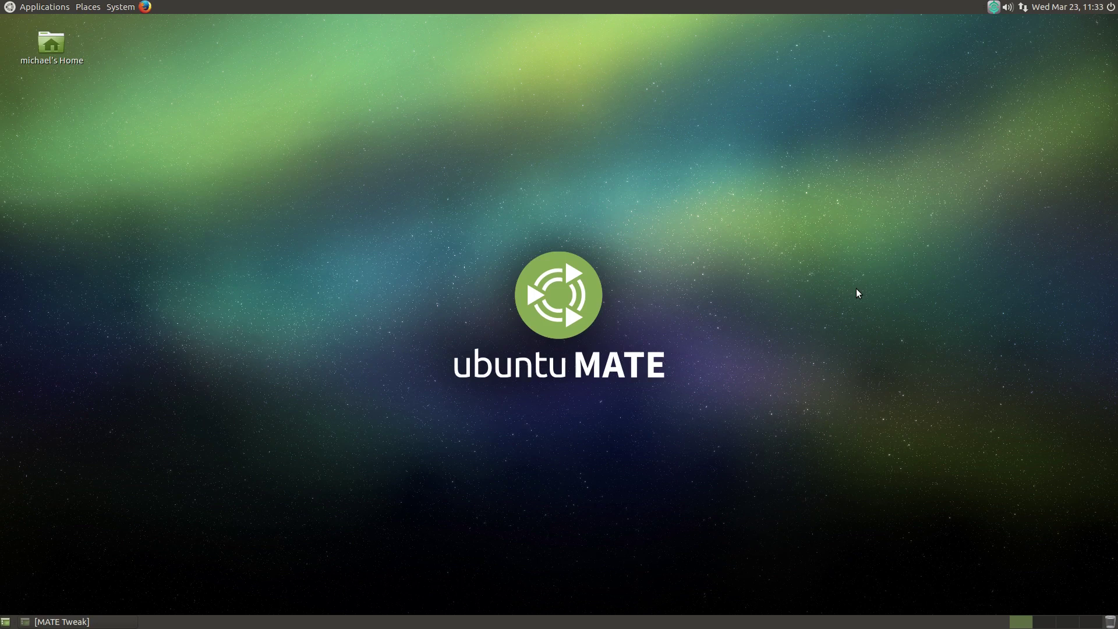
{"action": "key", "text": "ctrl+space"}
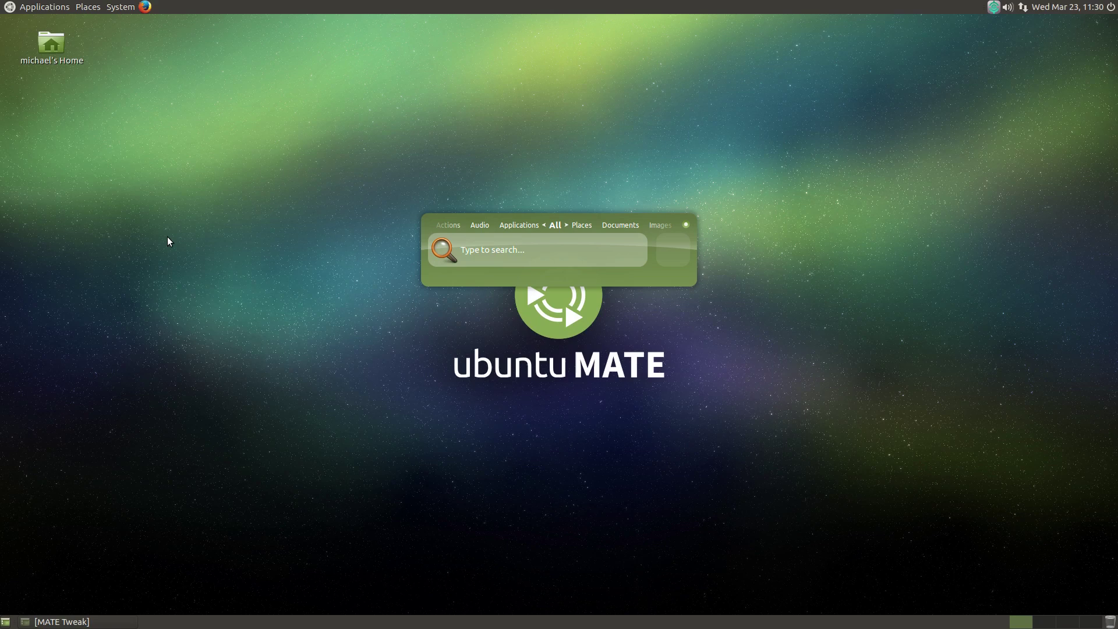
- Open testdoc.txt through Synapse, then calculate 10*200 in Synapse to get 2000
{"action": "type", "text": "testdoc.txt"}
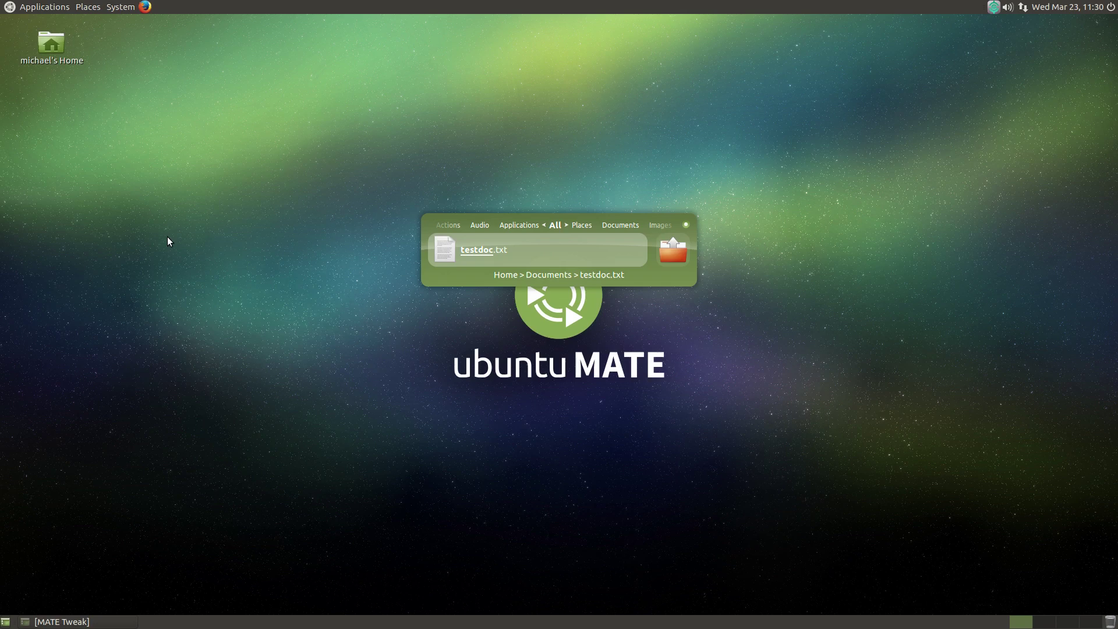
{"action": "key", "text": "Return"}
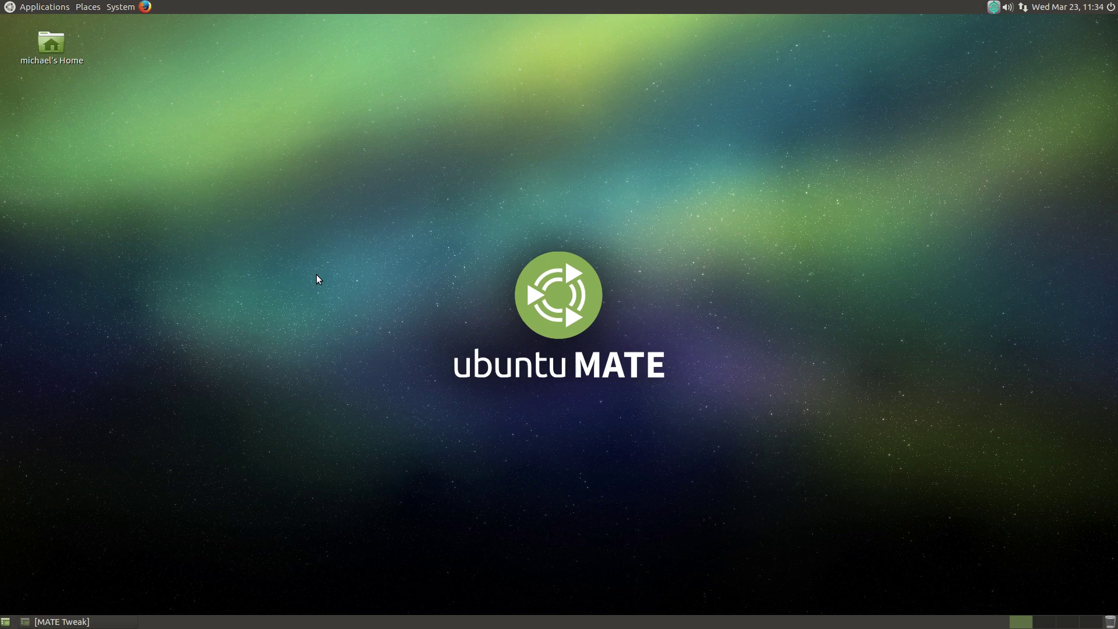
{"action": "key", "text": "ctrl+space"}
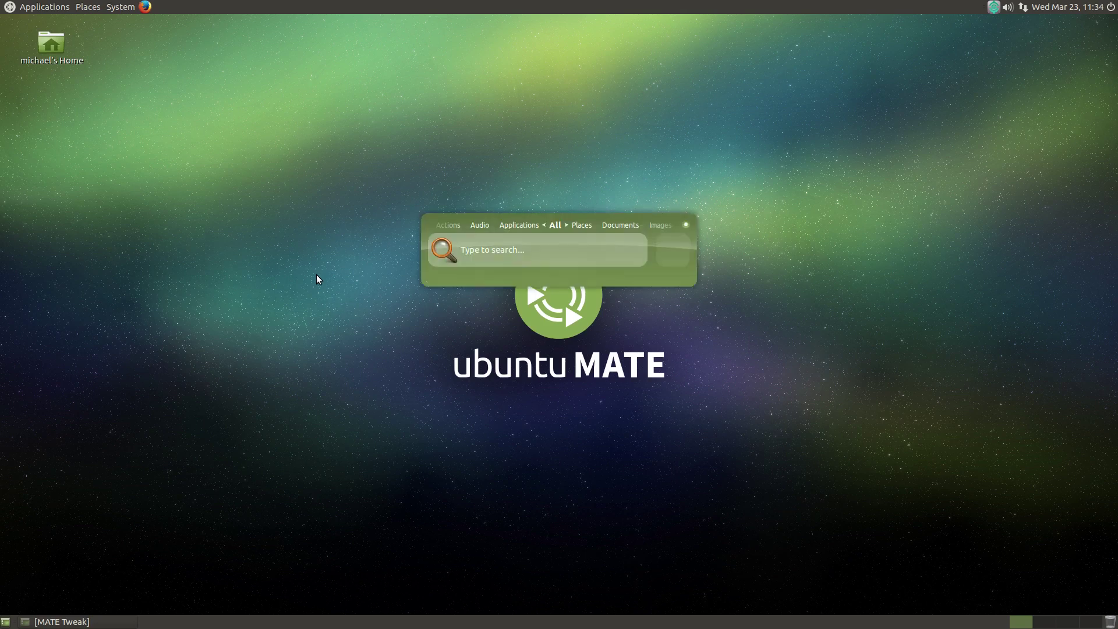
{"action": "type", "text": "10*200"}
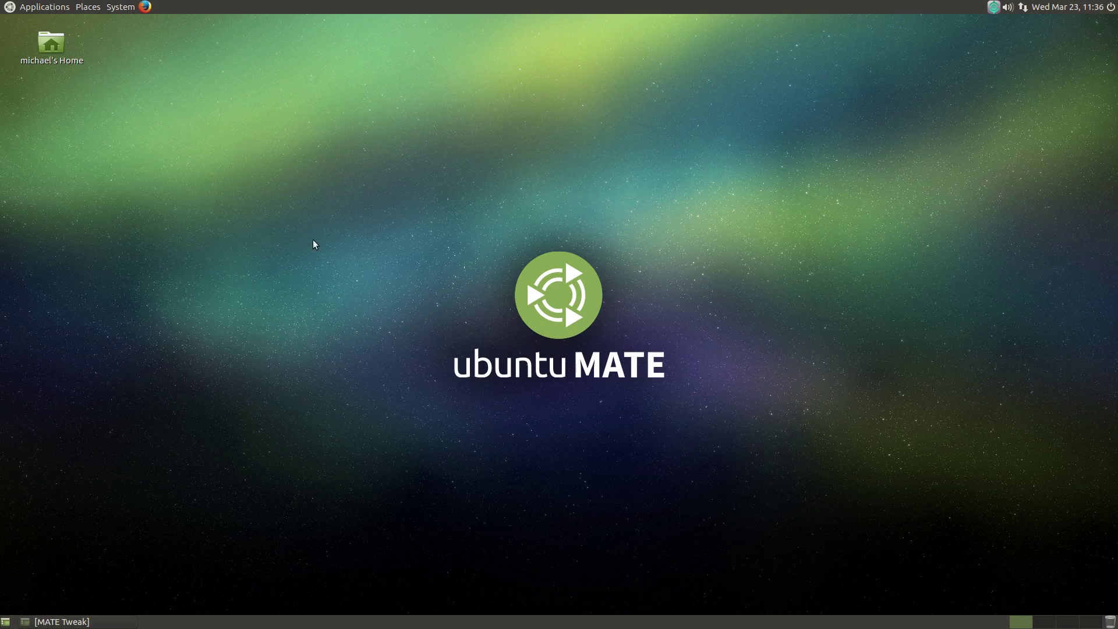
- Cancel the panel's shutdown prompt, then search Synapse for 'shut' to find Shut Down
{"action": "left_click", "coordinate": [1112, 7]}
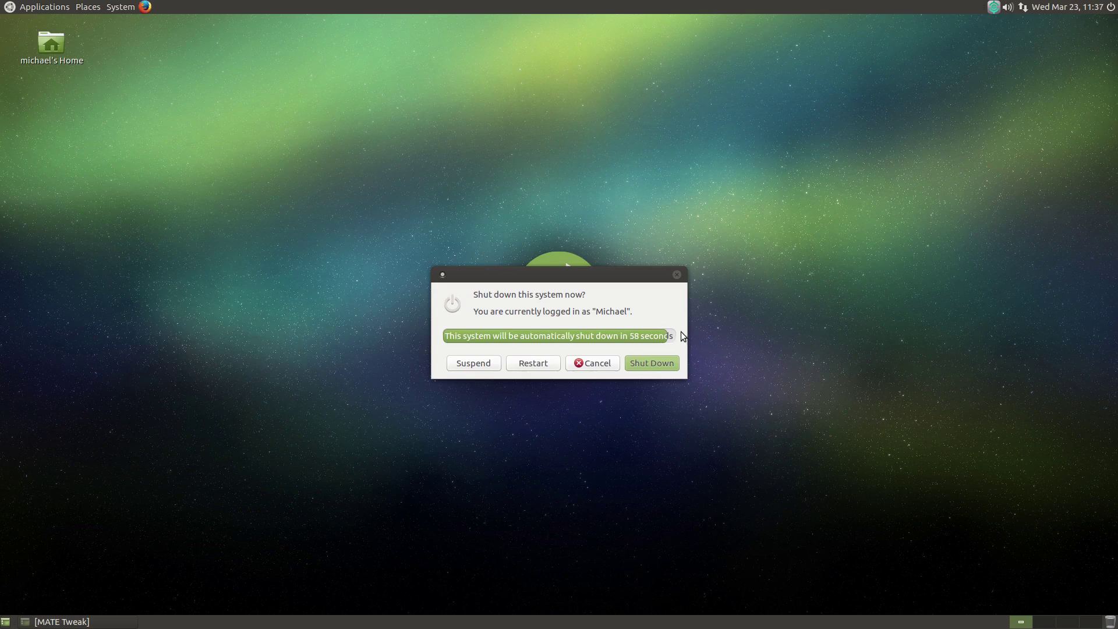
{"action": "left_click", "coordinate": [677, 274]}
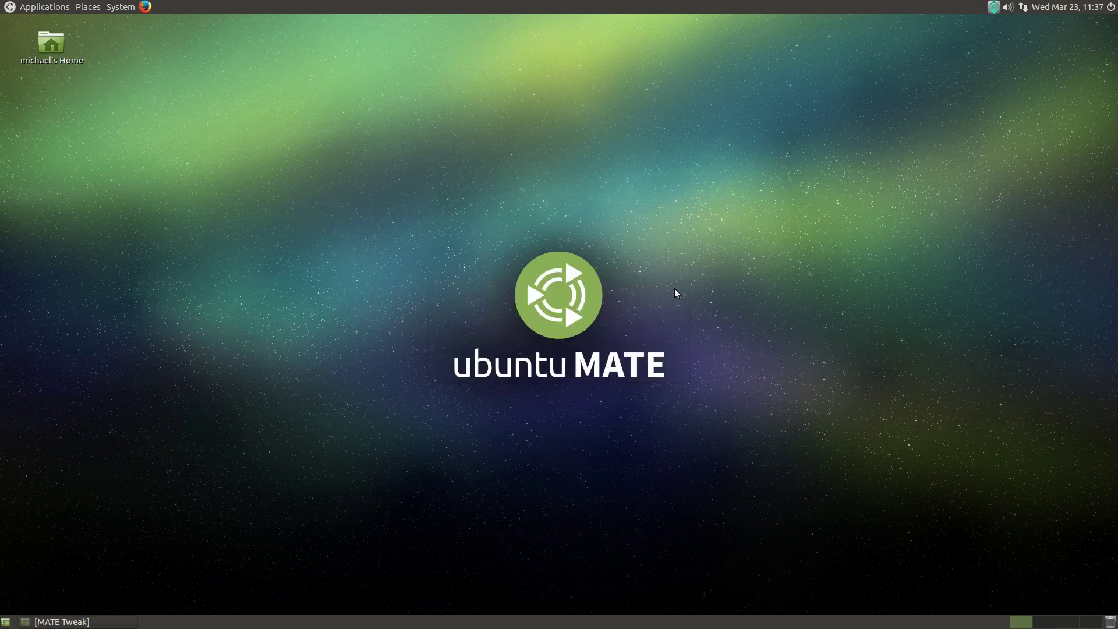
{"action": "key", "text": "ctrl+space"}
{"action": "type", "text": "shut"}
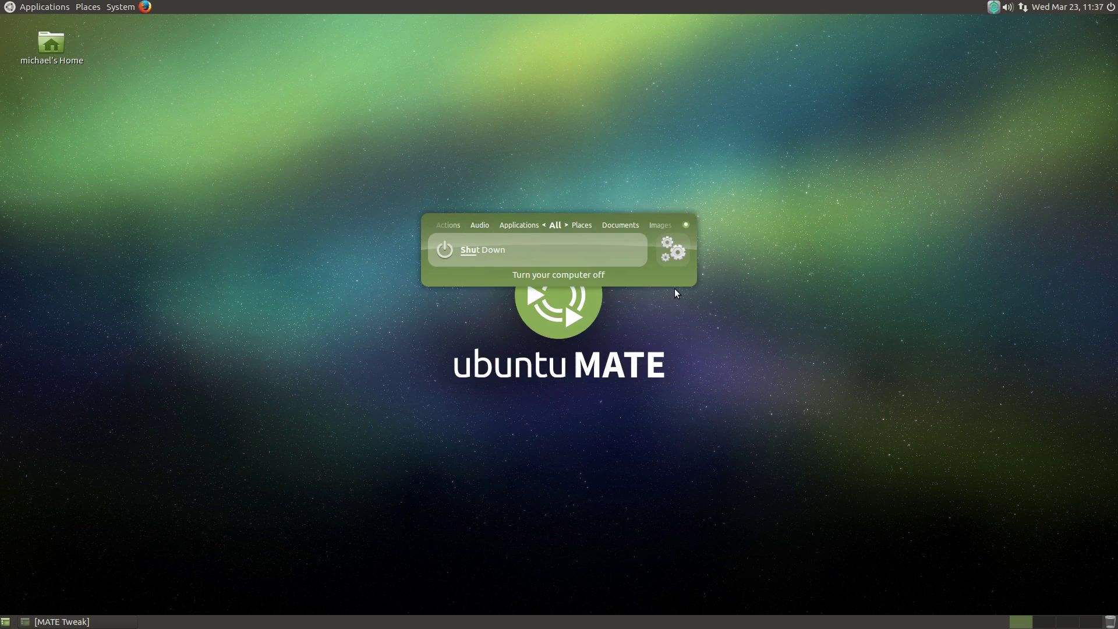
- Look up Suspend, Log Out and Restart in Synapse with searches 'sus', 'logo' and 'resta'
{"action": "key", "text": "Escape"}
{"action": "type", "text": "sus"}
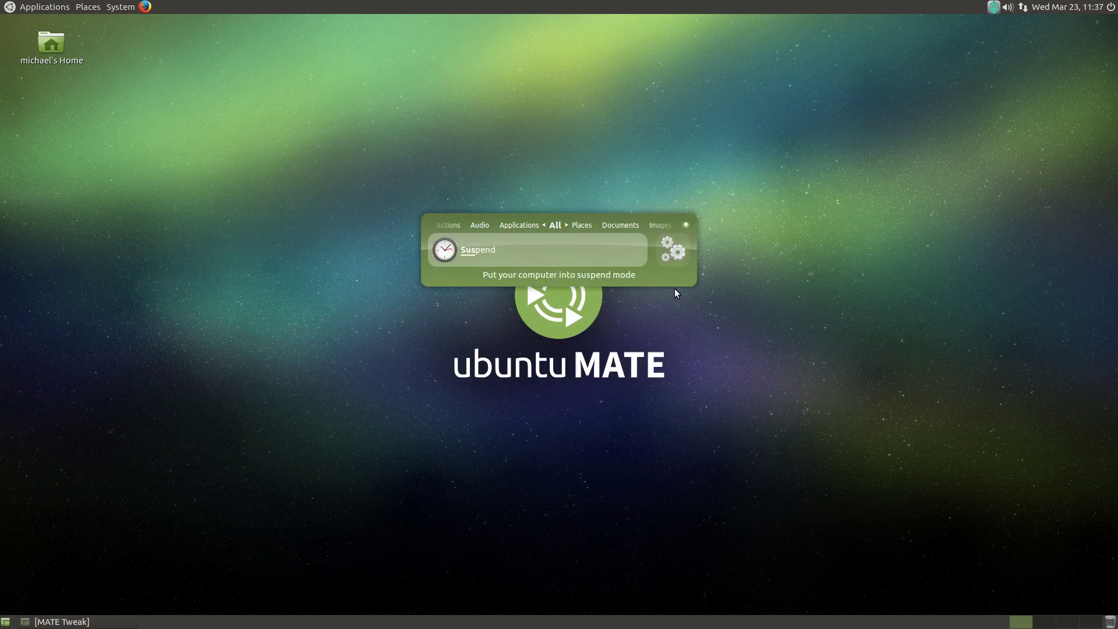
{"action": "key", "text": "Escape"}
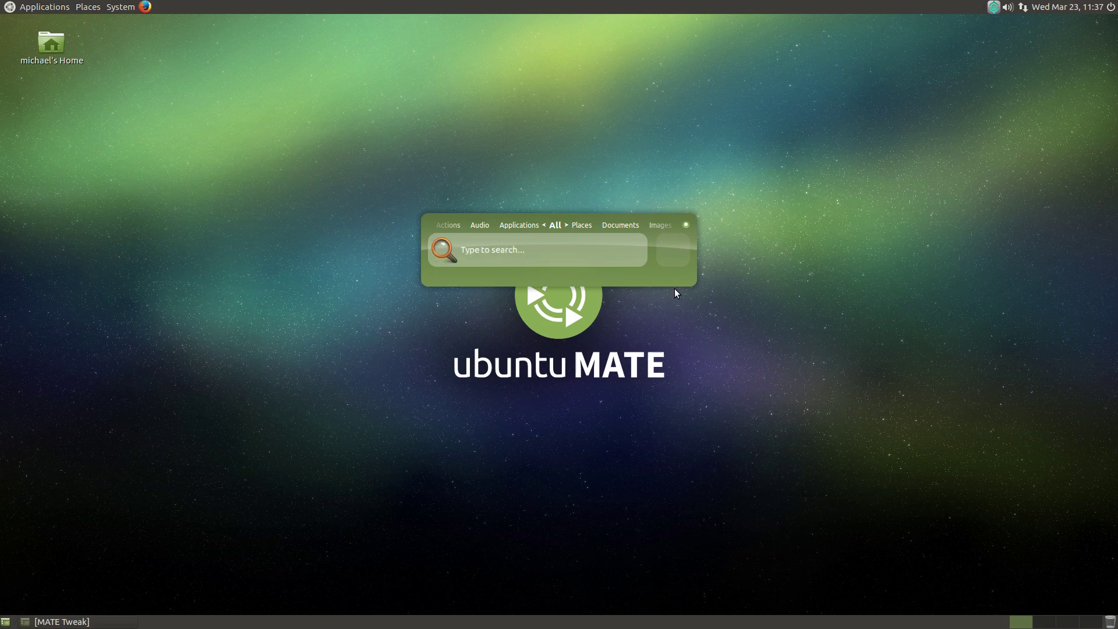
{"action": "type", "text": "logo"}
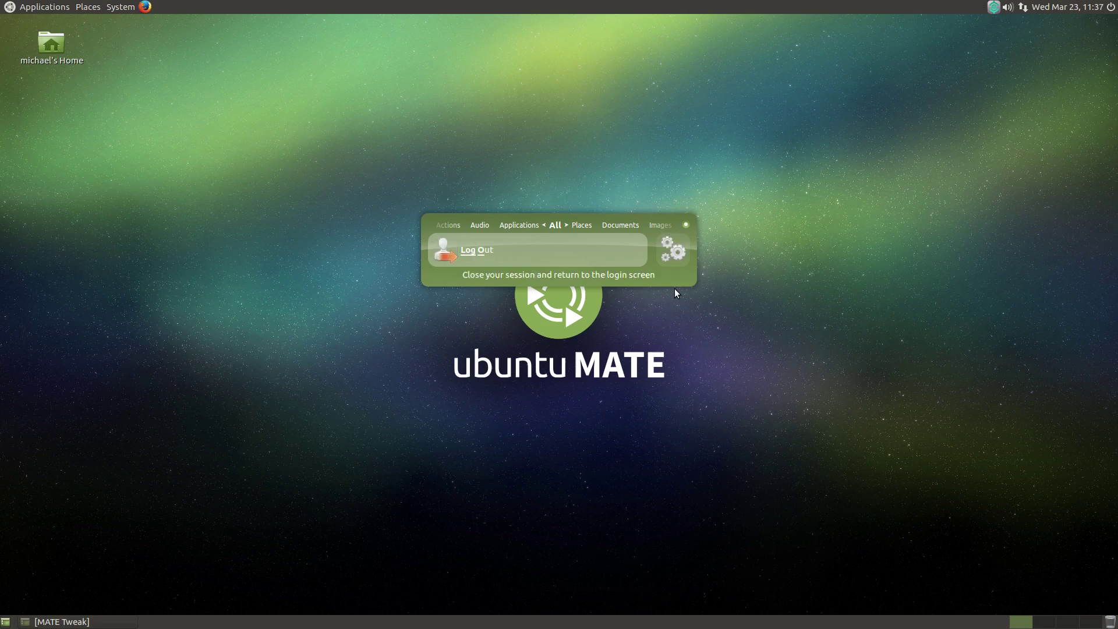
{"action": "key", "text": "Escape"}
{"action": "type", "text": "resta"}
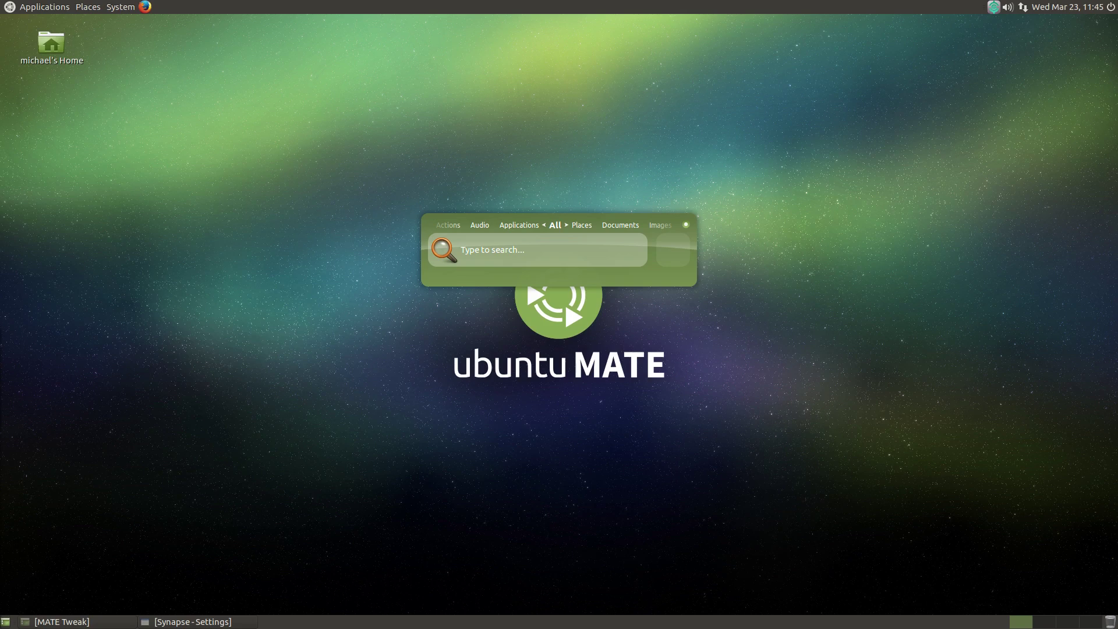
- Close the Synapse launcher and bring up the Synapse - Settings window from the taskbar
{"action": "left_click", "coordinate": [230, 623]}
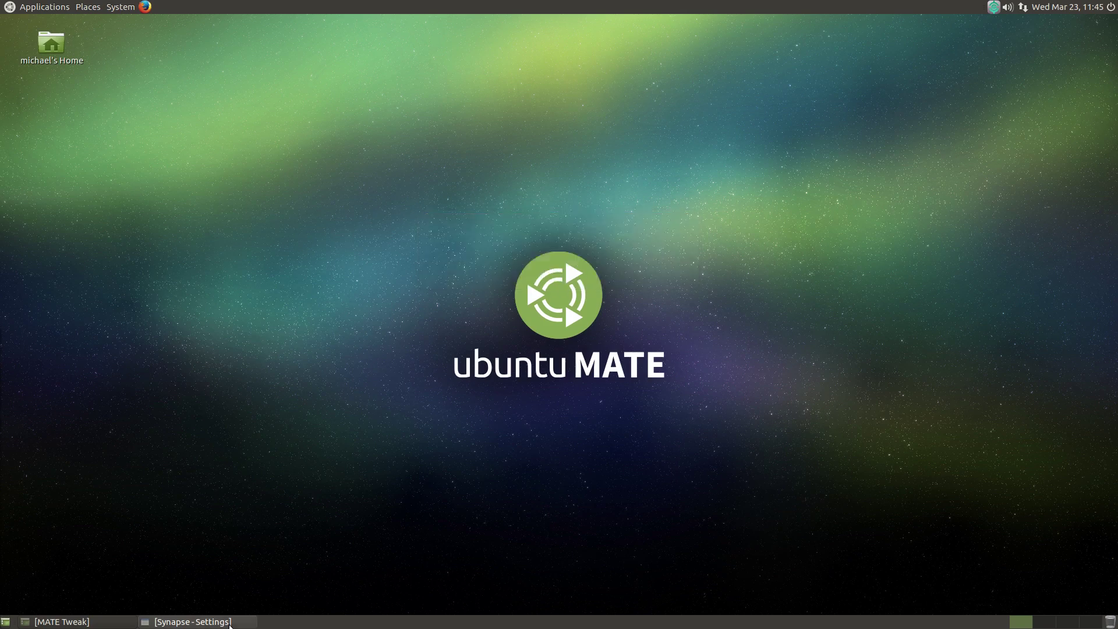
{"action": "left_click", "coordinate": [231, 623]}
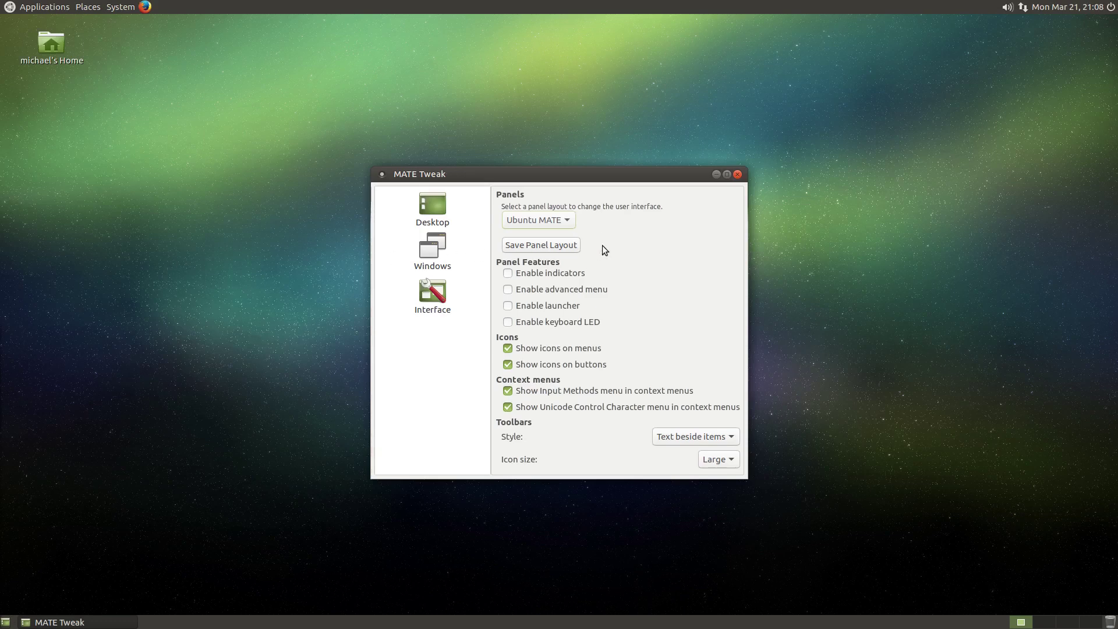
- Show the Panels layout dropdown listing Cupertino through Ubuntu MATE
{"action": "left_click", "coordinate": [571, 220]}
{"action": "left_click", "coordinate": [556, 221]}
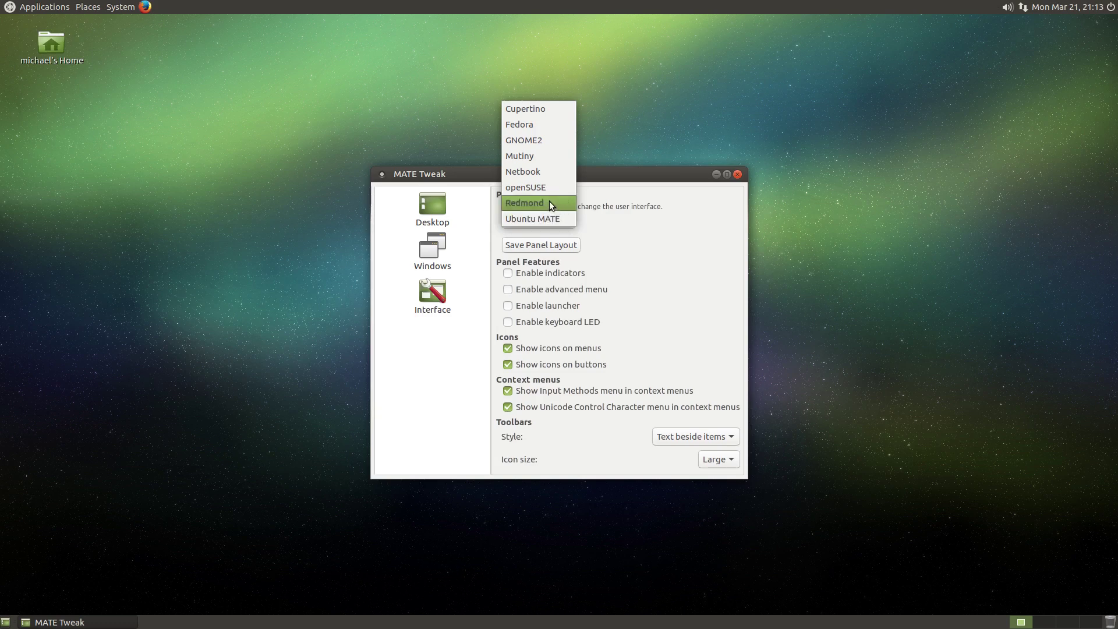
- Apply the Redmond panel layout and browse its applications menu
{"action": "left_click", "coordinate": [547, 203]}
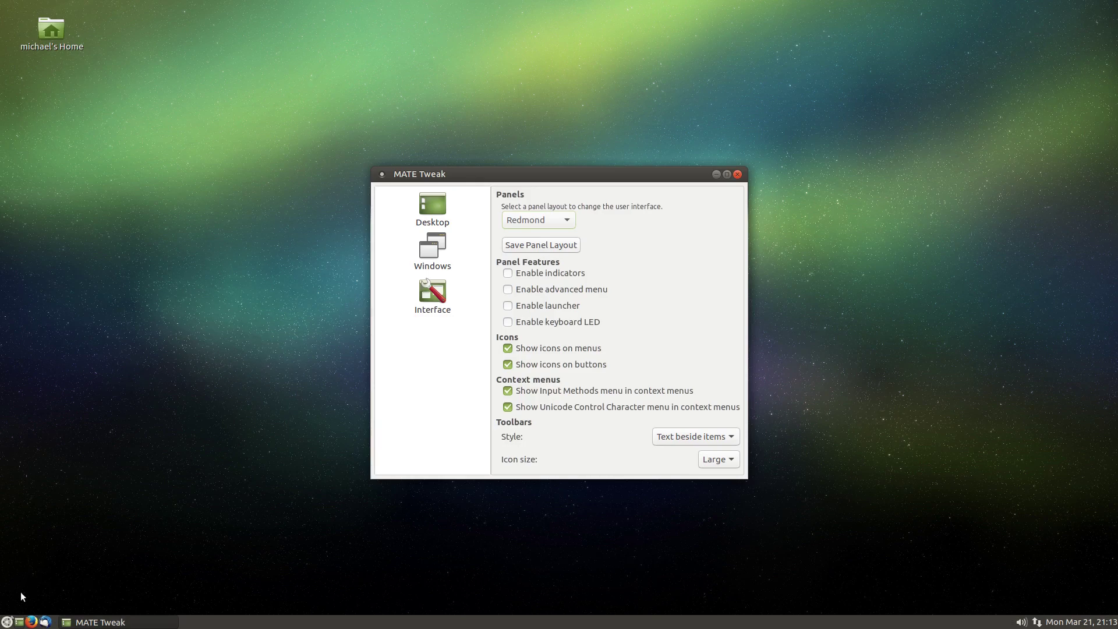
{"action": "left_click", "coordinate": [7, 622]}
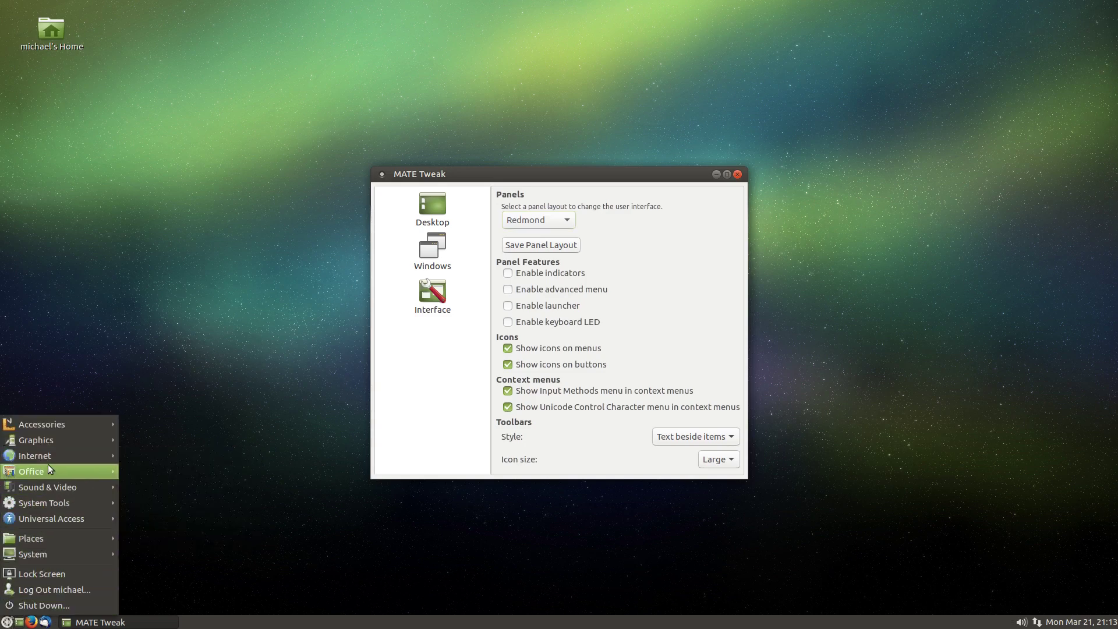
{"action": "mouse_move", "coordinate": [47, 492]}
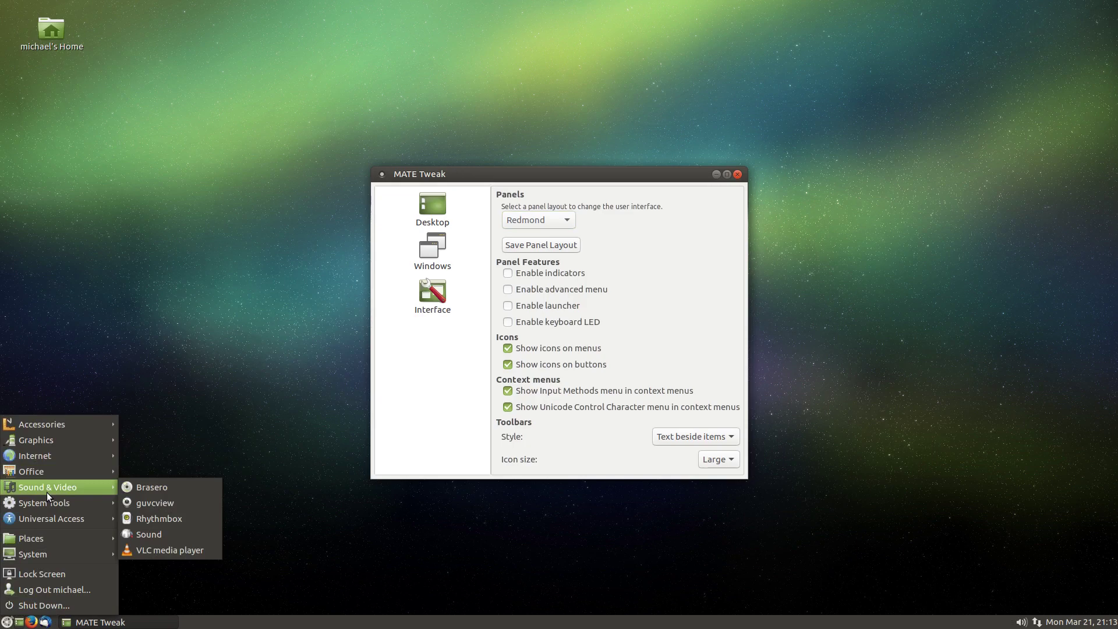
{"action": "mouse_move", "coordinate": [42, 466]}
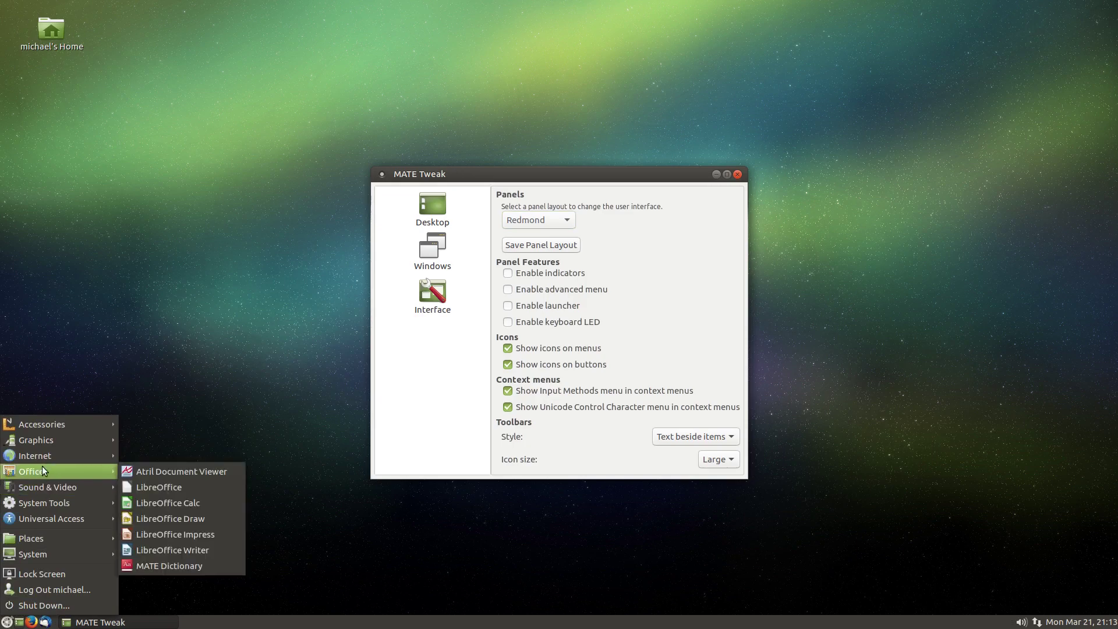
- Enable the advanced menu and open the new advanced applications menu
{"action": "left_click", "coordinate": [215, 315]}
{"action": "left_click", "coordinate": [508, 289]}
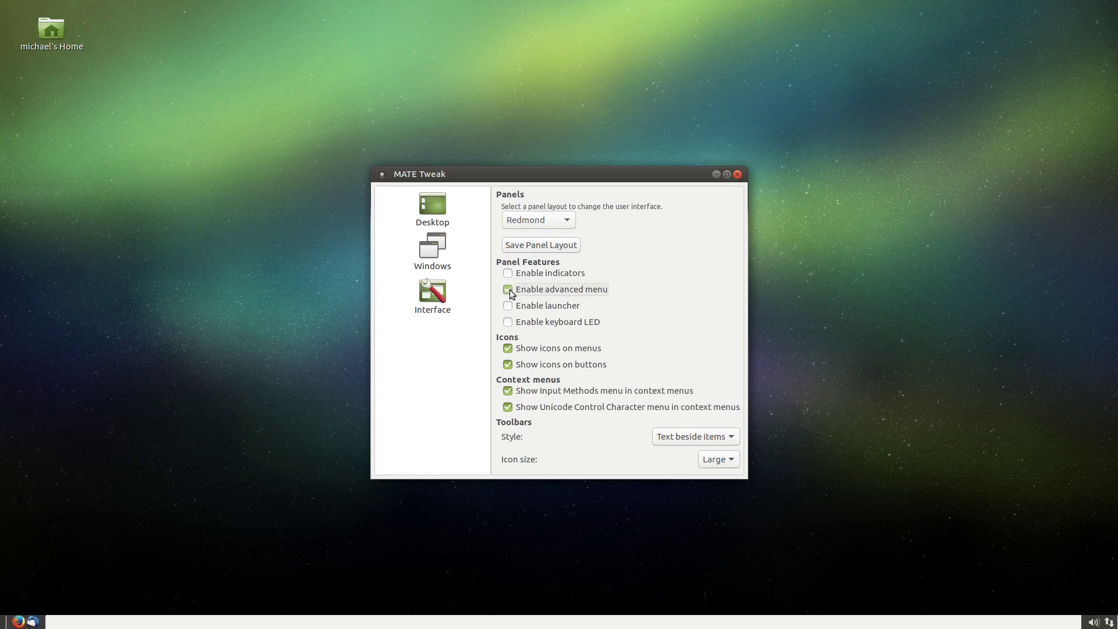
{"action": "left_click", "coordinate": [35, 621]}
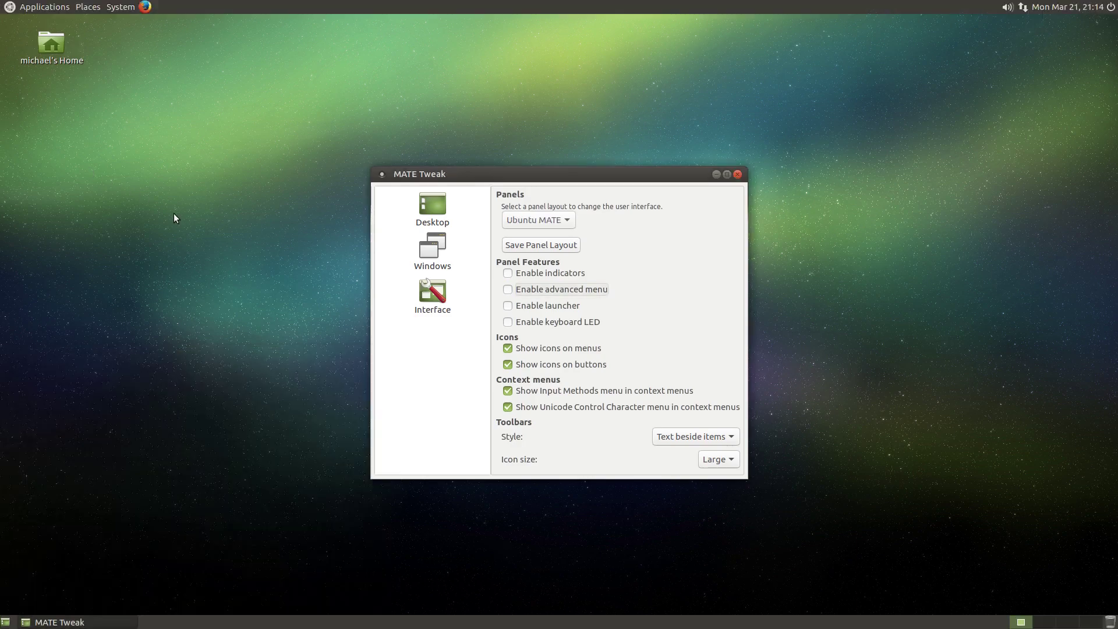
- Apply the Cupertino layout and inspect the MATE Tweak dock icon's right-click options
{"action": "left_click", "coordinate": [564, 221]}
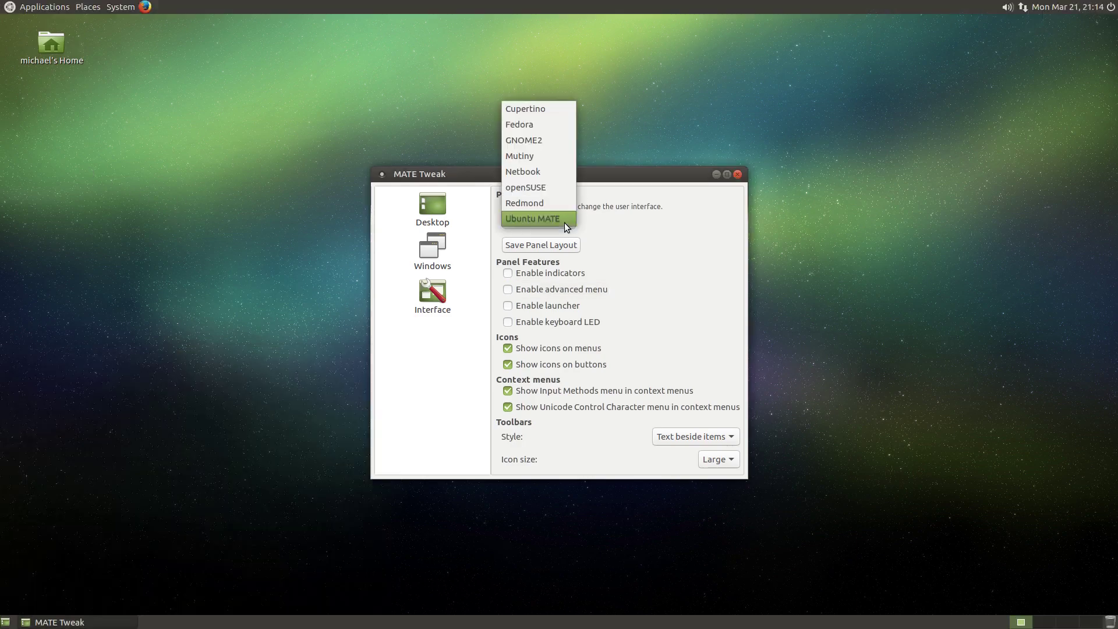
{"action": "left_click", "coordinate": [555, 110]}
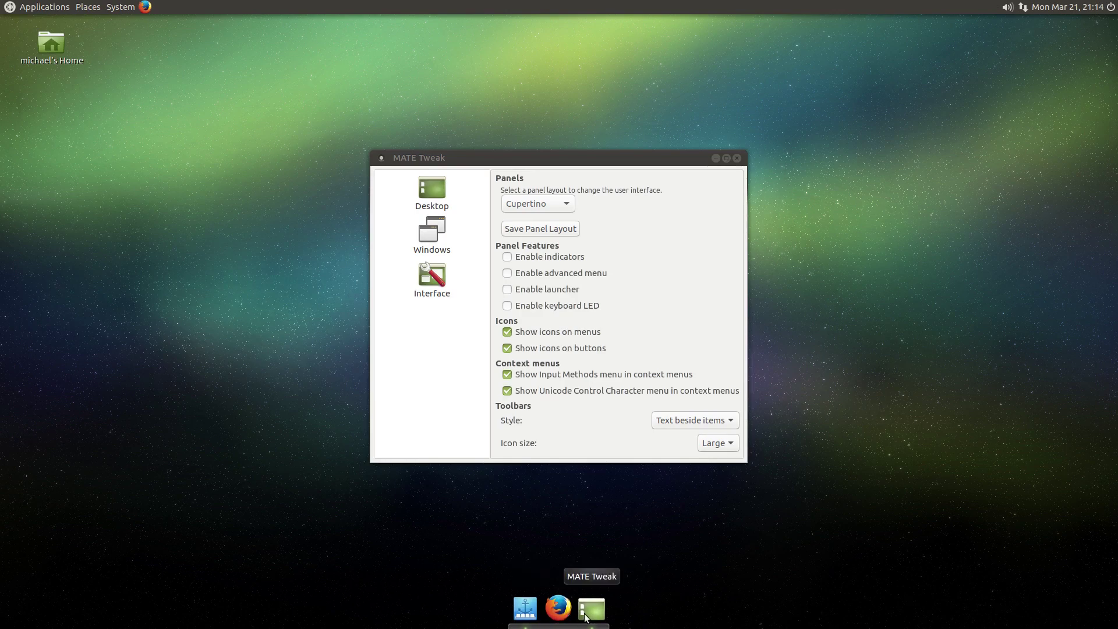
{"action": "right_click", "coordinate": [589, 611]}
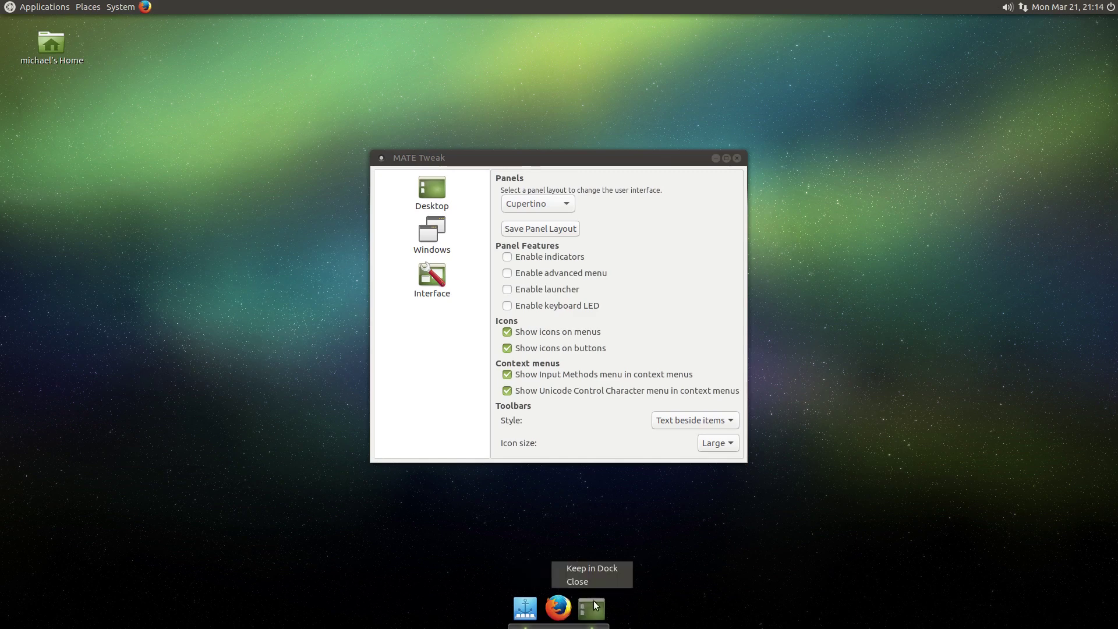
{"action": "left_click", "coordinate": [592, 568]}
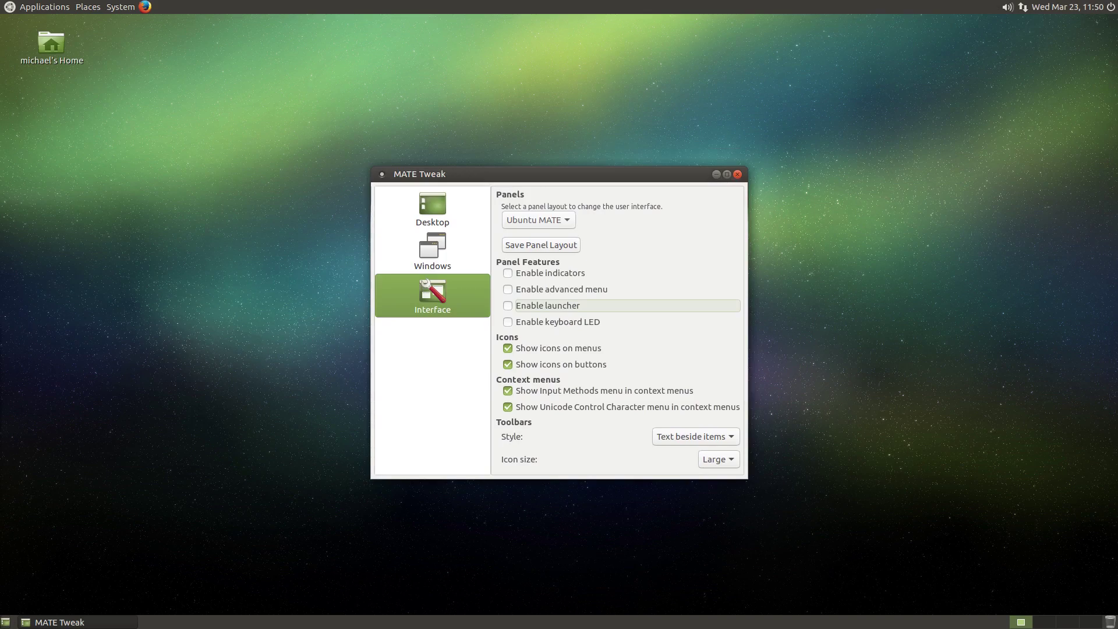
{"action": "left_click", "coordinate": [532, 219]}
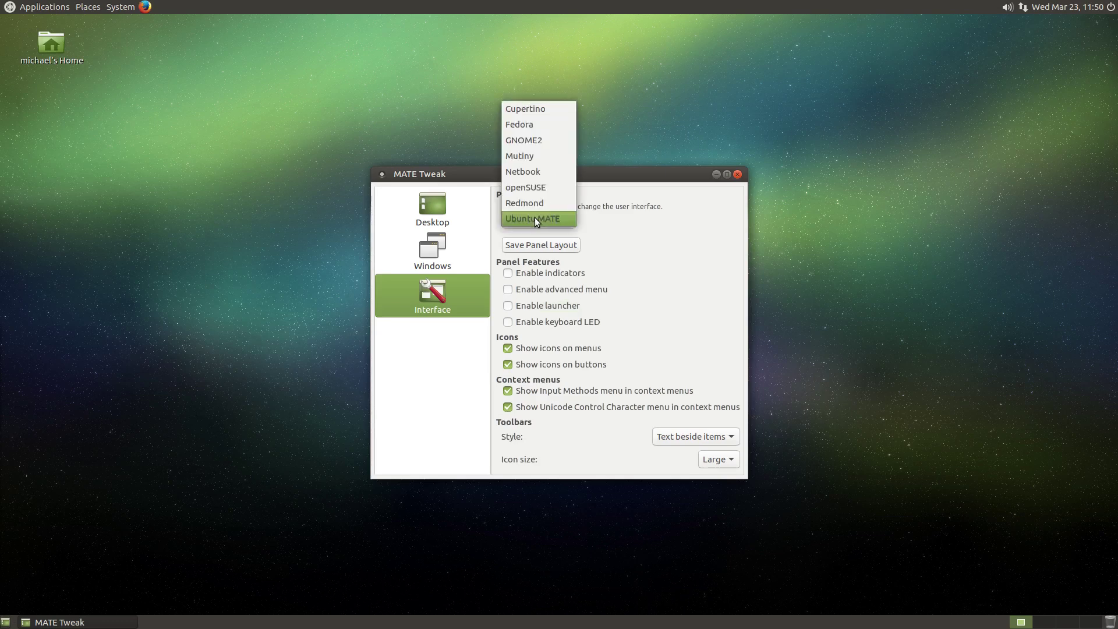
{"action": "left_click", "coordinate": [540, 141]}
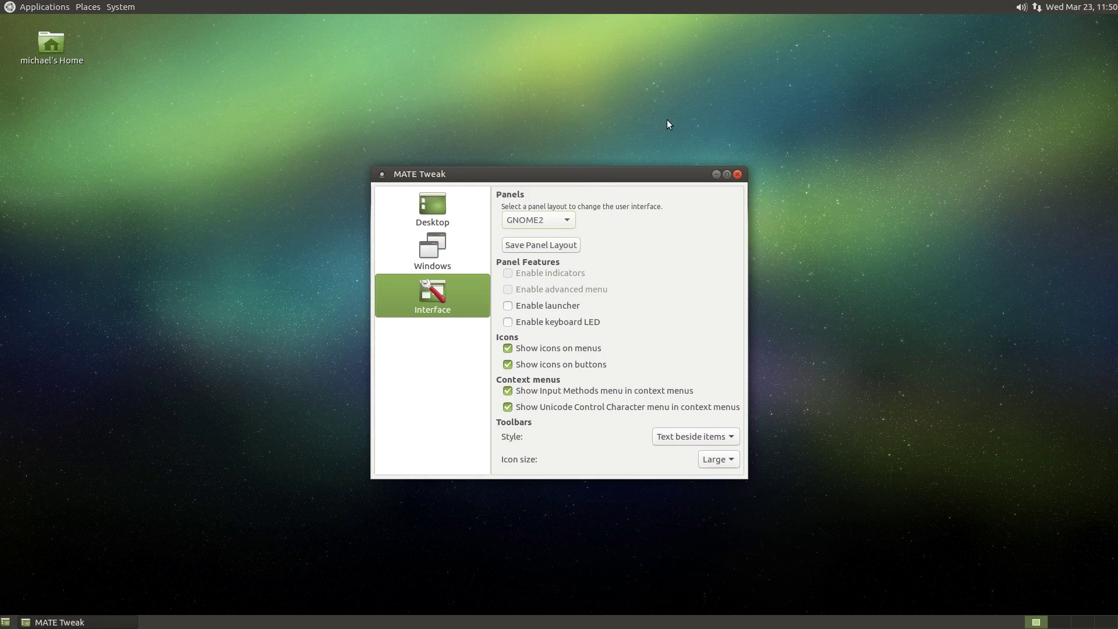
{"action": "left_click", "coordinate": [564, 220]}
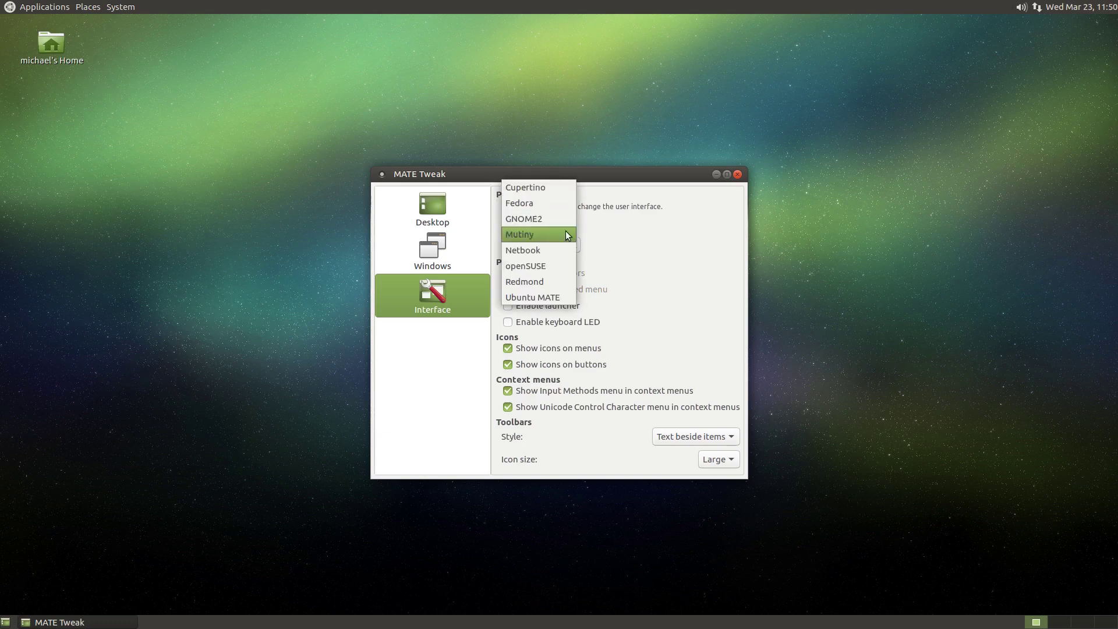
{"action": "left_click", "coordinate": [567, 297]}
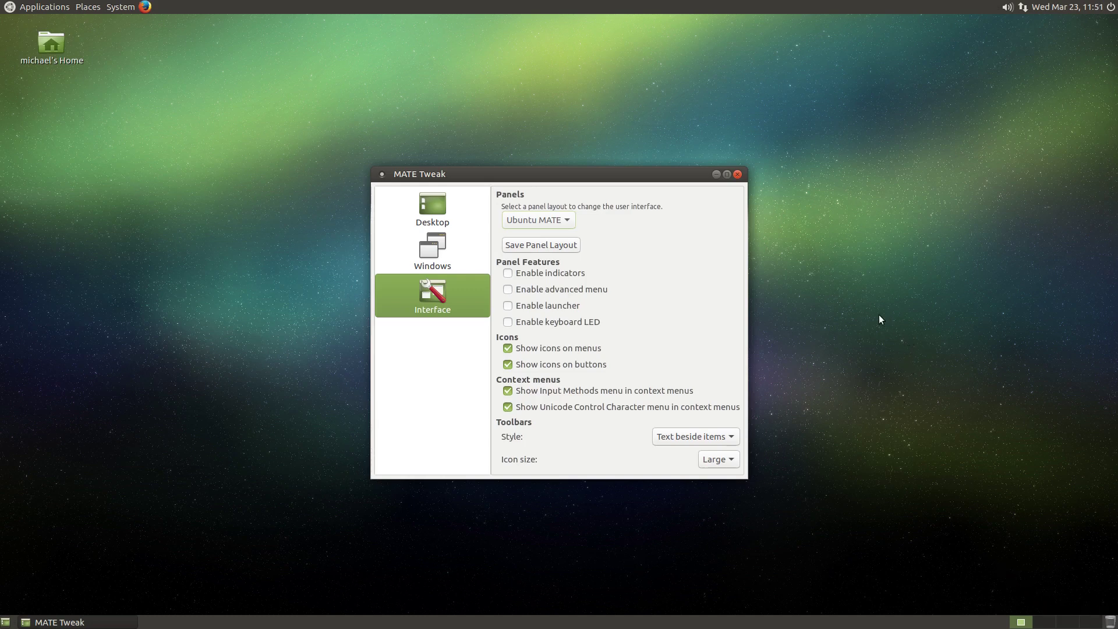
{"action": "left_click", "coordinate": [568, 219]}
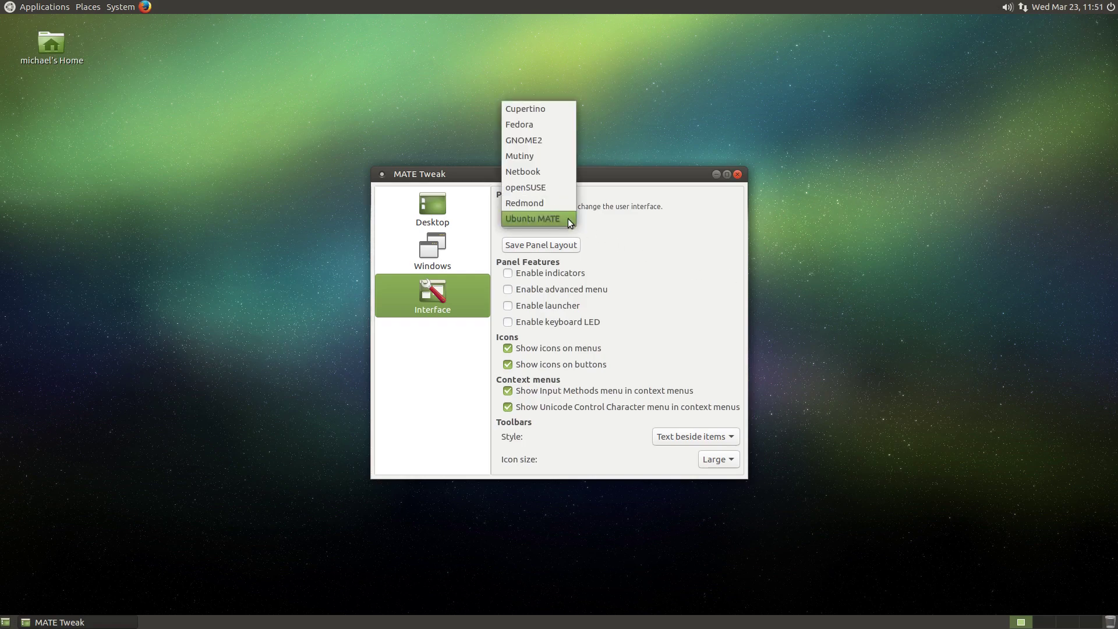
{"action": "left_click", "coordinate": [542, 130]}
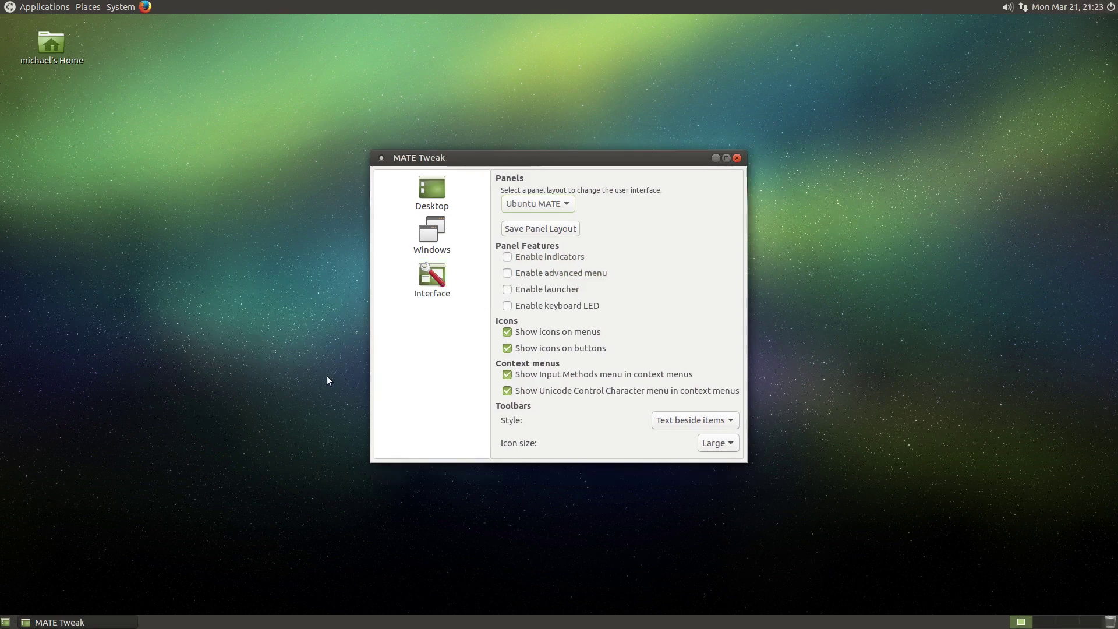
- Apply the openSUSE panel layout and open the bottom panel's Computer menu
{"action": "left_click", "coordinate": [512, 201]}
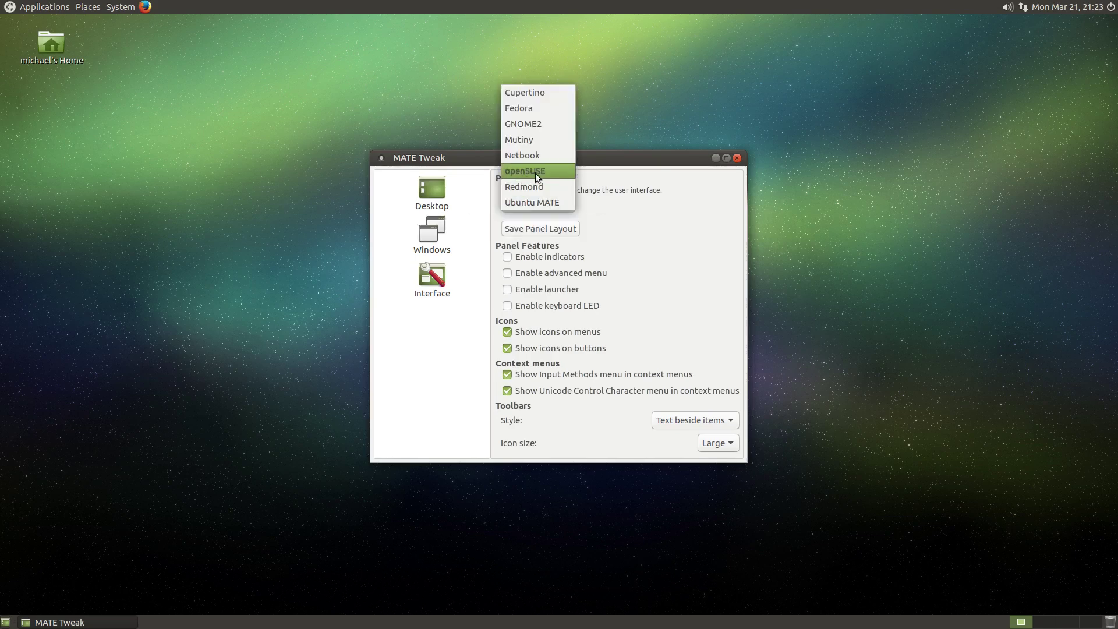
{"action": "left_click", "coordinate": [552, 171]}
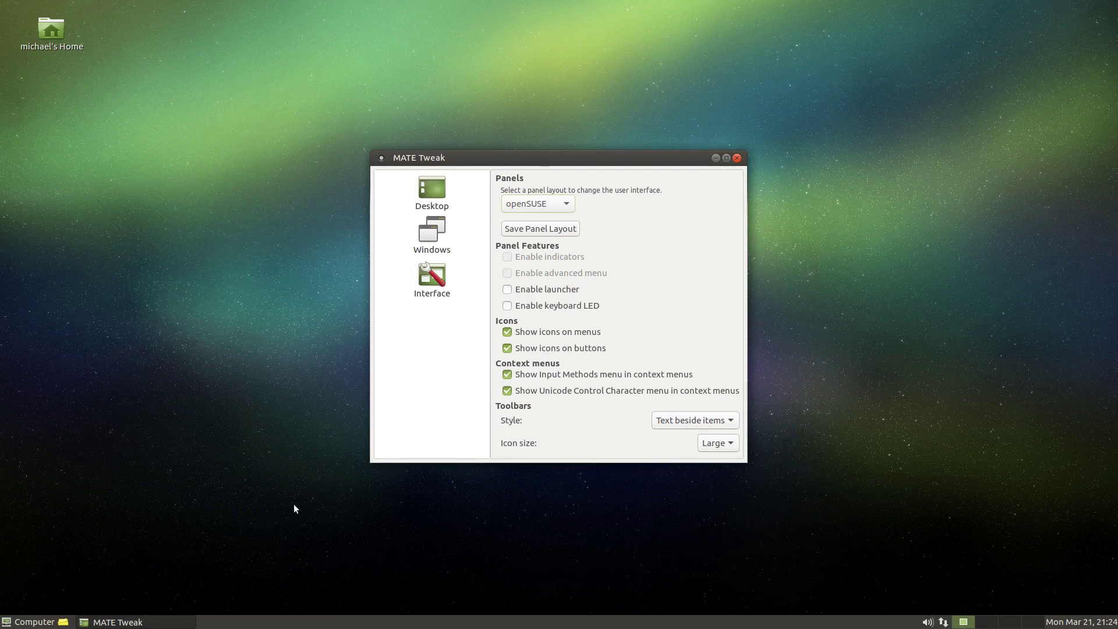
{"action": "left_click", "coordinate": [39, 622]}
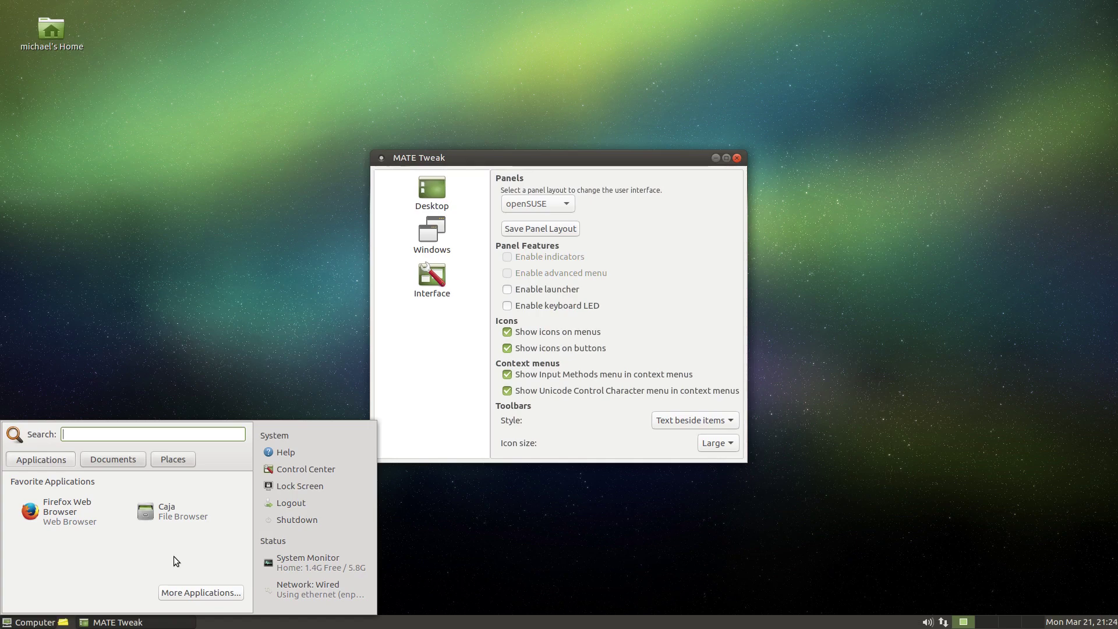
- Search the file system for 'pluma' from the menu, finding 335 matching files
{"action": "type", "text": "pluma"}
{"action": "key", "text": "Return"}
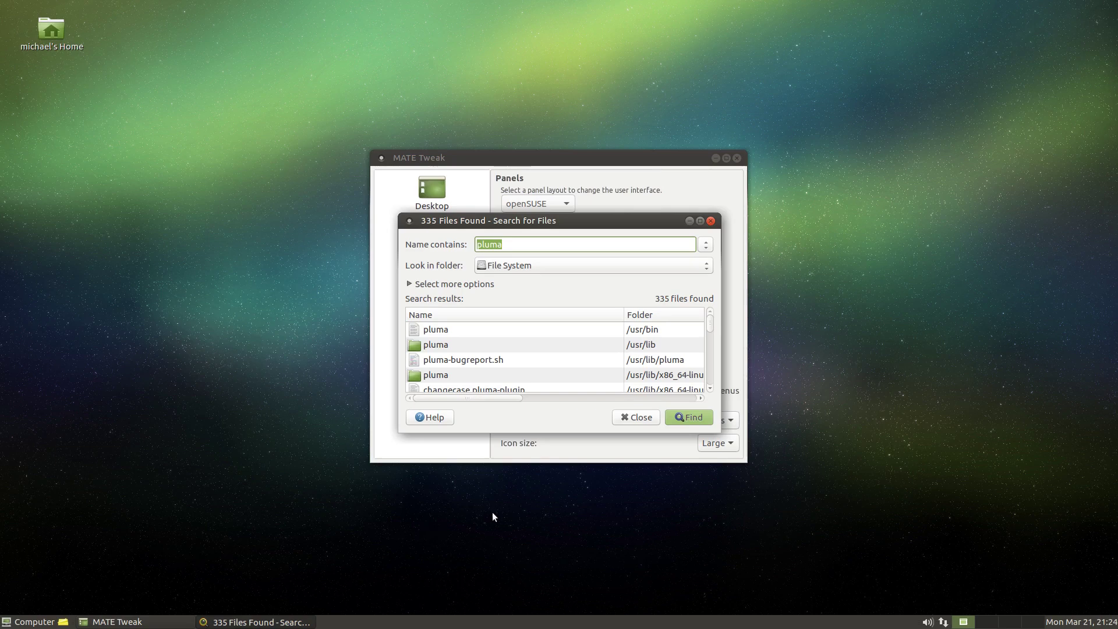
{"action": "key", "text": "Return"}
- Try opening a pluma result, dismiss the error, rerun Find, then close the Search Tool
{"action": "double_click", "coordinate": [534, 329]}
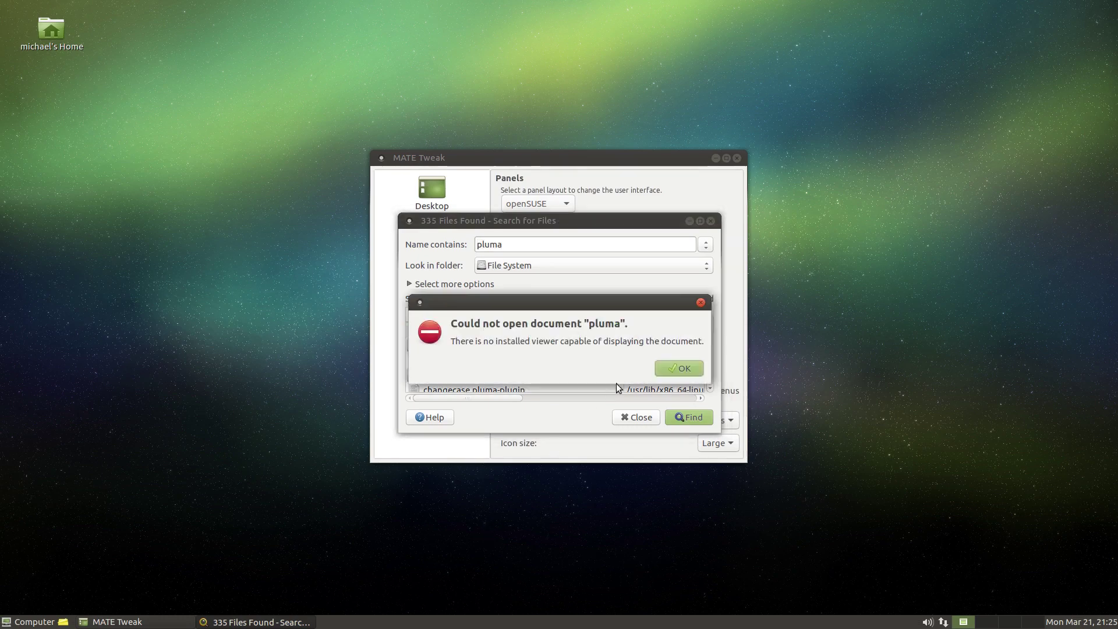
{"action": "left_click", "coordinate": [679, 368]}
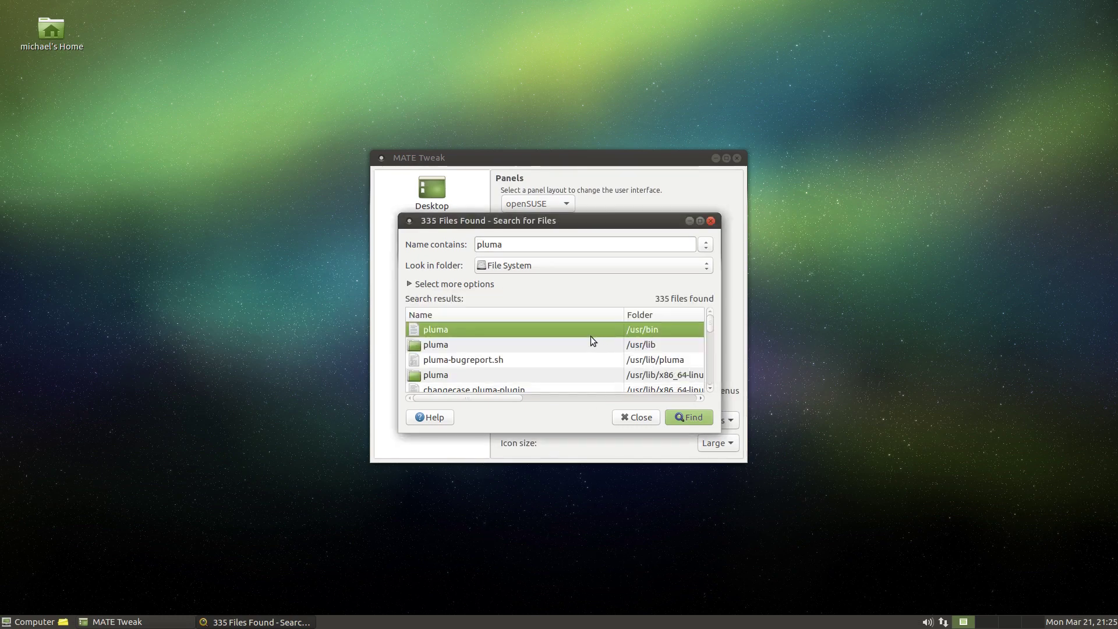
{"action": "left_click", "coordinate": [682, 416]}
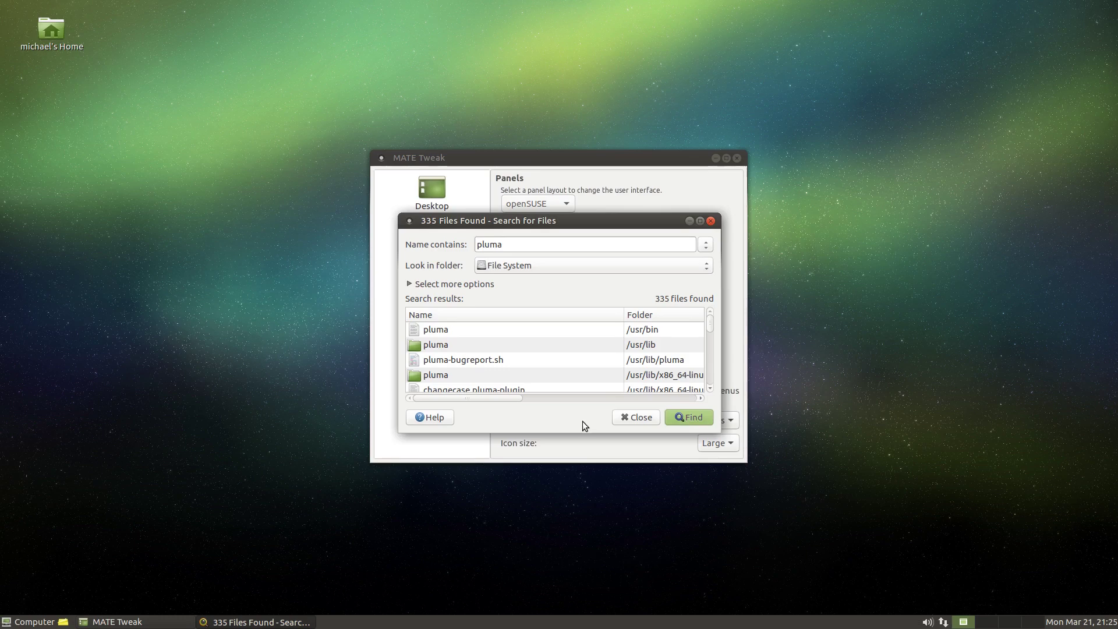
{"action": "left_click", "coordinate": [710, 223]}
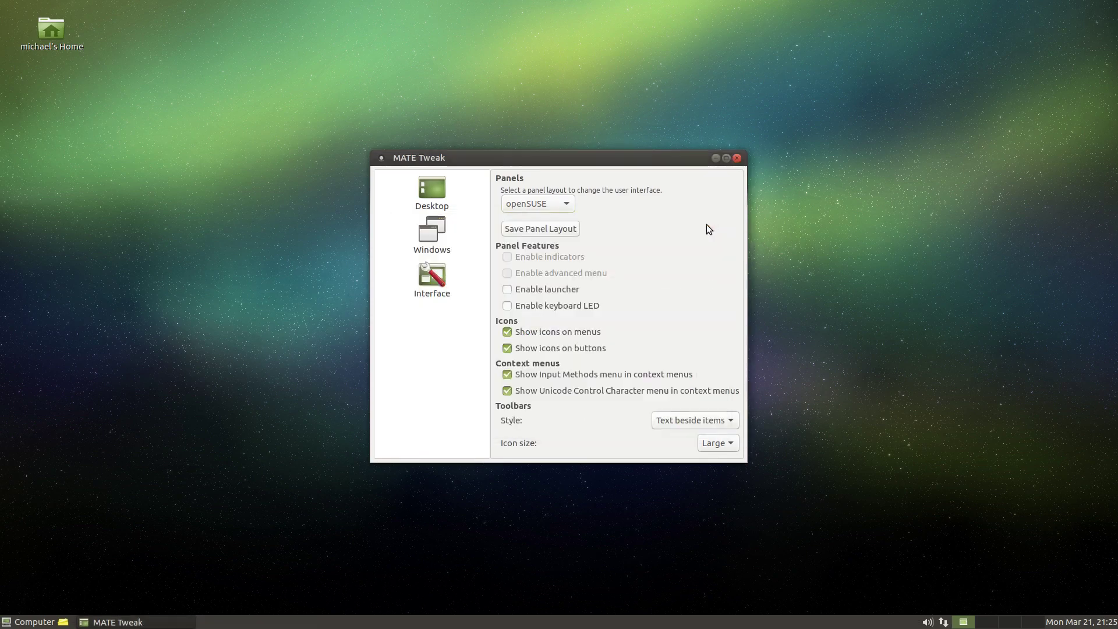
{"action": "left_click", "coordinate": [48, 623]}
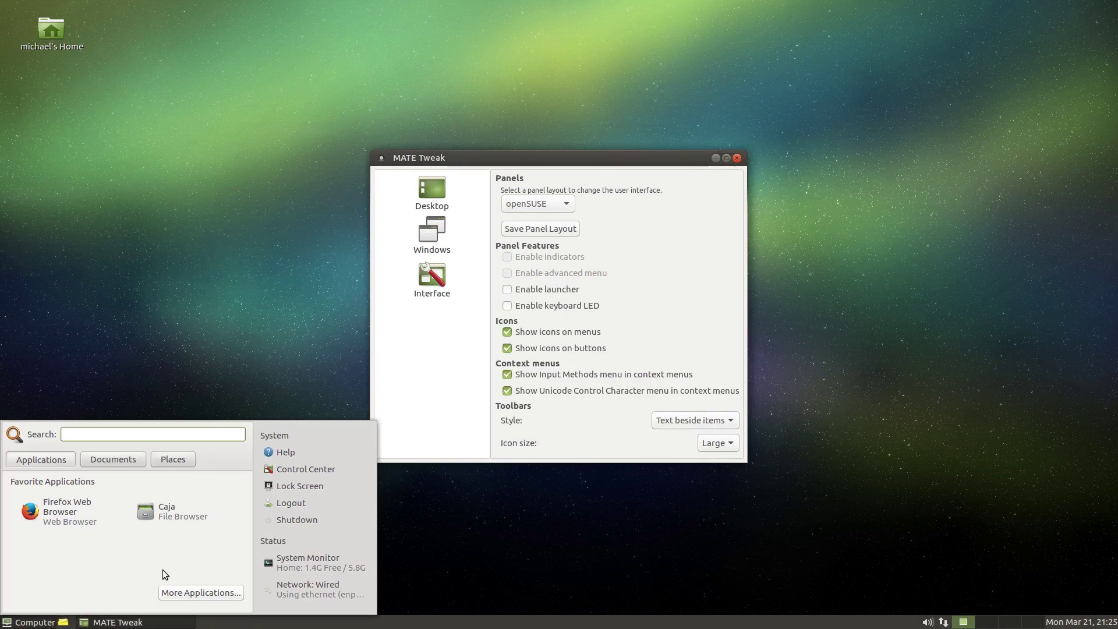
{"action": "left_click", "coordinate": [180, 591]}
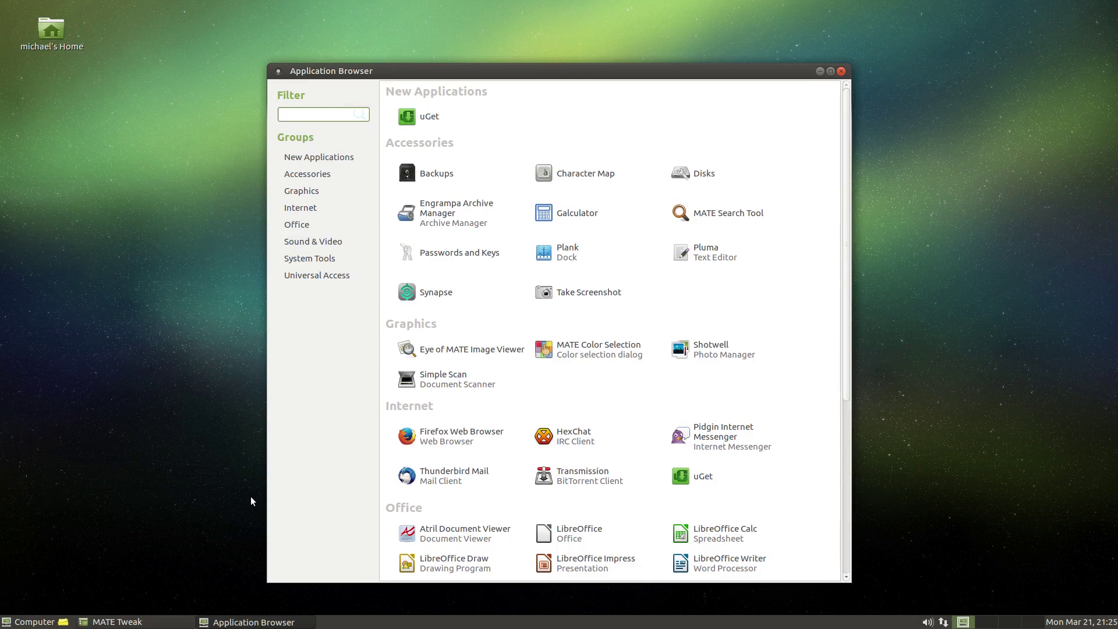
{"action": "type", "text": "pluma"}
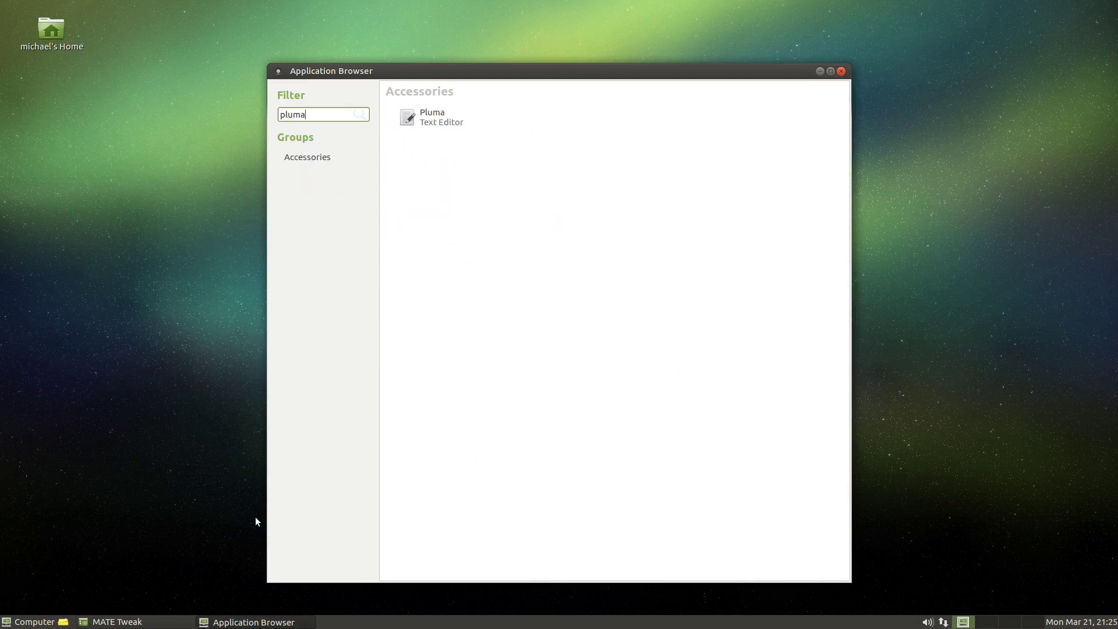
{"action": "key", "text": "Return"}
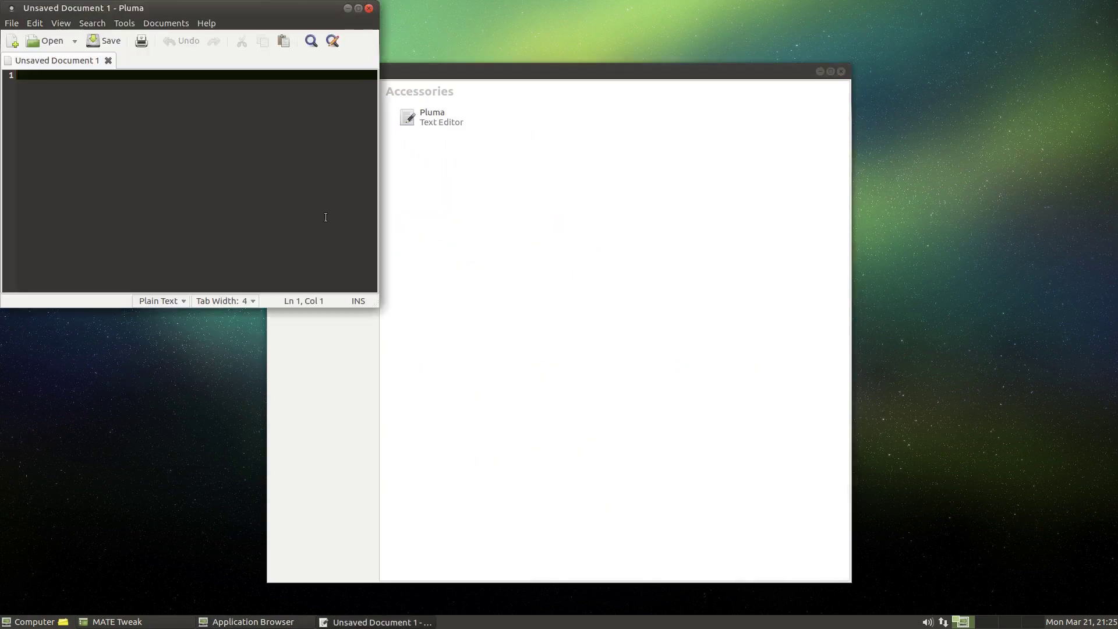
{"action": "left_click", "coordinate": [368, 9]}
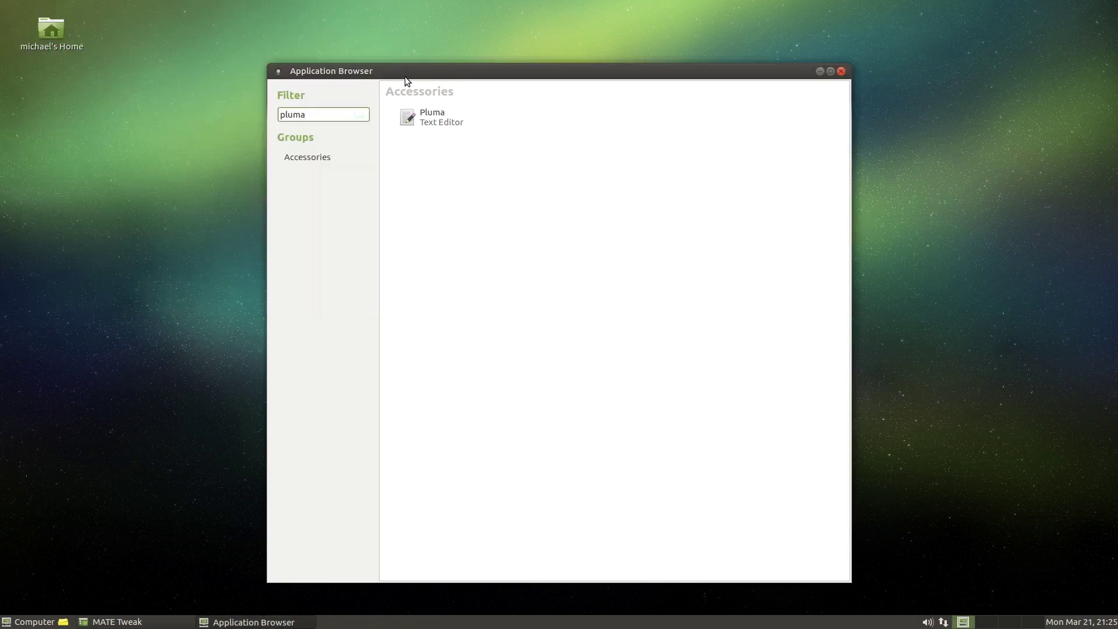
{"action": "left_click", "coordinate": [841, 70]}
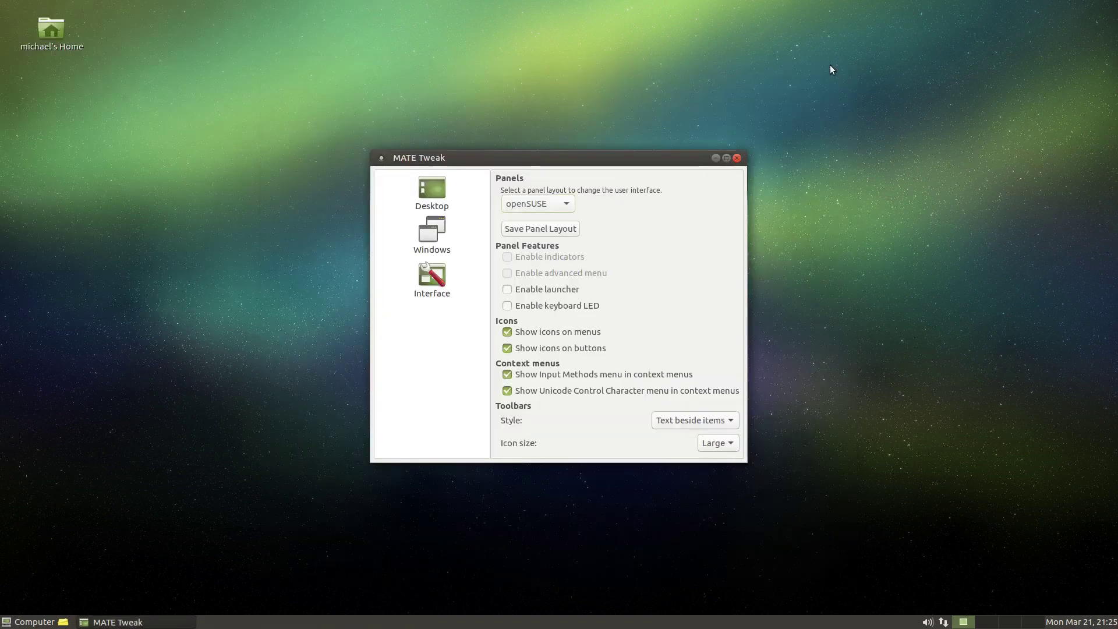
{"action": "left_click", "coordinate": [28, 622]}
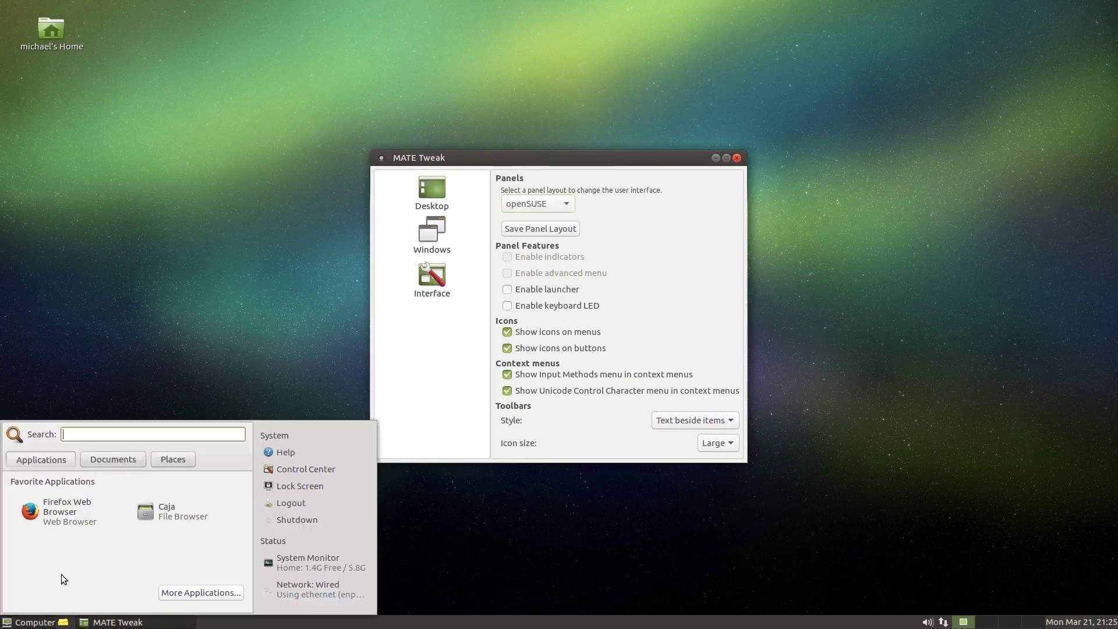
{"action": "left_click", "coordinate": [135, 458]}
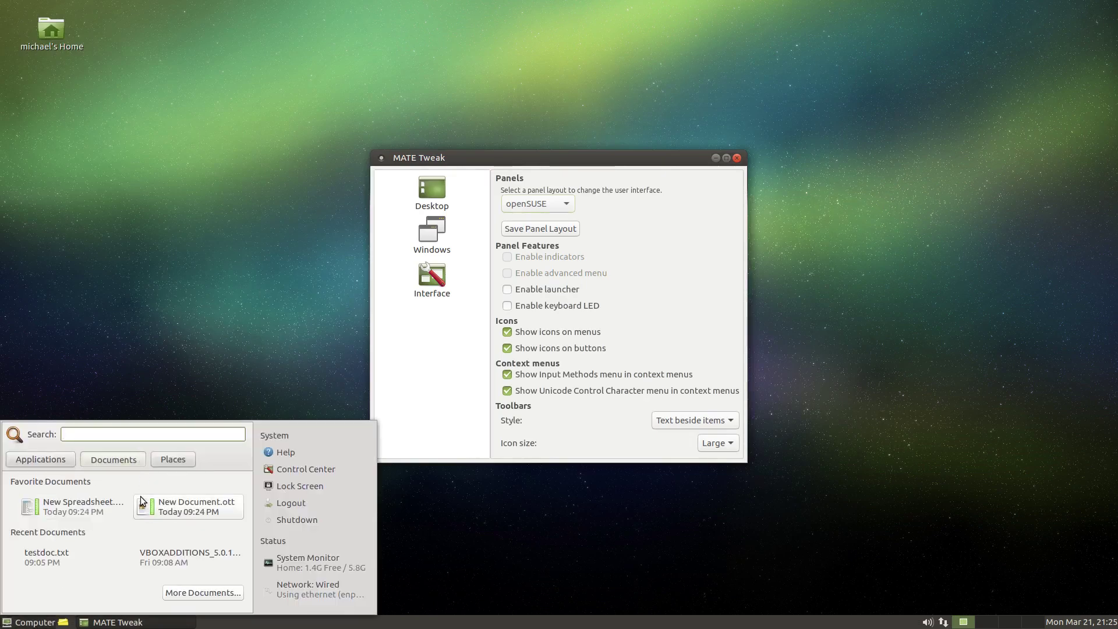
{"action": "left_click", "coordinate": [187, 591]}
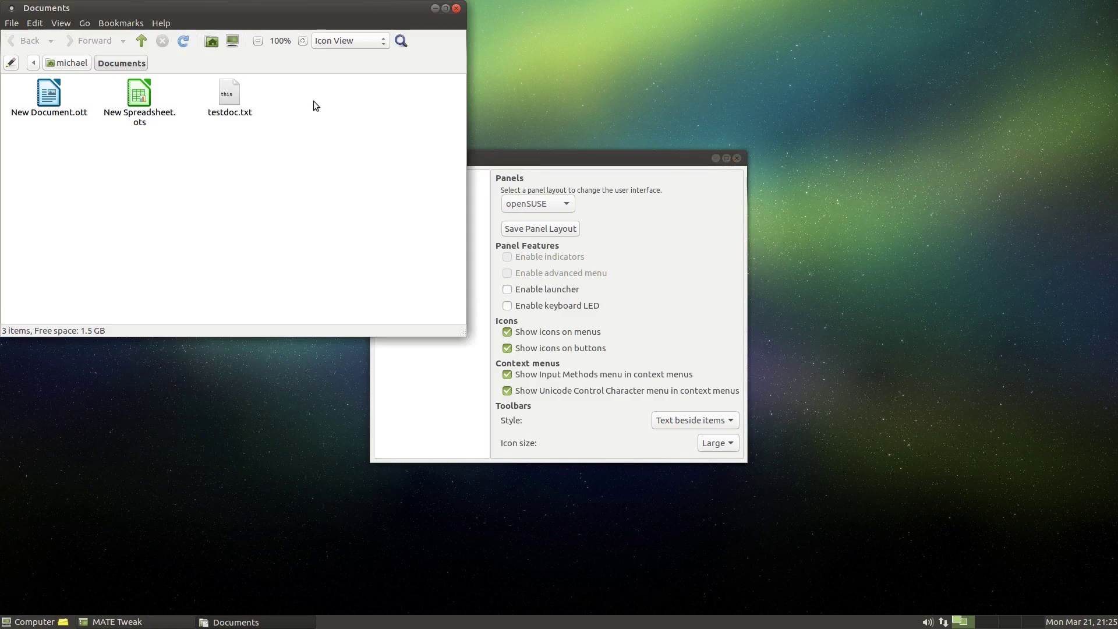
{"action": "left_click", "coordinate": [456, 7]}
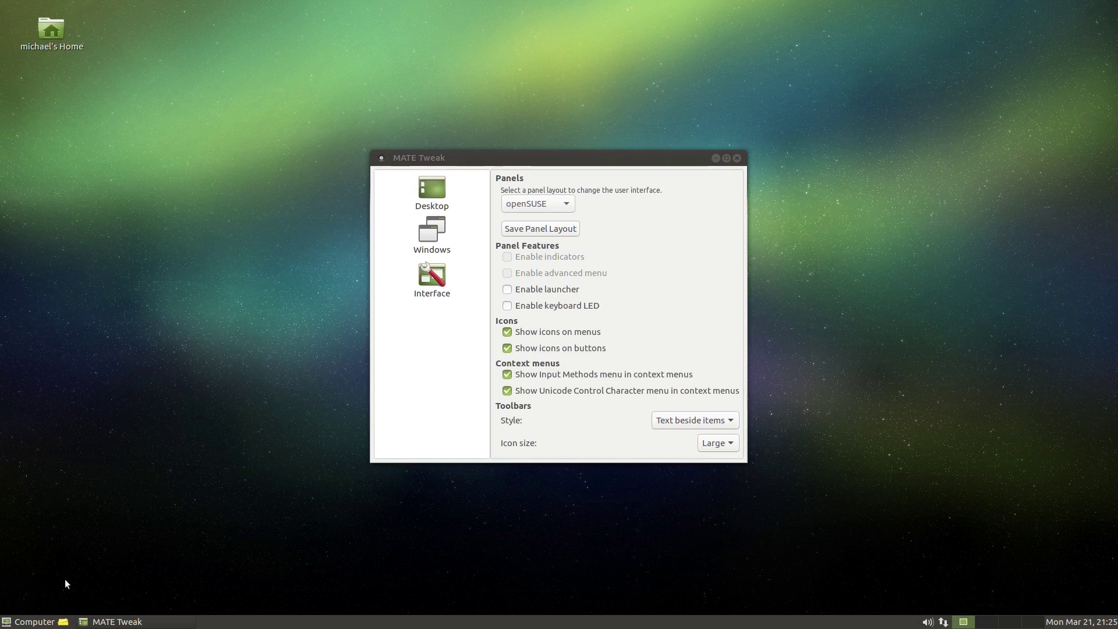
{"action": "left_click", "coordinate": [32, 621]}
{"action": "left_click", "coordinate": [178, 459]}
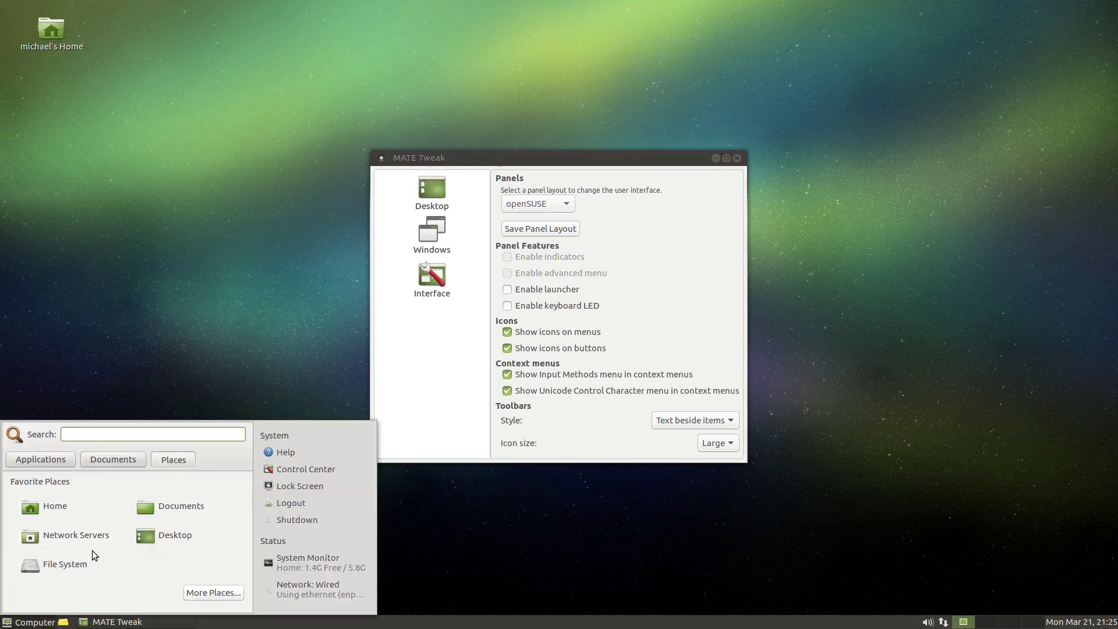
{"action": "left_click", "coordinate": [192, 591]}
{"action": "left_click", "coordinate": [456, 7]}
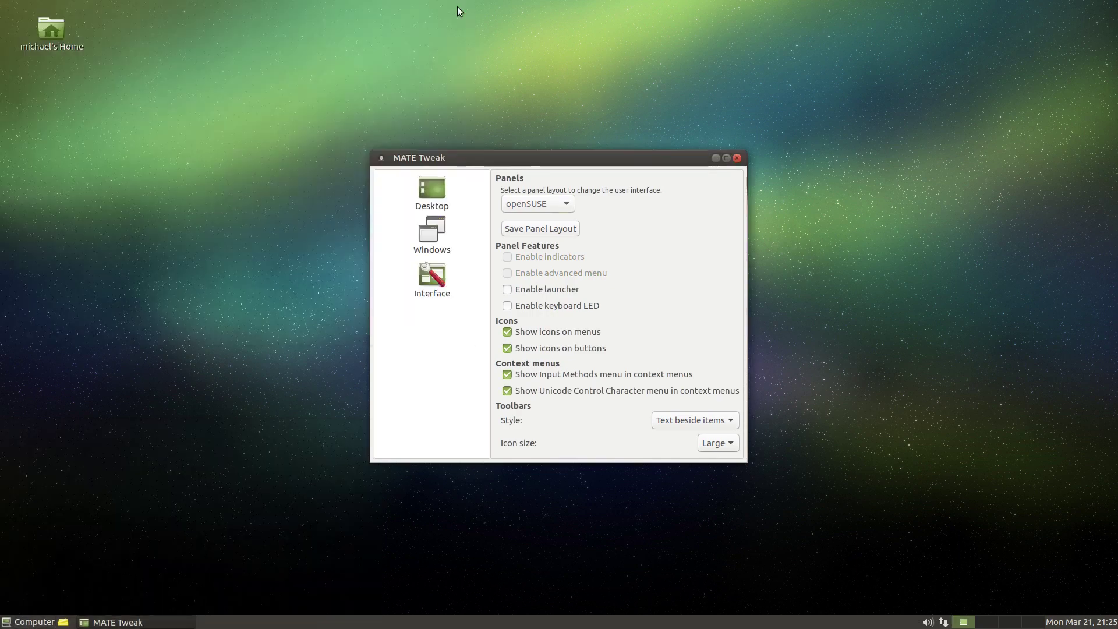
{"action": "left_click", "coordinate": [32, 622]}
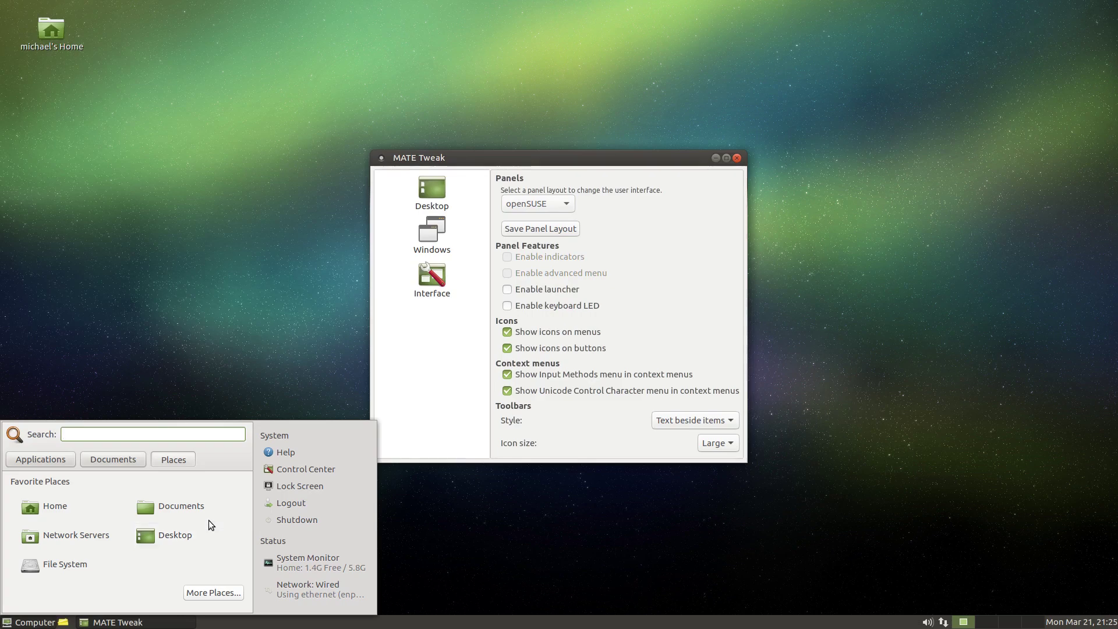
{"action": "left_click", "coordinate": [268, 360]}
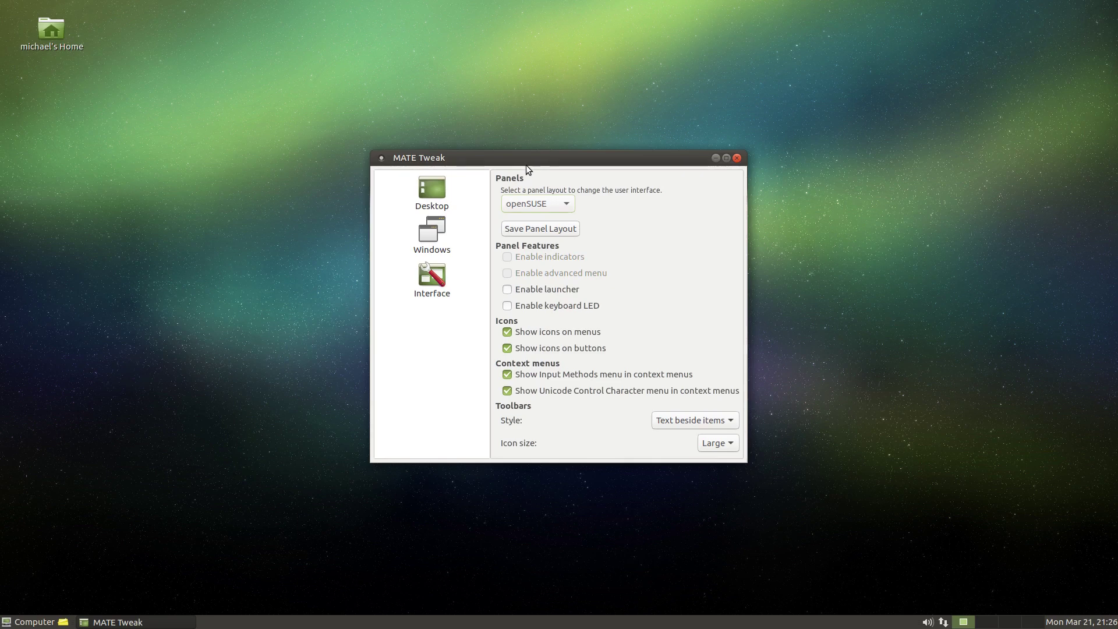
- Apply the Netbook panel layout and look at its applications menu
{"action": "left_click", "coordinate": [537, 205]}
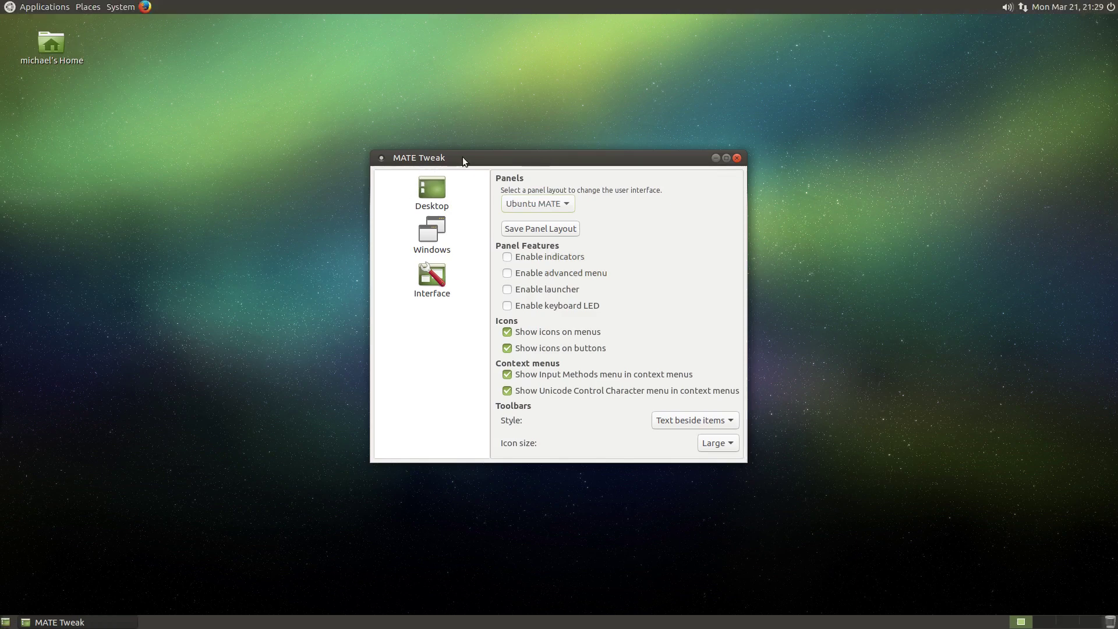
{"action": "left_click", "coordinate": [517, 204]}
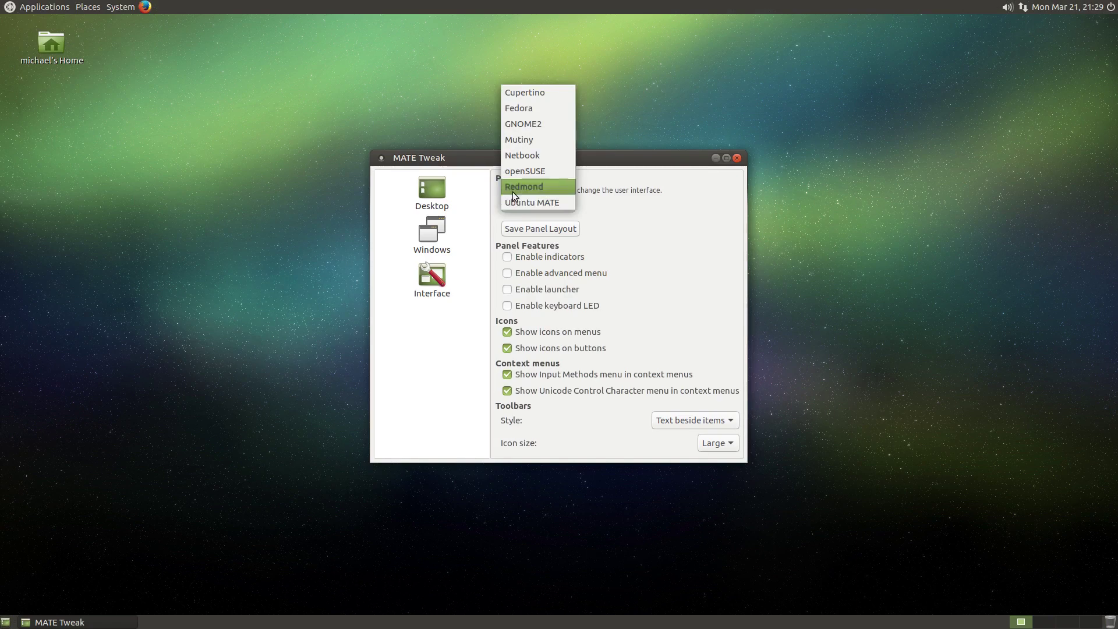
{"action": "left_click", "coordinate": [519, 156]}
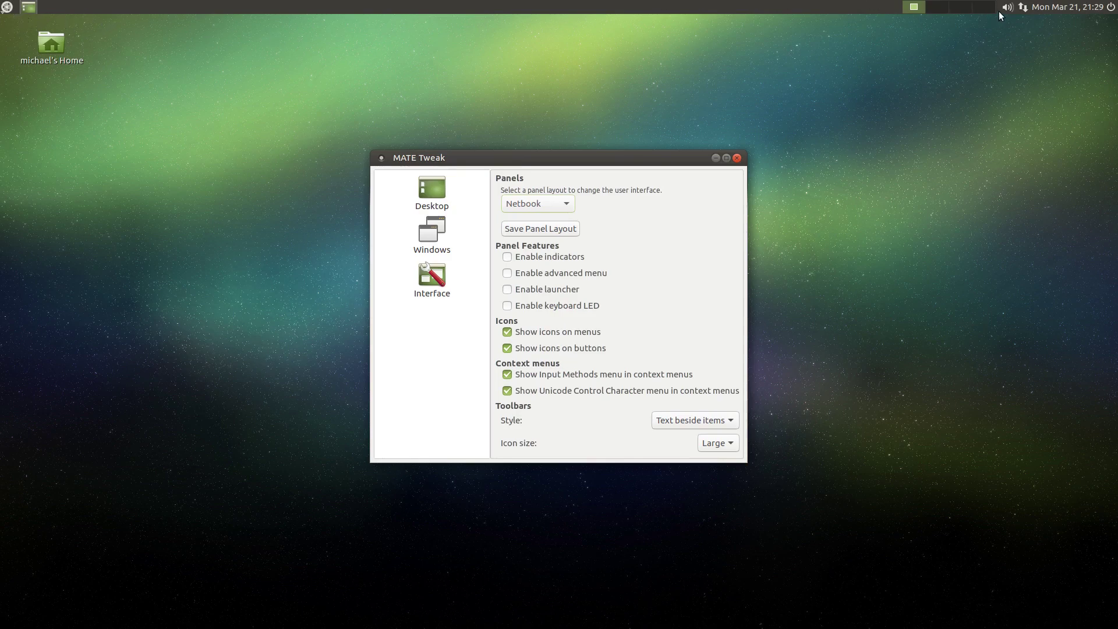
{"action": "left_click", "coordinate": [7, 7]}
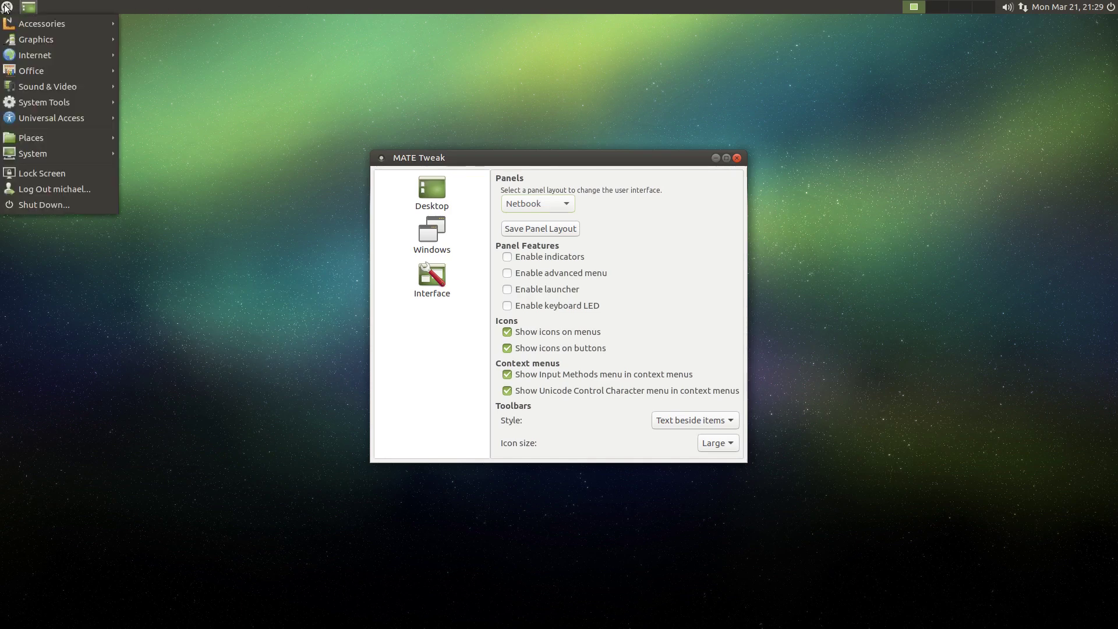
{"action": "left_click", "coordinate": [236, 90]}
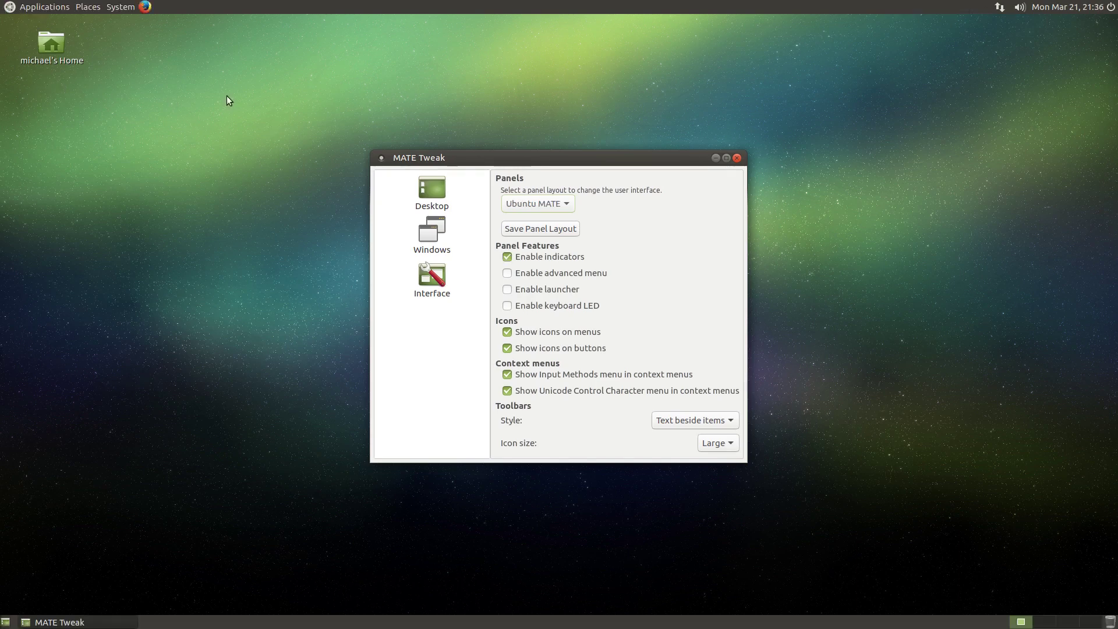
{"action": "left_click", "coordinate": [562, 204]}
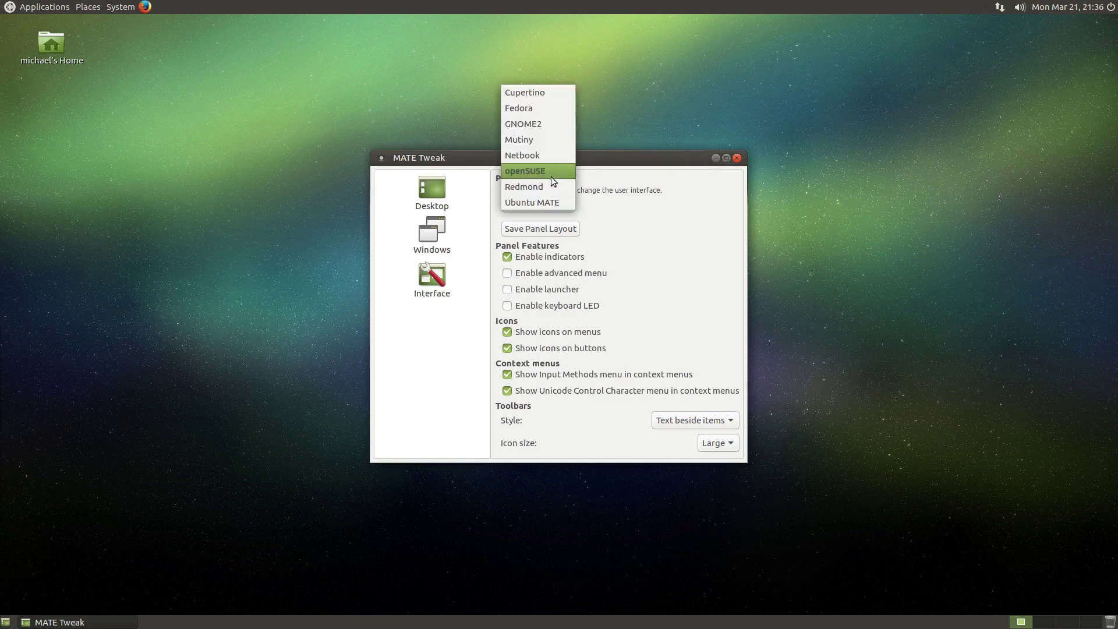
{"action": "left_click", "coordinate": [539, 143]}
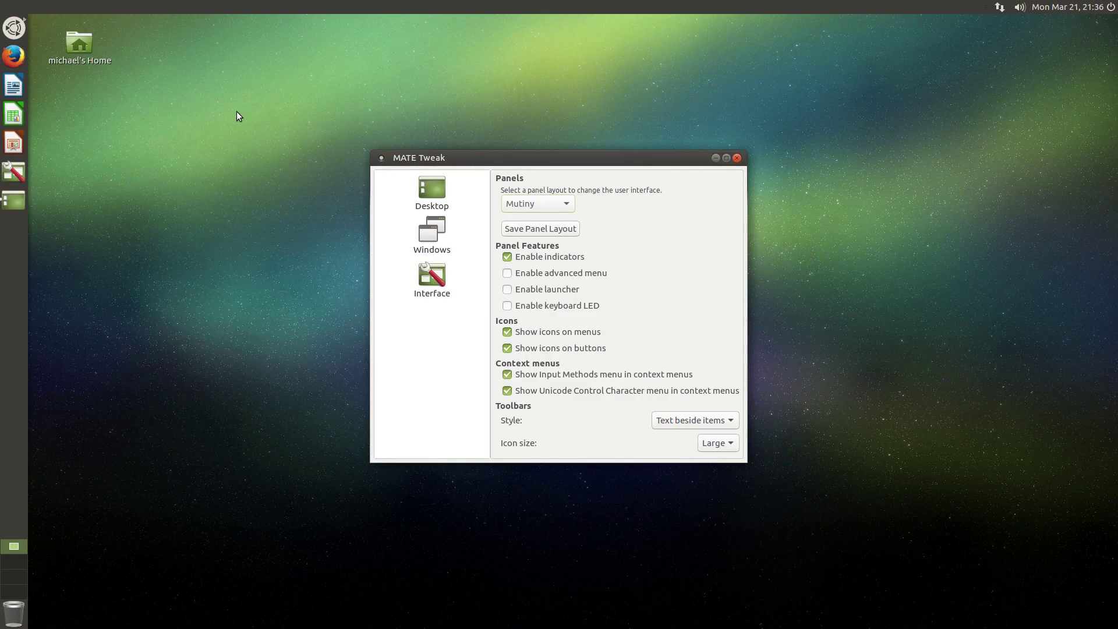
{"action": "left_click", "coordinate": [23, 31]}
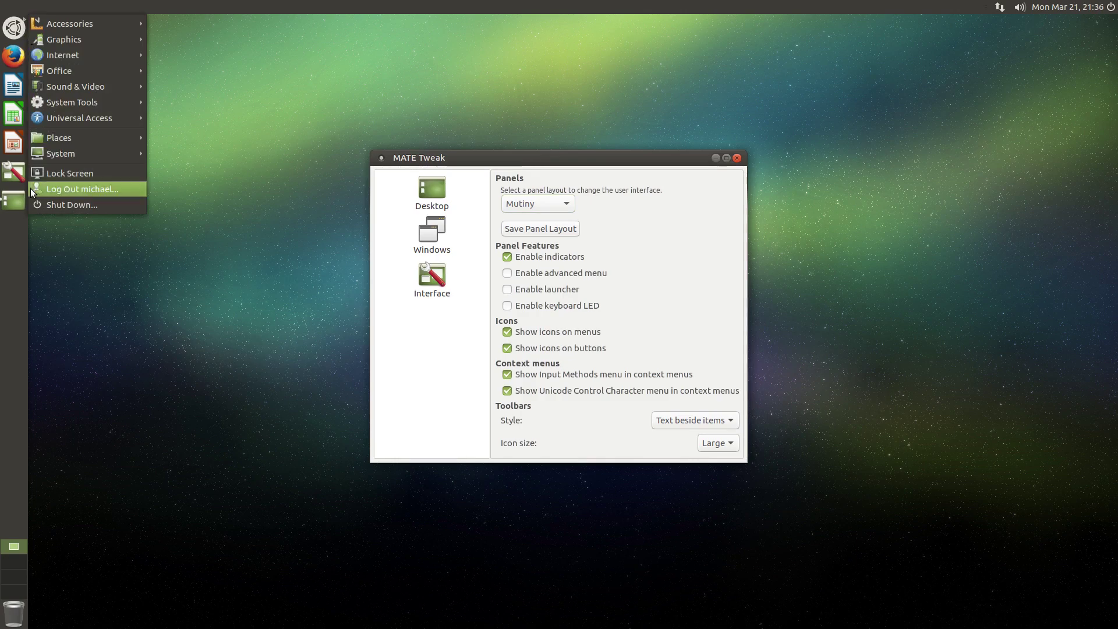
{"action": "left_click", "coordinate": [66, 424]}
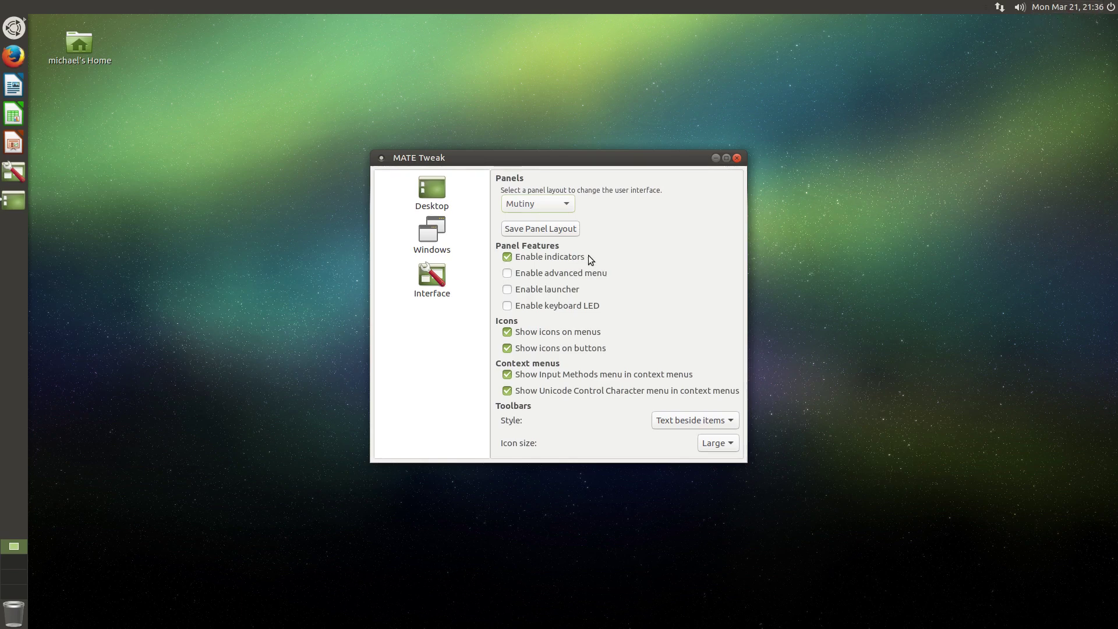
{"action": "left_click", "coordinate": [1020, 7]}
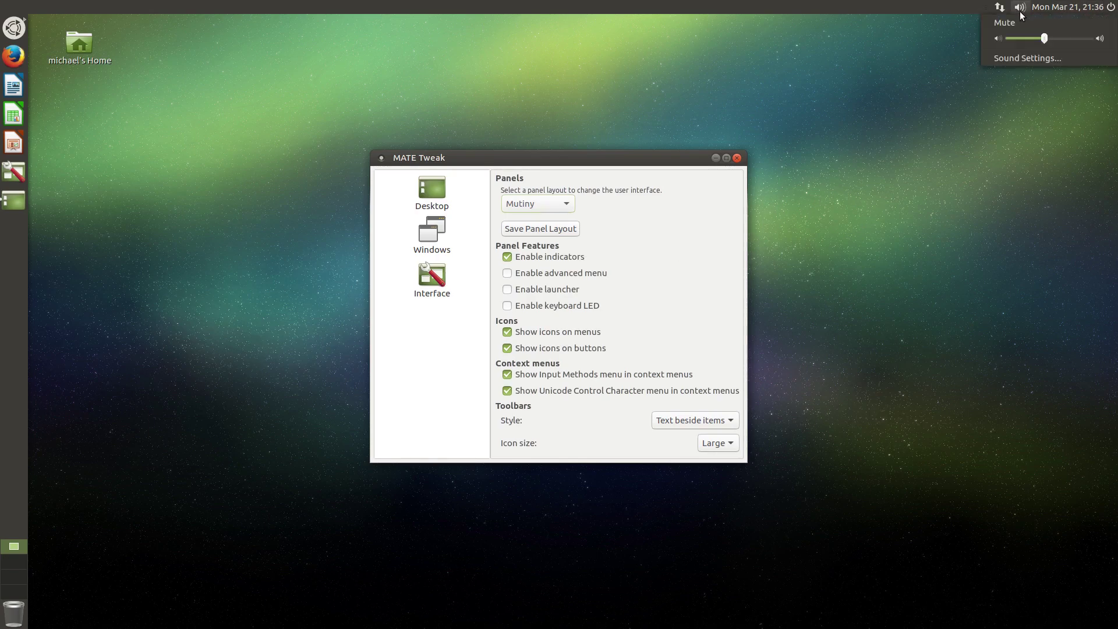
- Open the home folder in Caja, reposition the window, and check its View menu
{"action": "left_click", "coordinate": [932, 78]}
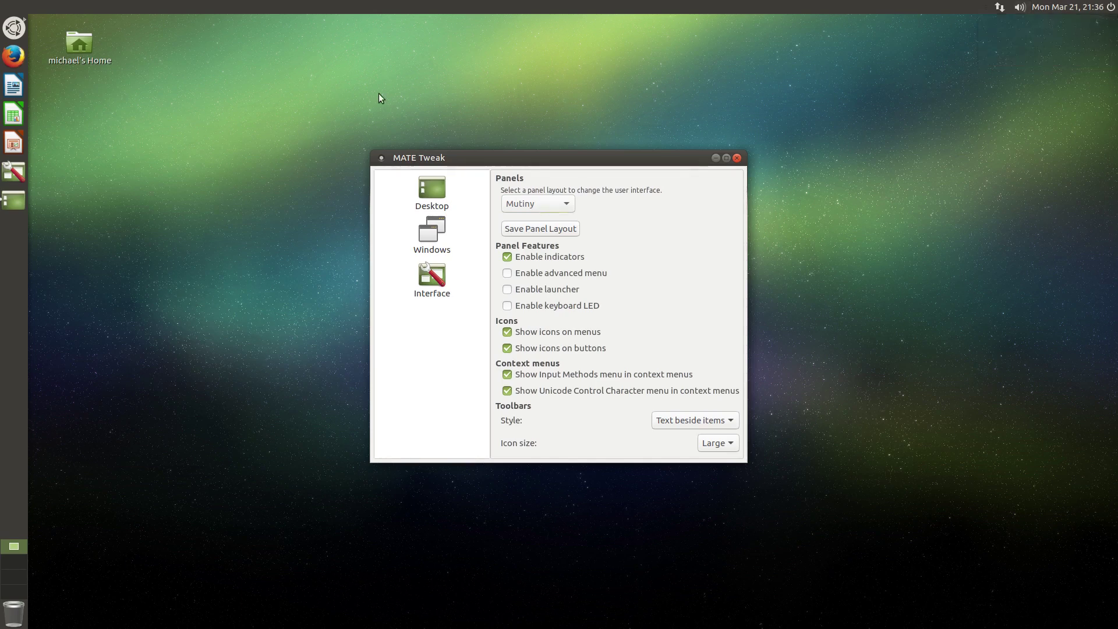
{"action": "double_click", "coordinate": [89, 54]}
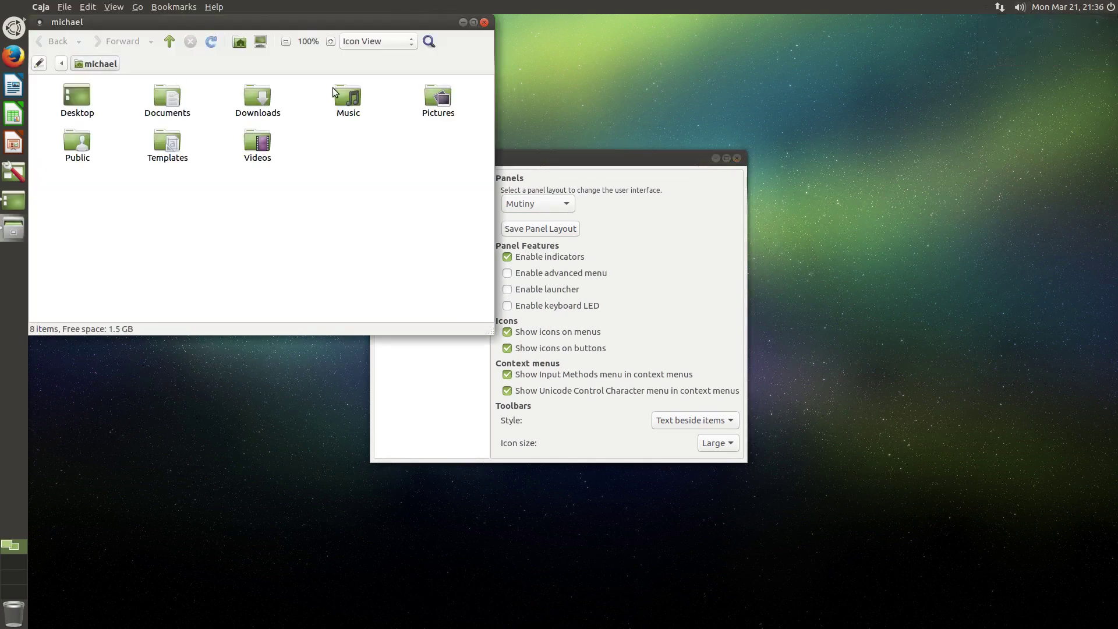
{"action": "left_click_drag", "start_coordinate": [241, 21], "coordinate": [241, 43]}
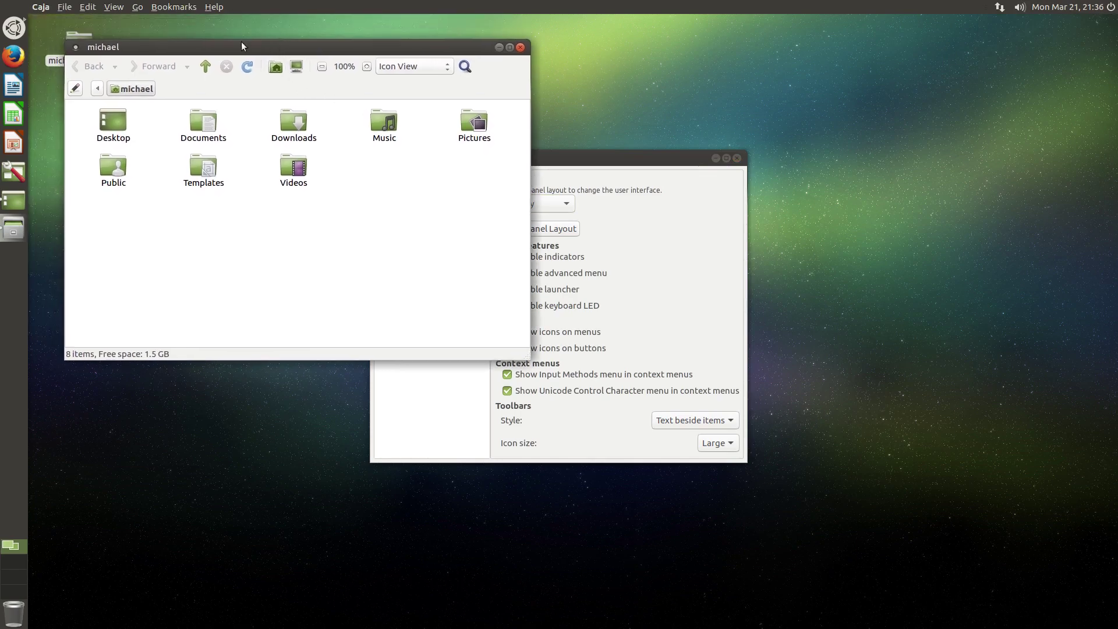
{"action": "left_click", "coordinate": [113, 8]}
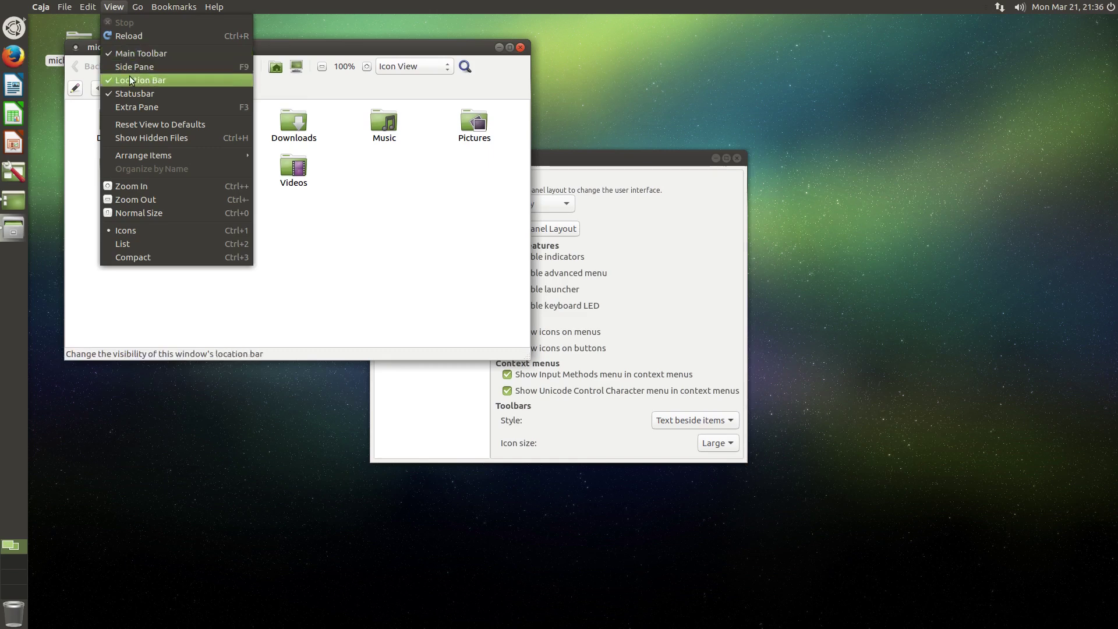
{"action": "left_click", "coordinate": [387, 240]}
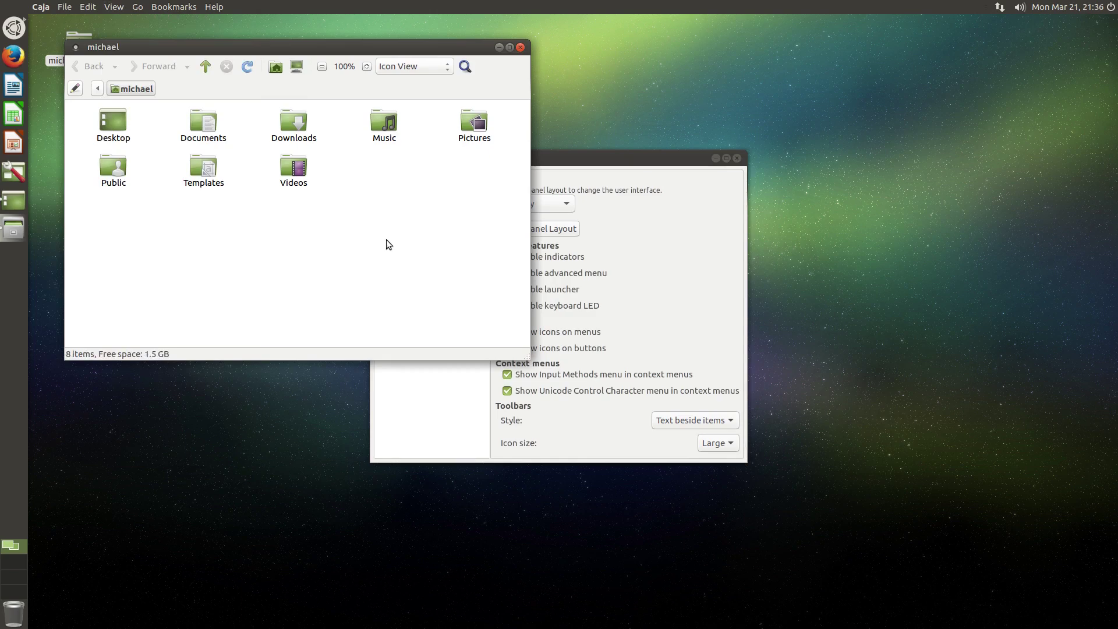
{"action": "left_click_drag", "start_coordinate": [316, 46], "coordinate": [295, 31]}
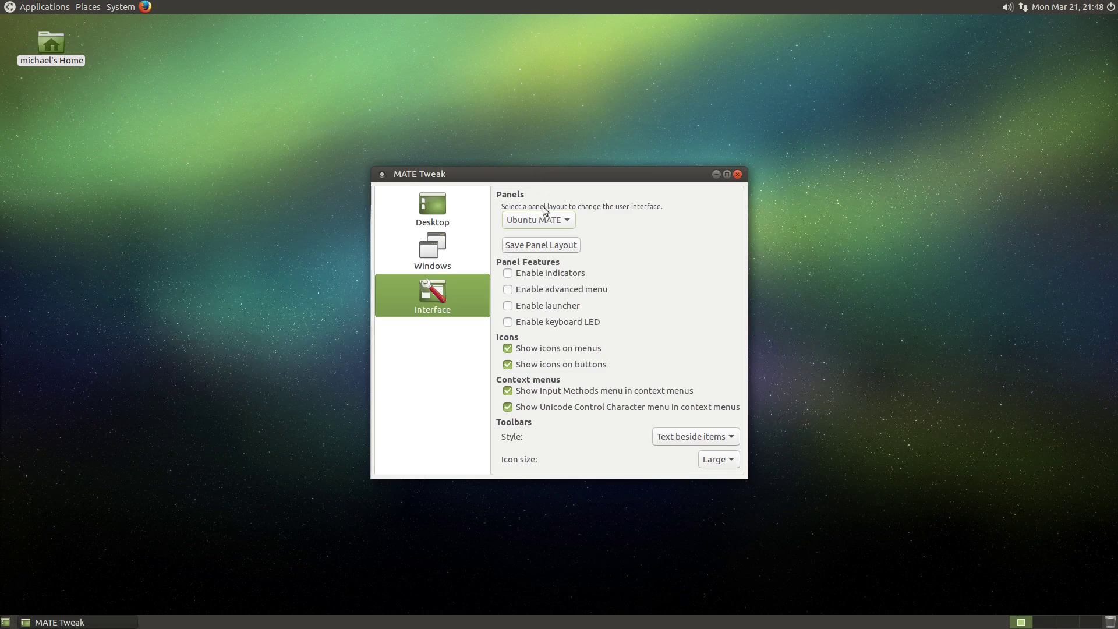
- Apply the Redmond layout, inspect its bottom-panel menu, and tick Enable advanced menu
{"action": "left_click", "coordinate": [546, 223]}
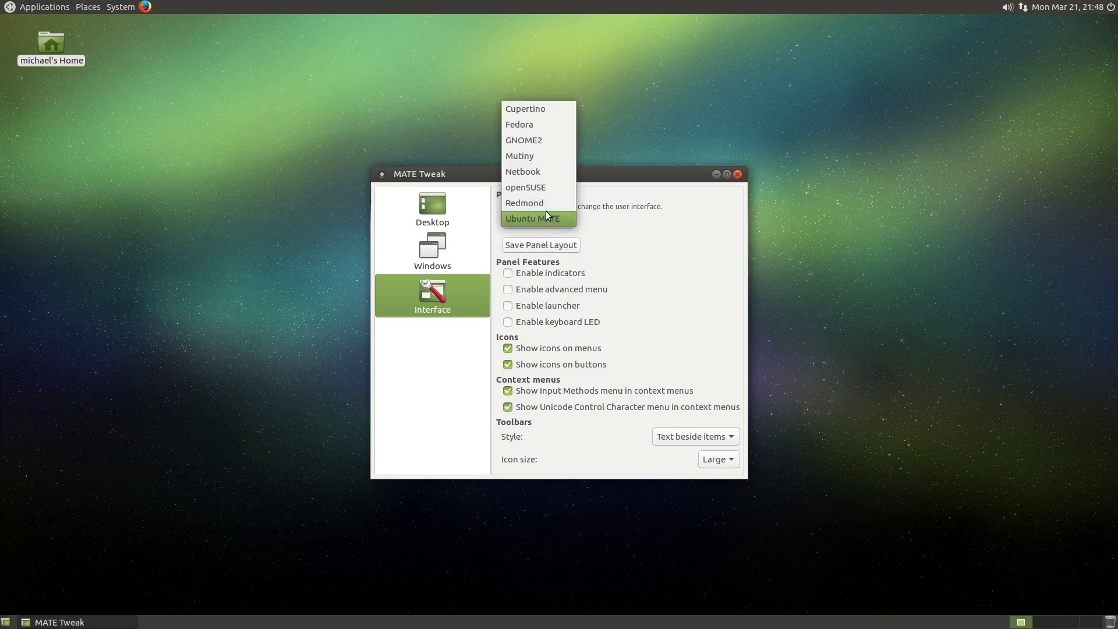
{"action": "left_click", "coordinate": [546, 207]}
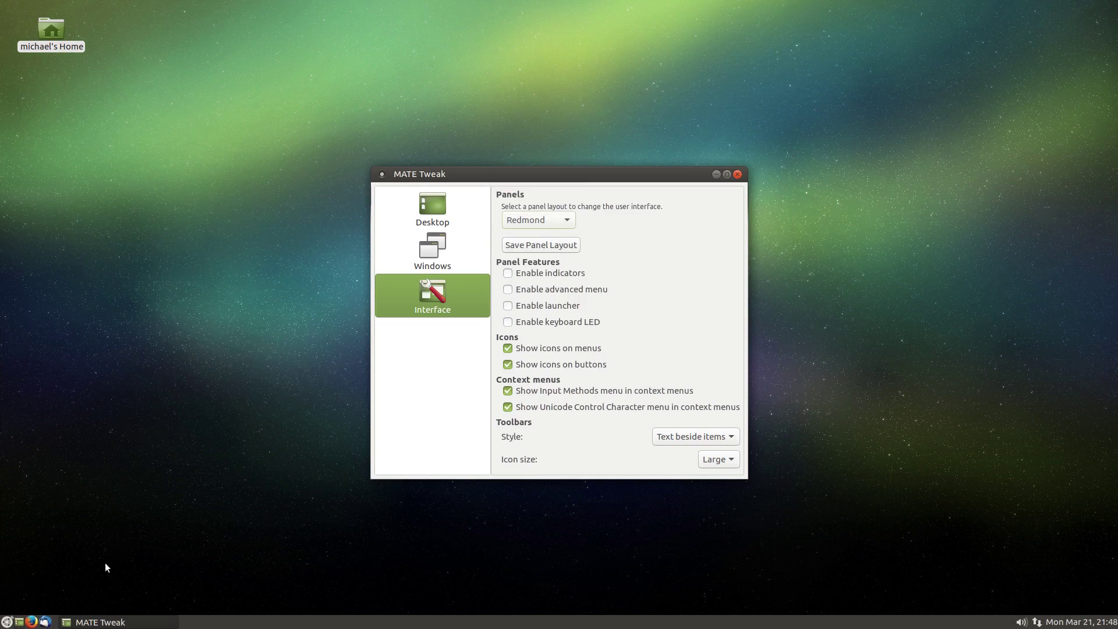
{"action": "left_click", "coordinate": [7, 622]}
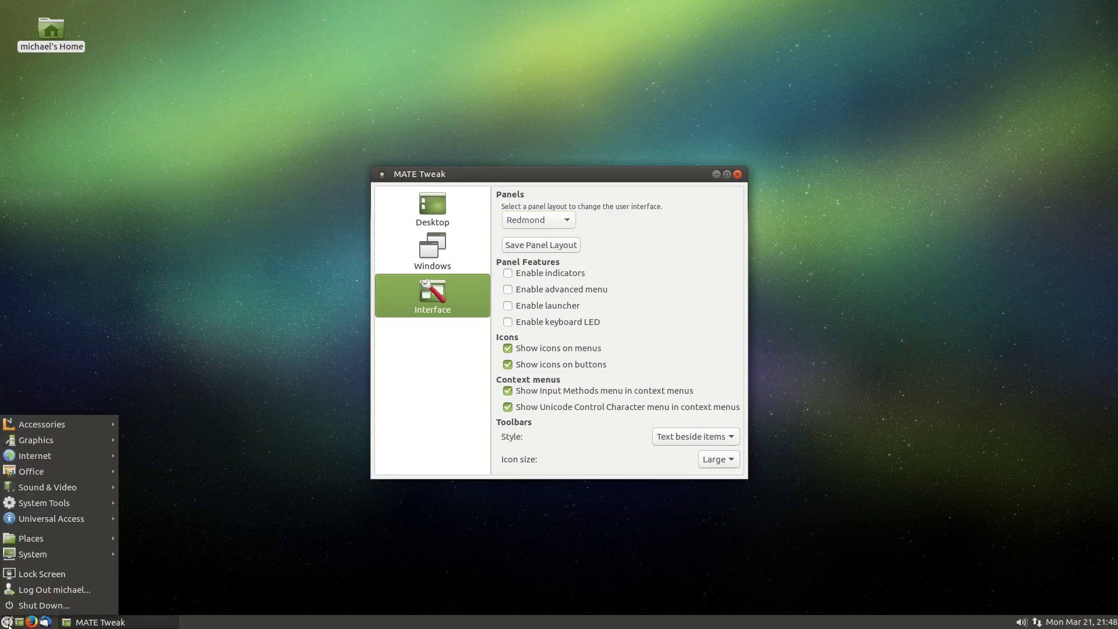
{"action": "left_click", "coordinate": [201, 545]}
{"action": "left_click", "coordinate": [536, 290]}
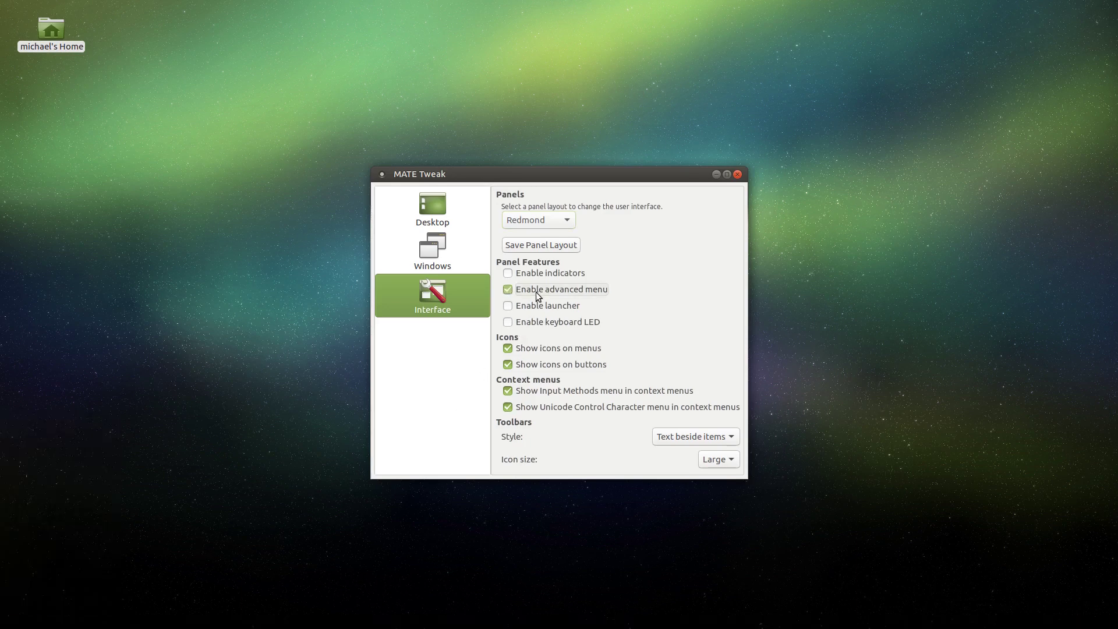
- Set the bottom panel's orientation to Top in Panel Properties
{"action": "right_click", "coordinate": [395, 622]}
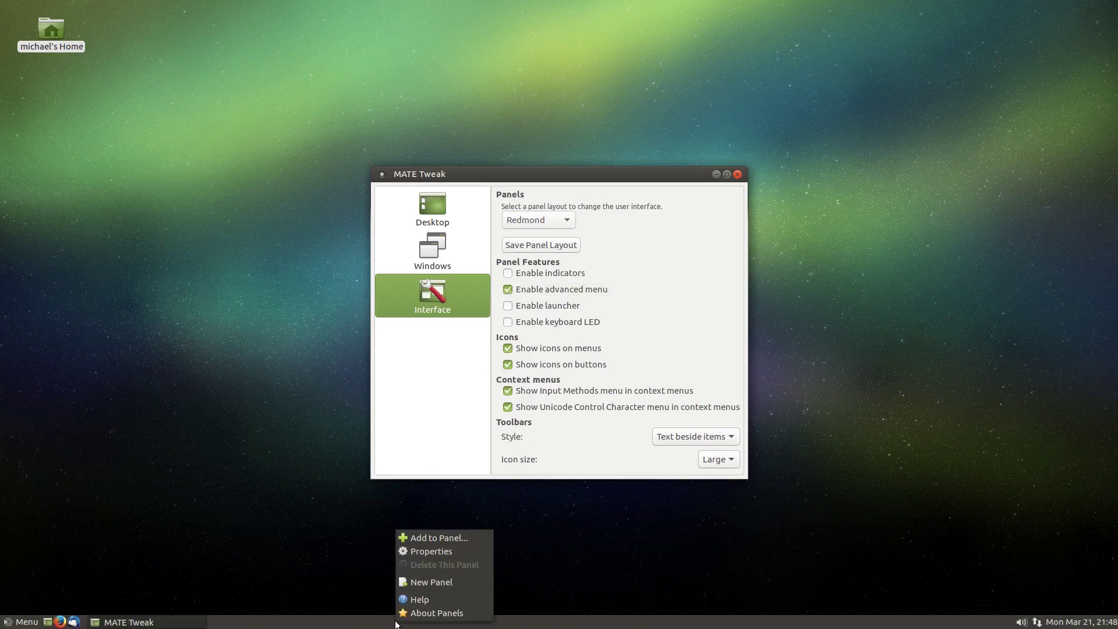
{"action": "left_click", "coordinate": [415, 551]}
{"action": "left_click", "coordinate": [568, 273]}
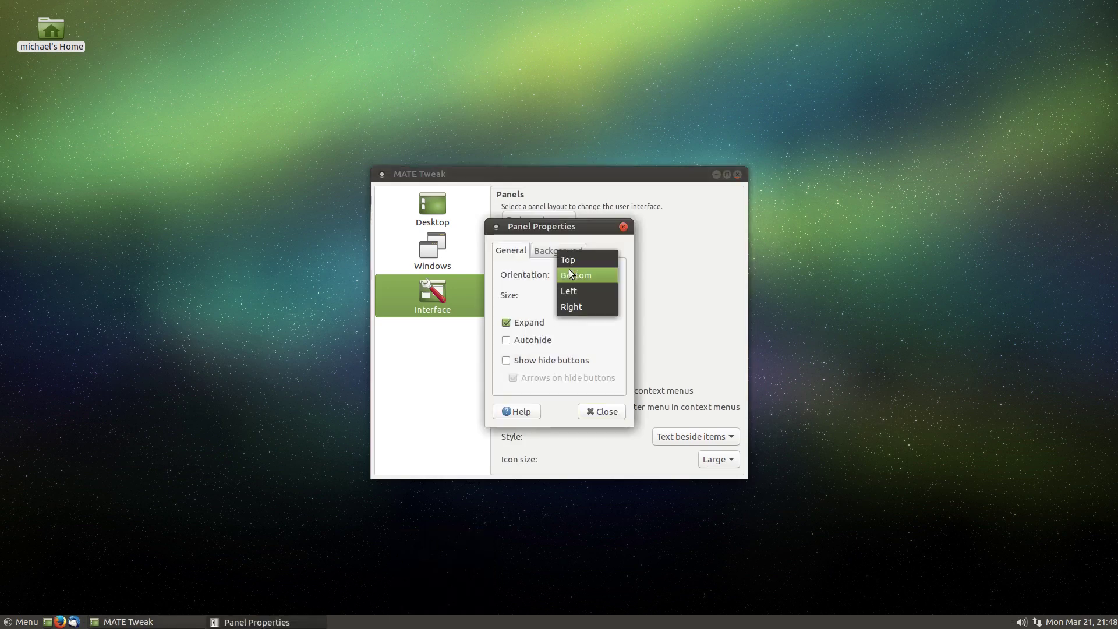
{"action": "left_click", "coordinate": [569, 260]}
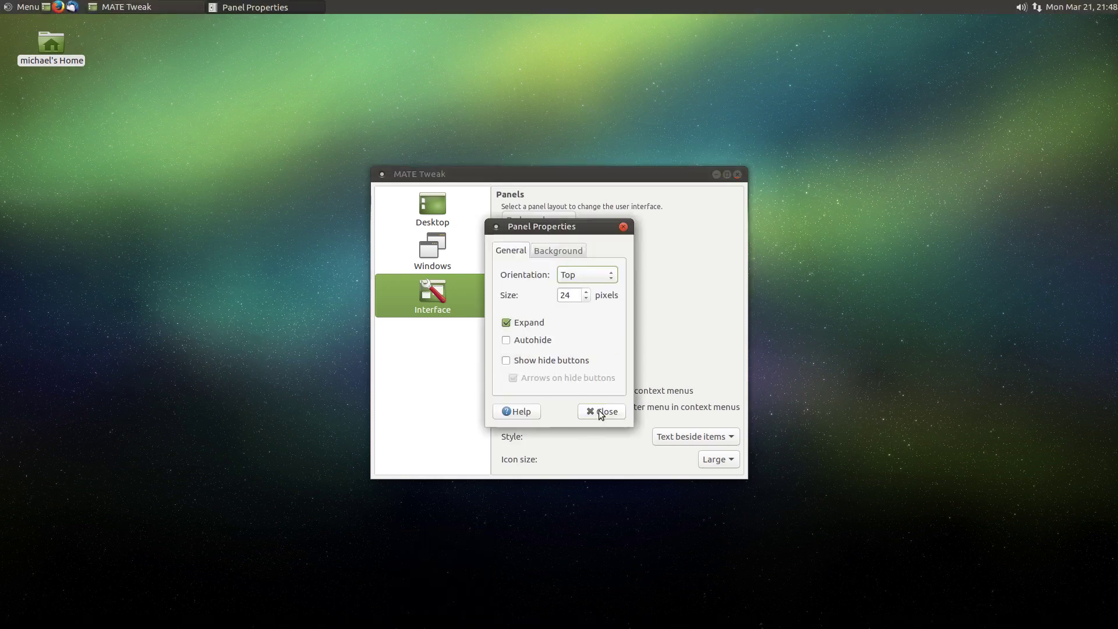
{"action": "left_click", "coordinate": [599, 412]}
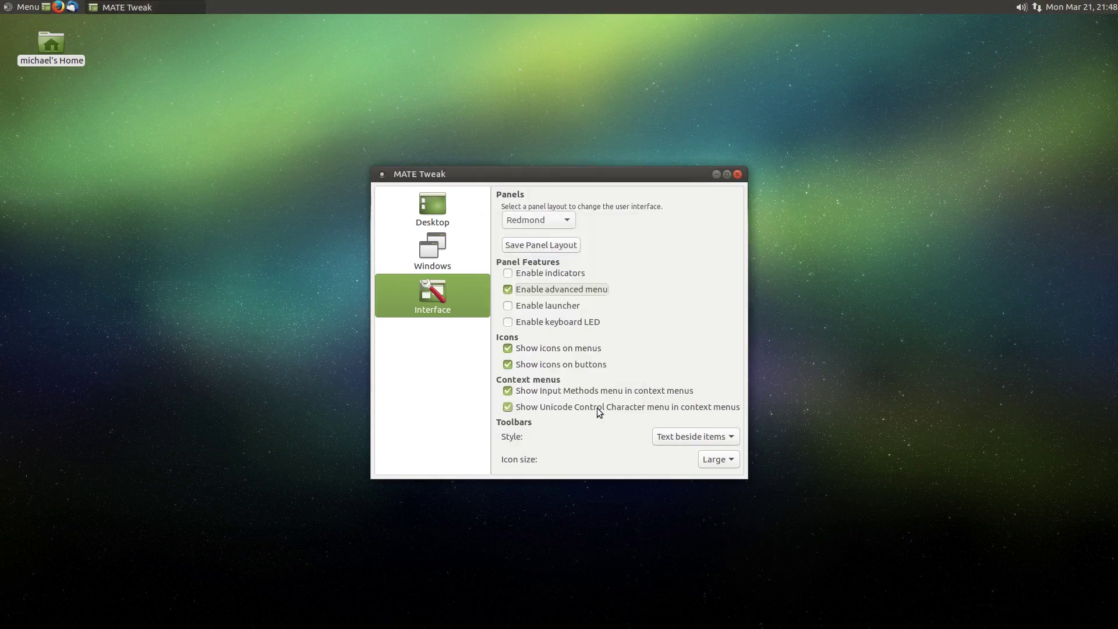
- Add a Workspace Switcher applet to the top panel by searching 'works'
{"action": "right_click", "coordinate": [975, 8]}
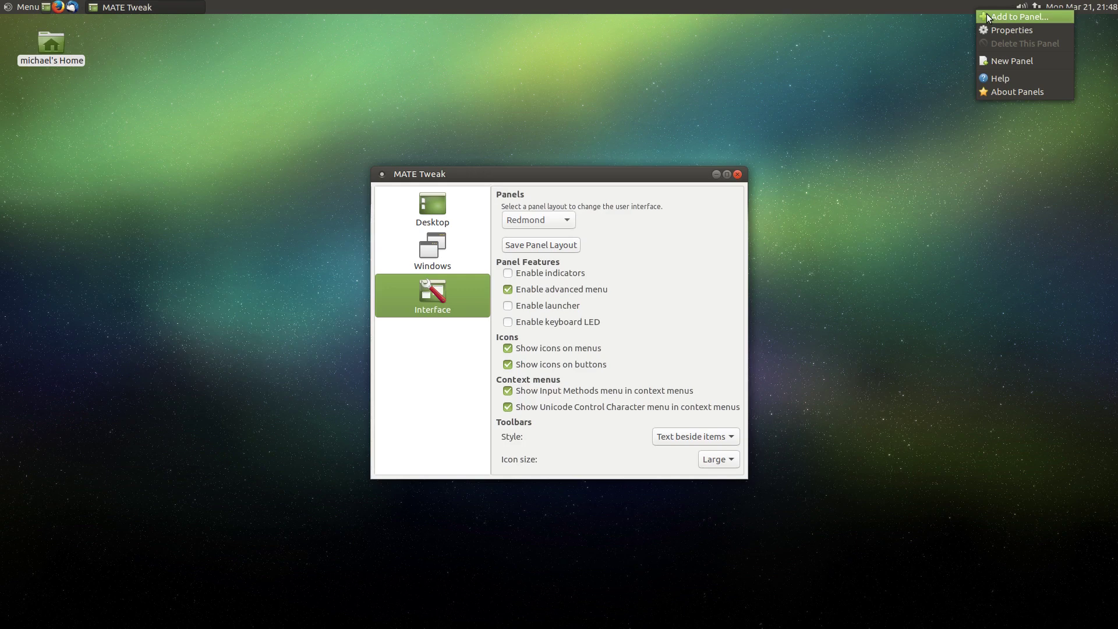
{"action": "left_click", "coordinate": [987, 14]}
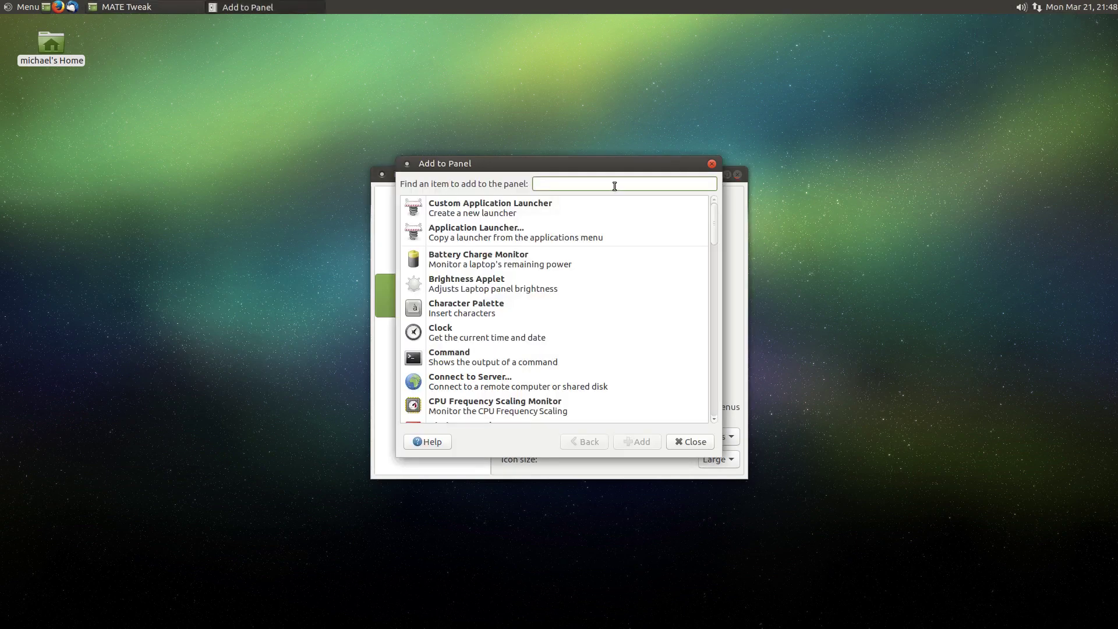
{"action": "type", "text": "works"}
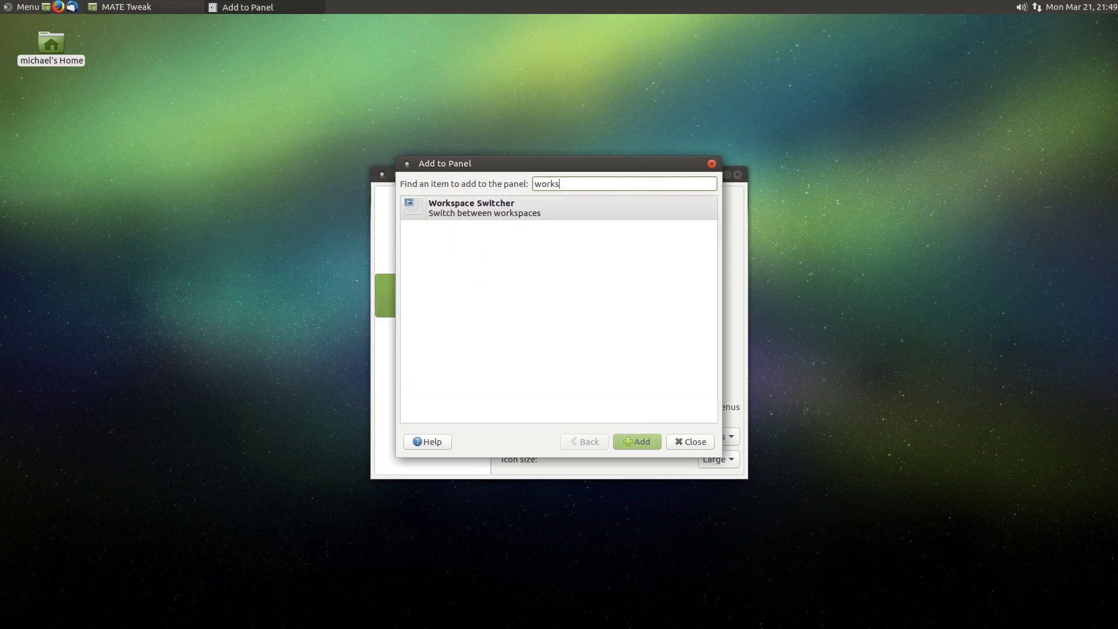
{"action": "left_click", "coordinate": [610, 215]}
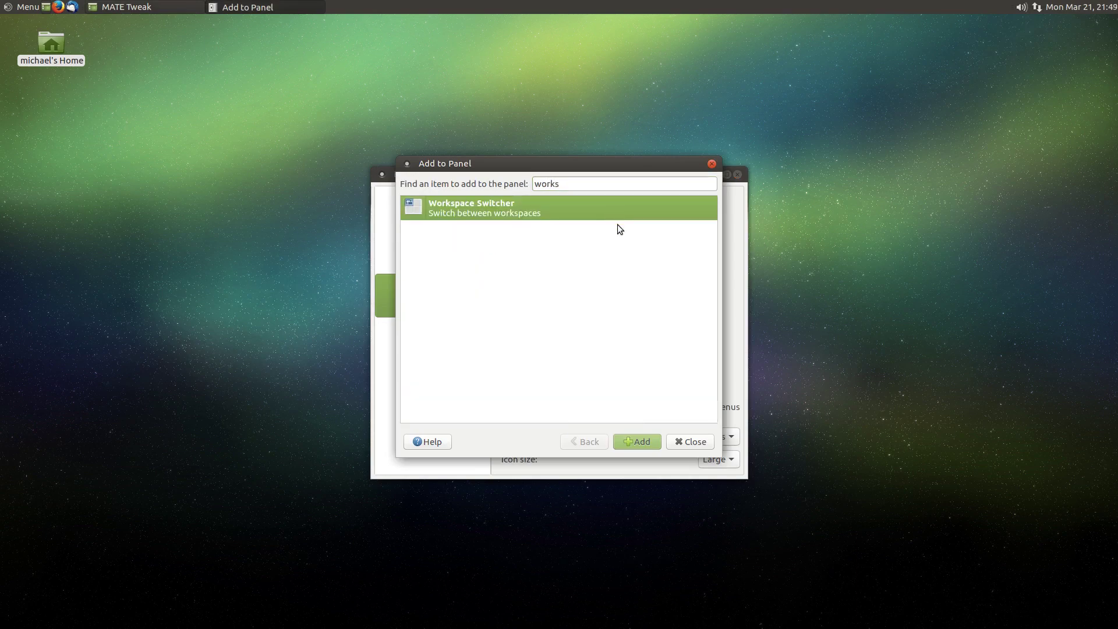
{"action": "left_click", "coordinate": [650, 443]}
{"action": "left_click", "coordinate": [688, 443]}
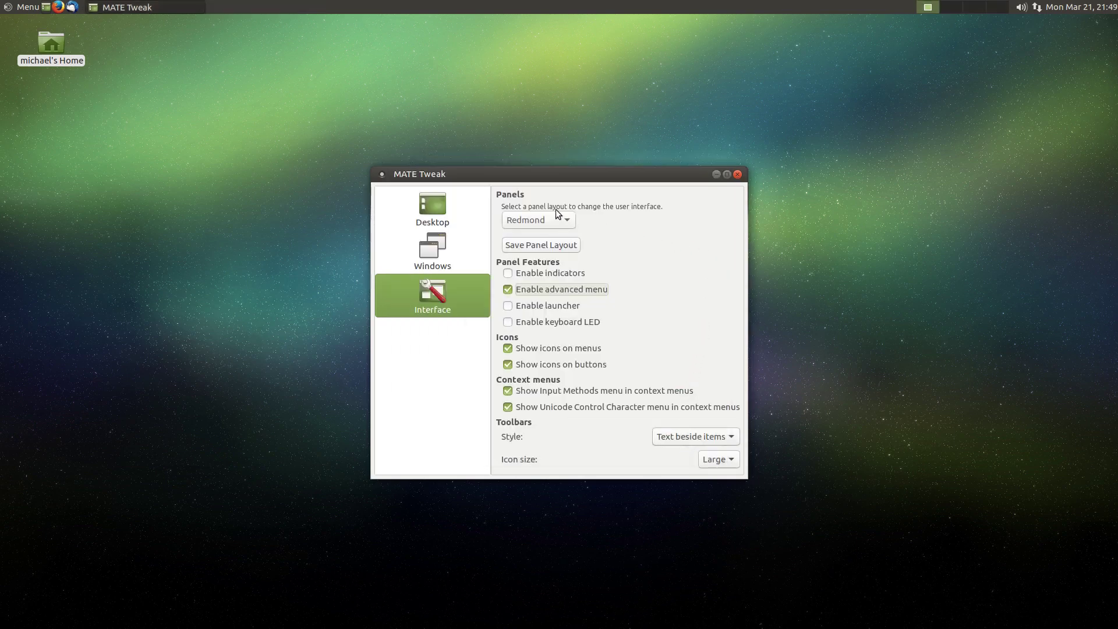
- Save the panel as a custom layout, switch to Ubuntu MATE, then reapply the custom layout
{"action": "left_click", "coordinate": [558, 247]}
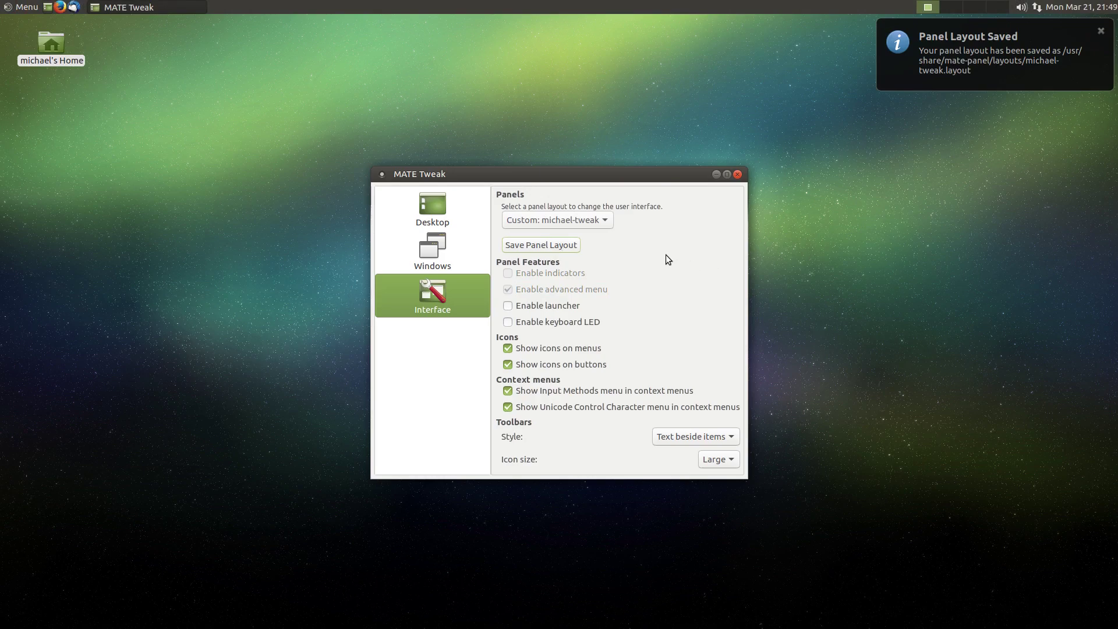
{"action": "left_click", "coordinate": [603, 222]}
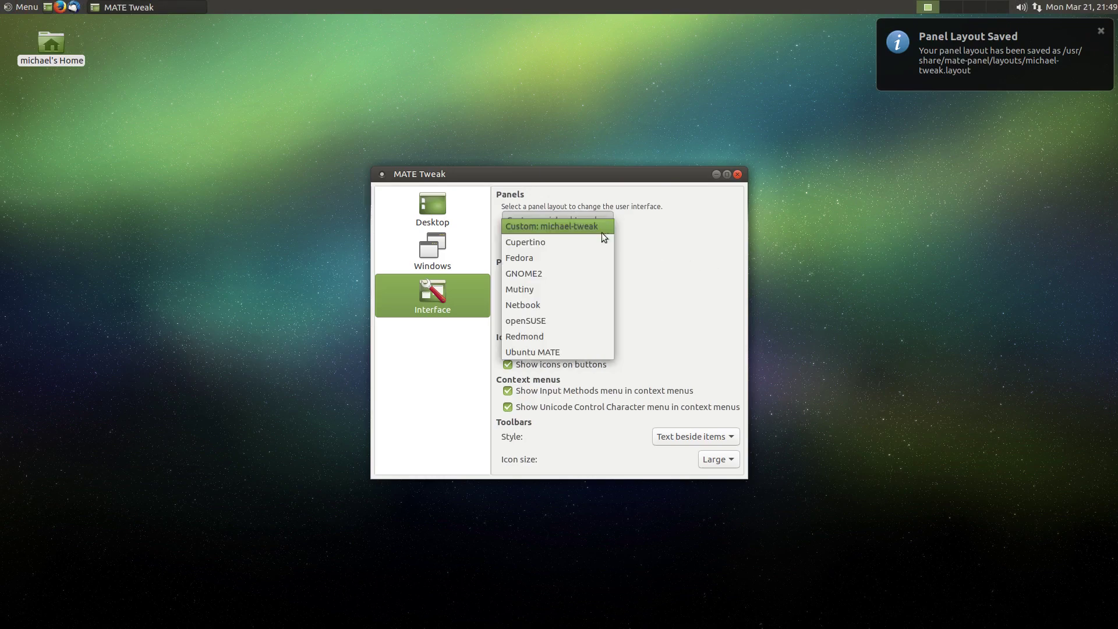
{"action": "left_click", "coordinate": [581, 351]}
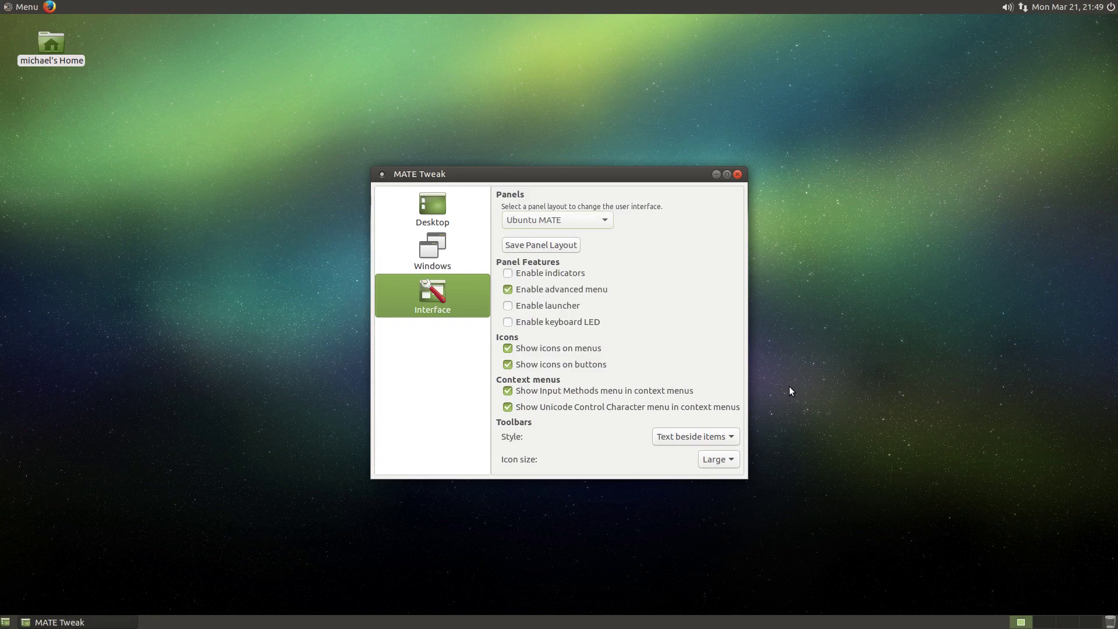
{"action": "left_click", "coordinate": [600, 225]}
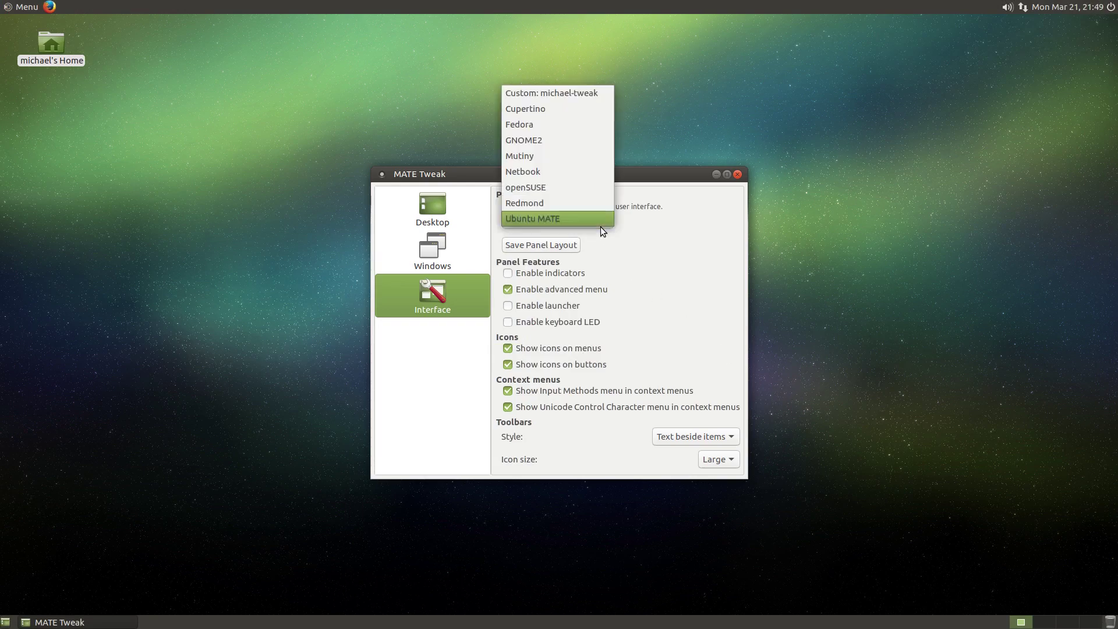
{"action": "left_click", "coordinate": [561, 93]}
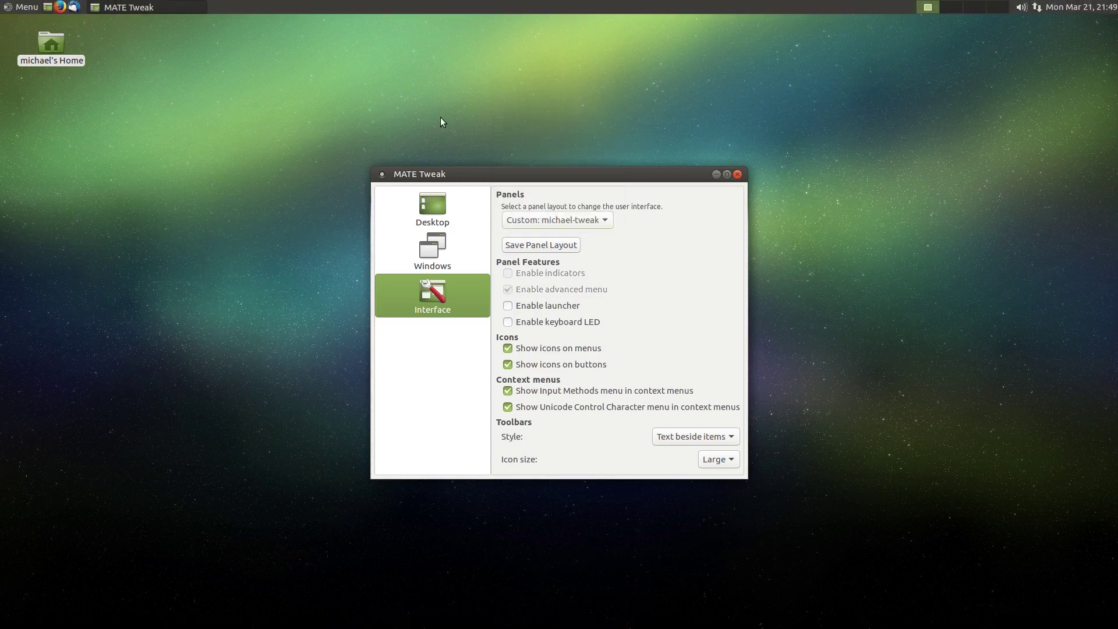
- Open the top panel's advanced applications menu to view it, then close it
{"action": "left_click", "coordinate": [36, 8]}
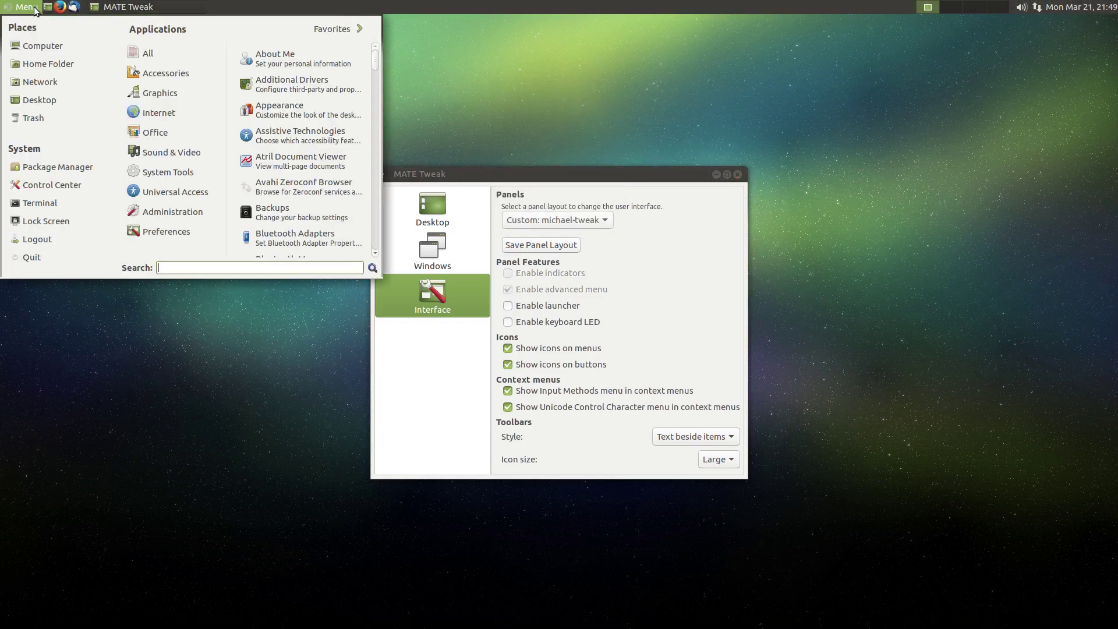
{"action": "left_click", "coordinate": [557, 104]}
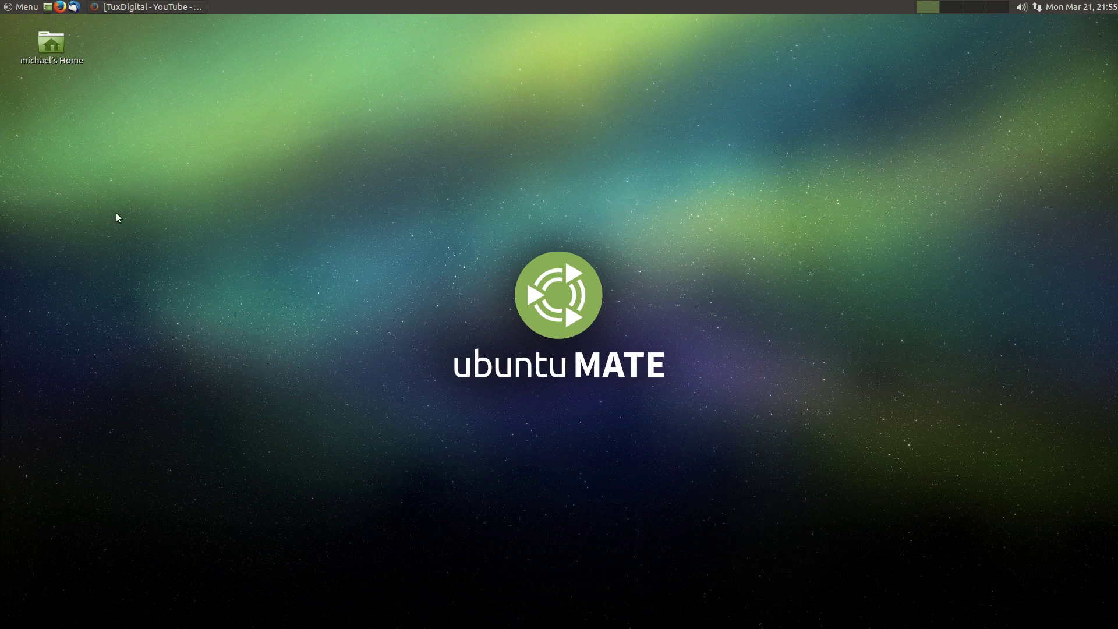
- Restore the 'TuxDigital - YouTube' Firefox window from the taskbar
{"action": "left_click", "coordinate": [173, 8]}
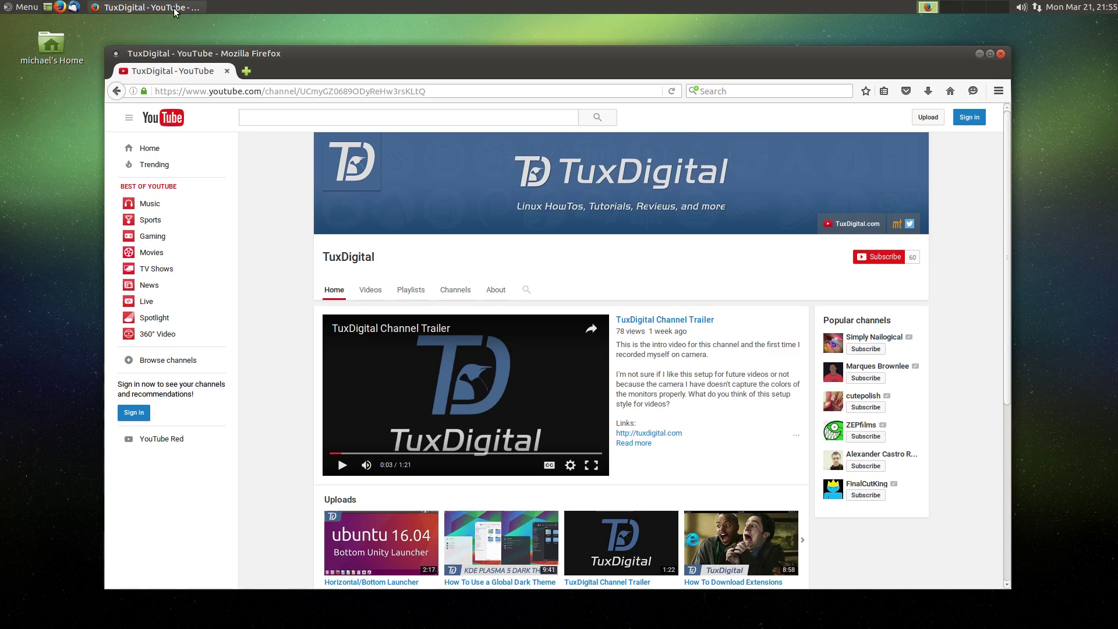